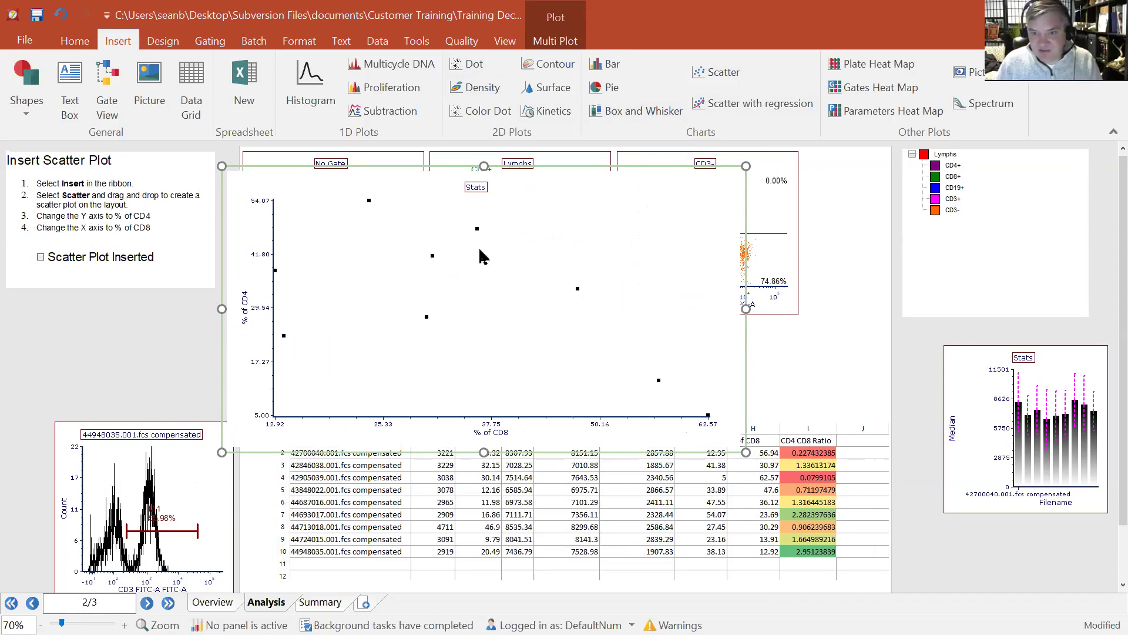
- Mark the Scatter Plot Inserted task as done and delete the existing scatter plot of % of CD4 against % of CD8
{"action": "left_click", "coordinate": [41, 258]}
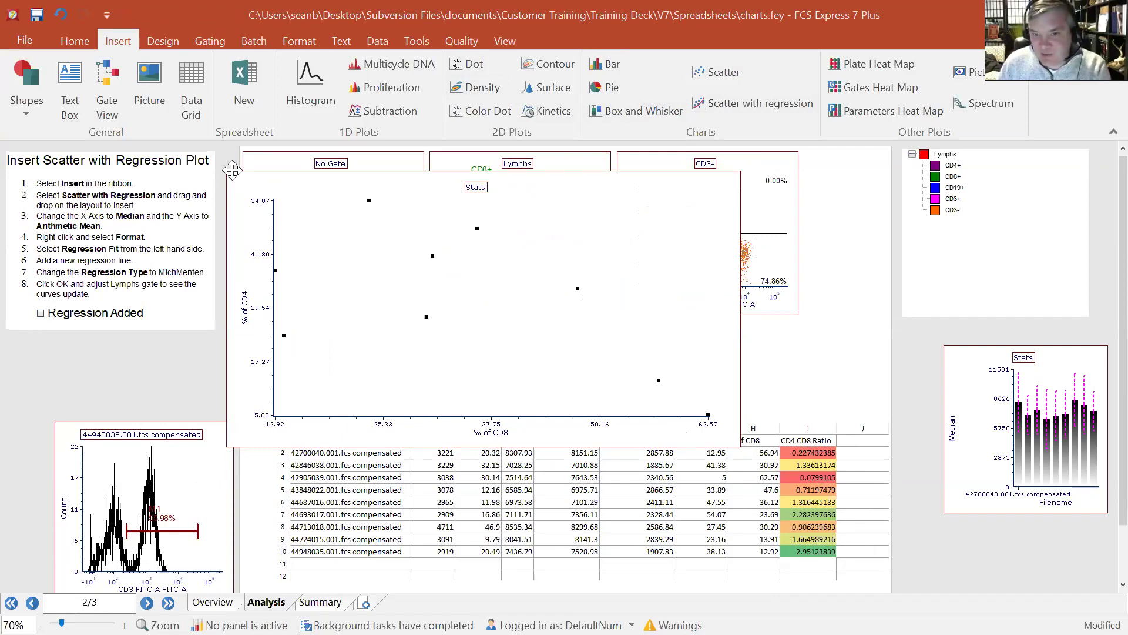
{"action": "left_click", "coordinate": [233, 169]}
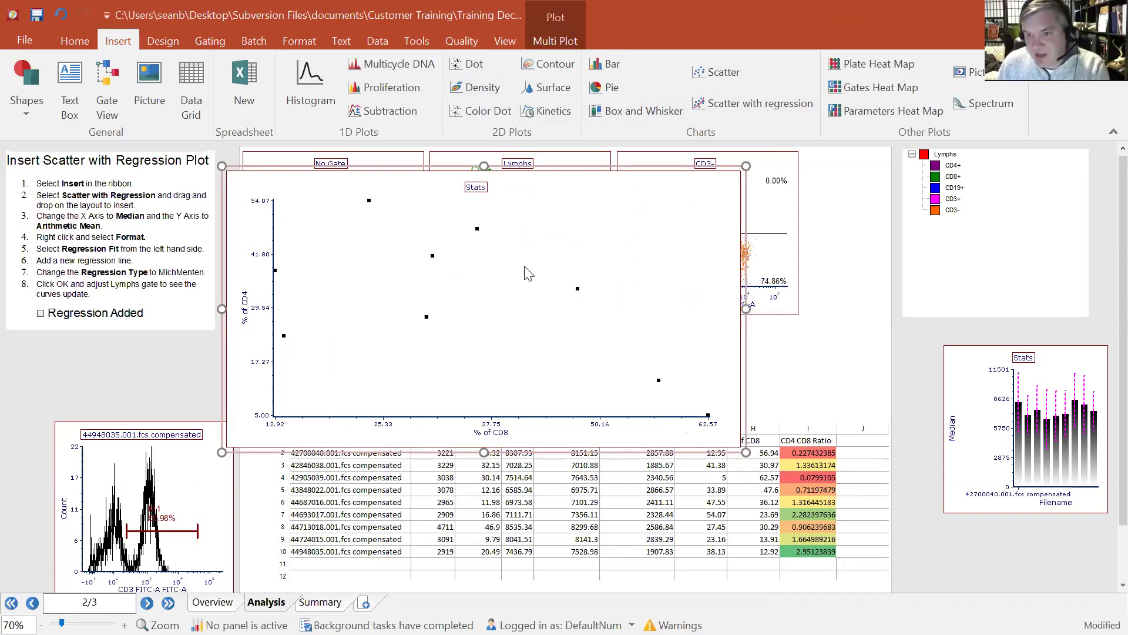
{"action": "key", "text": "Delete"}
- Insert a scatter with regression plot with Arithmetic Mean on the Y axis and Median on the X axis
{"action": "mouse_move", "coordinate": [734, 105]}
{"action": "left_mouse_down"}
{"action": "mouse_move", "coordinate": [230, 164]}
{"action": "mouse_move", "coordinate": [516, 375]}
{"action": "mouse_move", "coordinate": [705, 423]}
{"action": "mouse_move", "coordinate": [691, 413]}
{"action": "mouse_move", "coordinate": [649, 428]}
{"action": "left_mouse_up"}
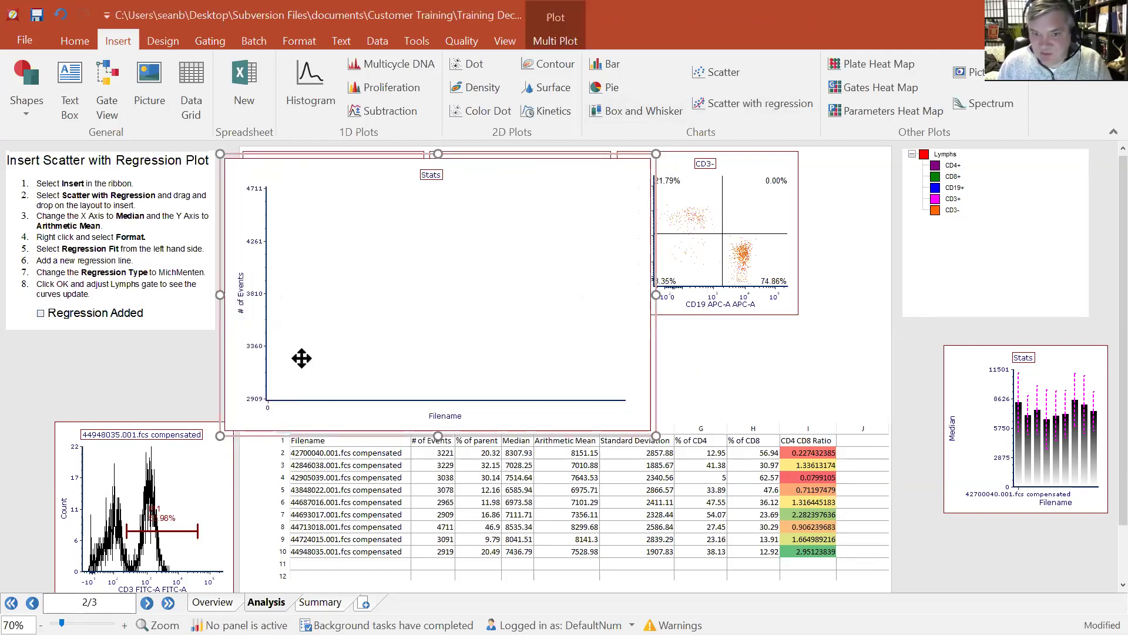
{"action": "left_click", "coordinate": [243, 294]}
{"action": "left_click", "coordinate": [271, 350]}
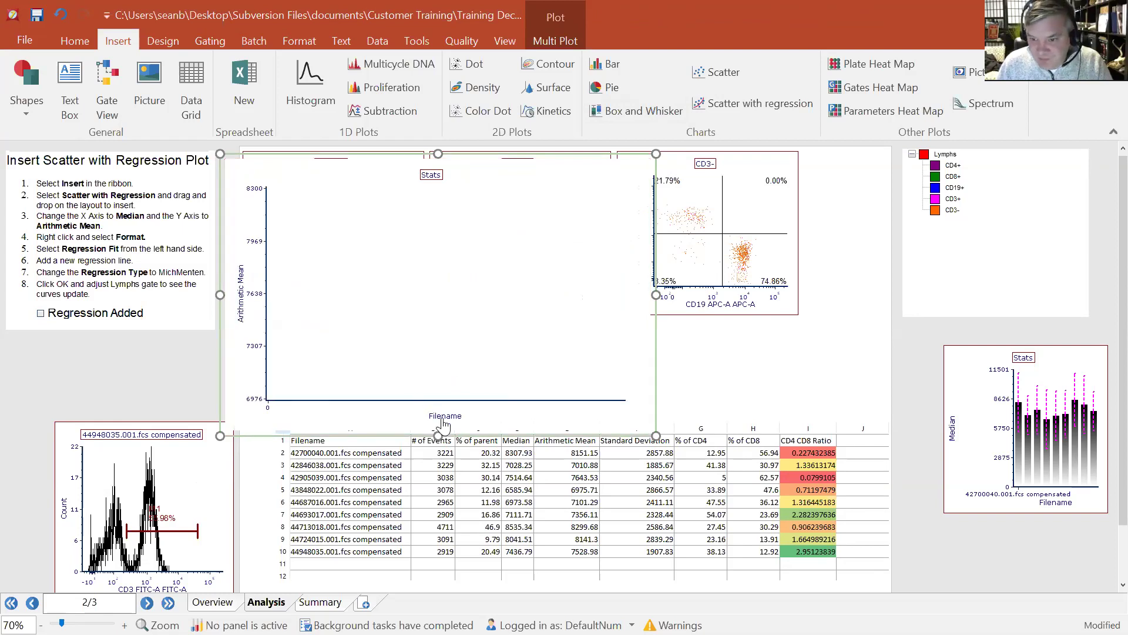
{"action": "left_click", "coordinate": [445, 415]}
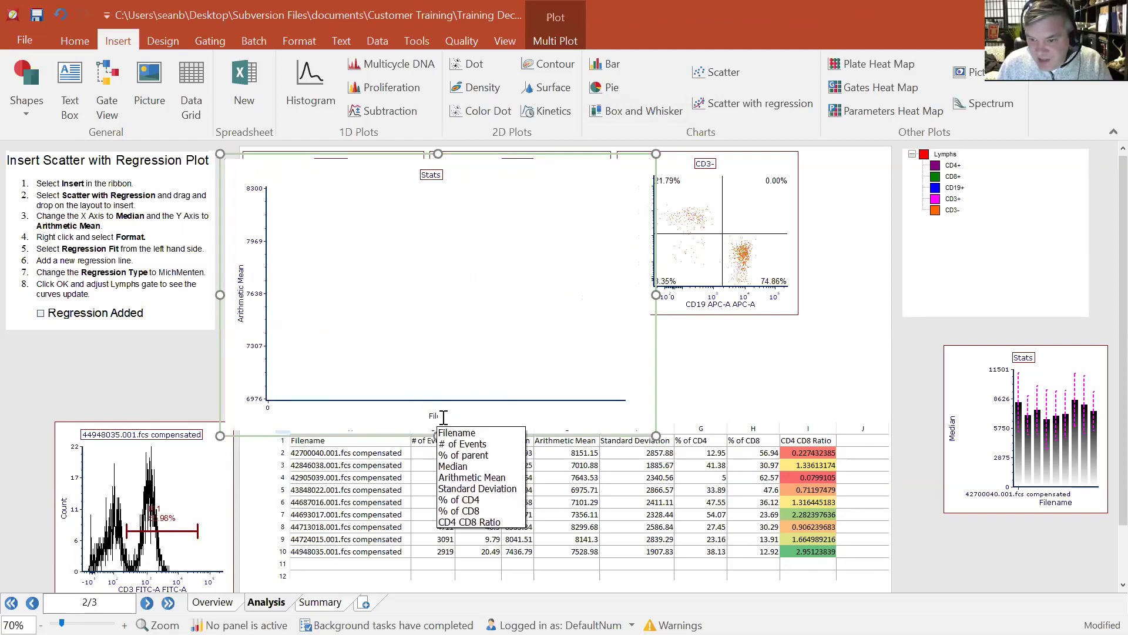
{"action": "left_click", "coordinate": [470, 466]}
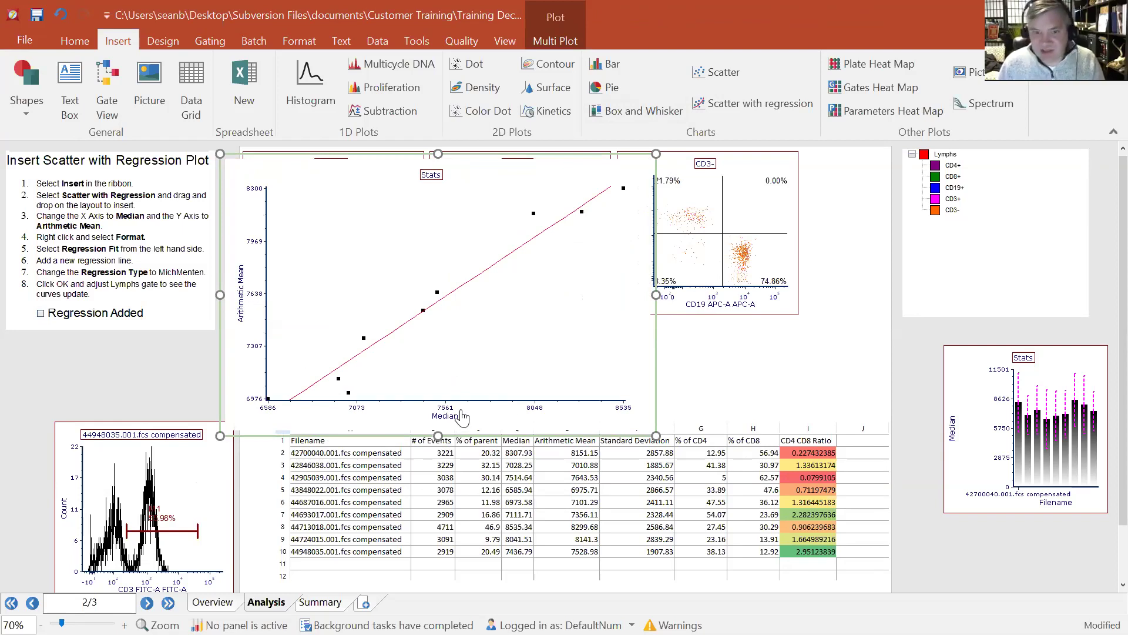
- Shrink and move the regression plot below the CD3- plot, and shift the Lymphs gate in the No Gate plot
{"action": "left_click_drag", "start_coordinate": [461, 416], "coordinate": [760, 295]}
{"action": "left_click", "coordinate": [360, 244]}
{"action": "left_click_drag", "start_coordinate": [361, 246], "coordinate": [371, 277]}
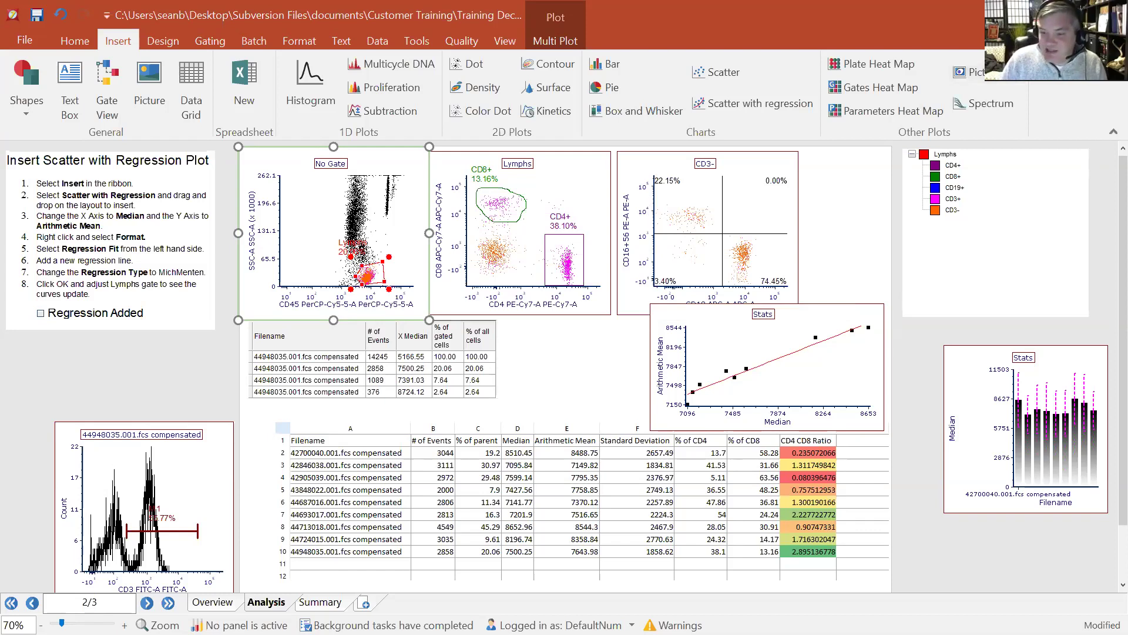
- Switch to the training slides in PowerPoint and go on to the next virtual desktop
{"action": "key", "text": "alt+Tab"}
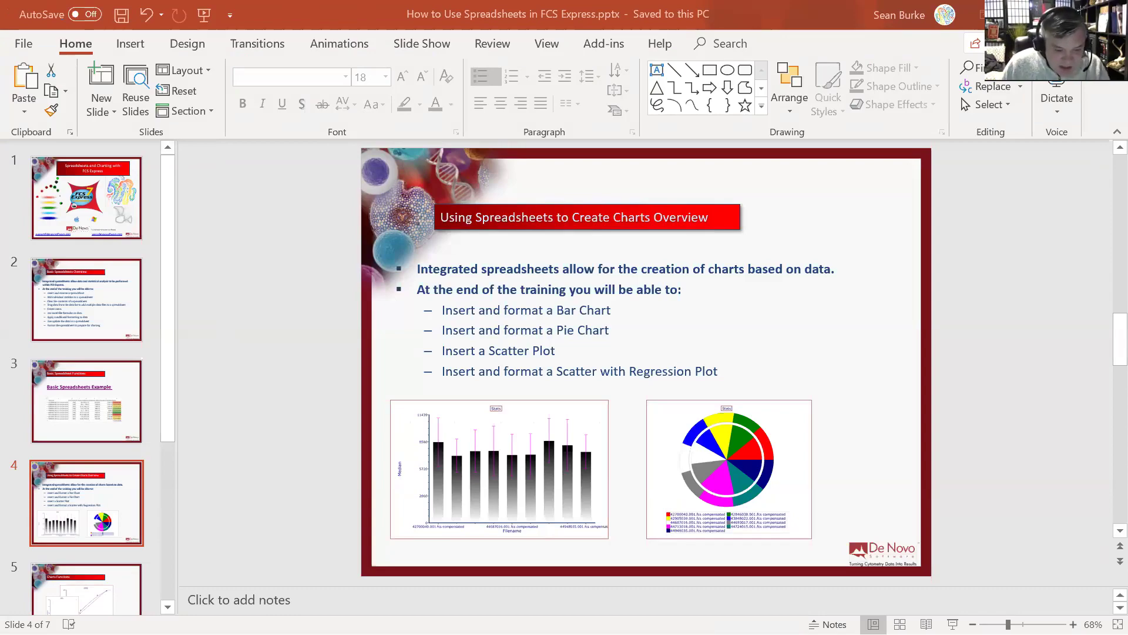
{"action": "key", "text": "ctrl+super+Right"}
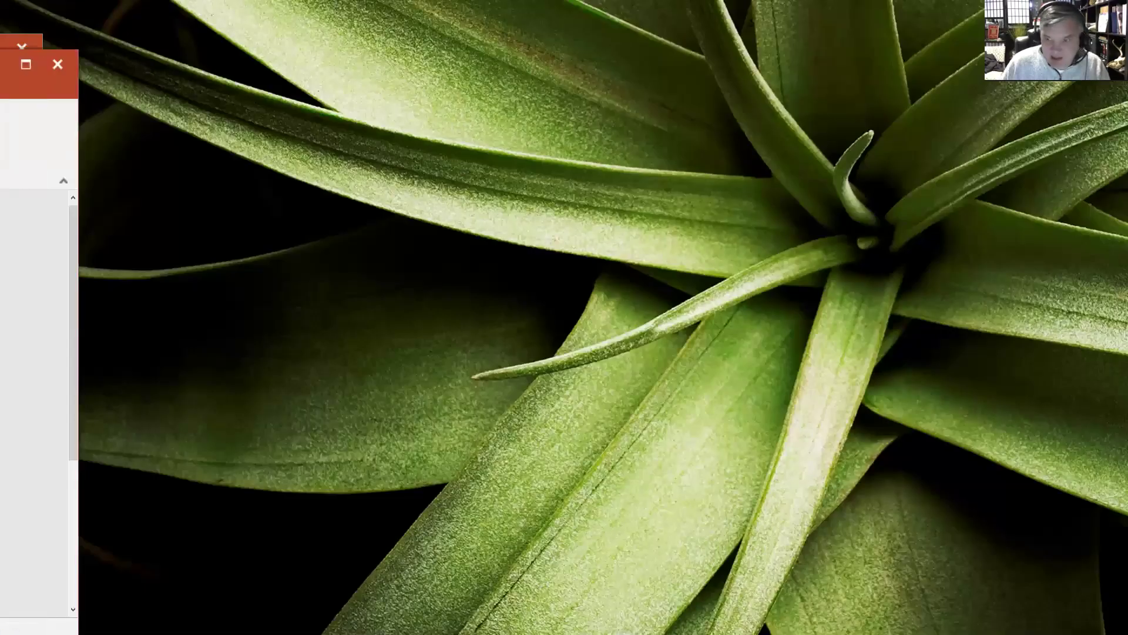
{"action": "key", "text": "ctrl+super+Right"}
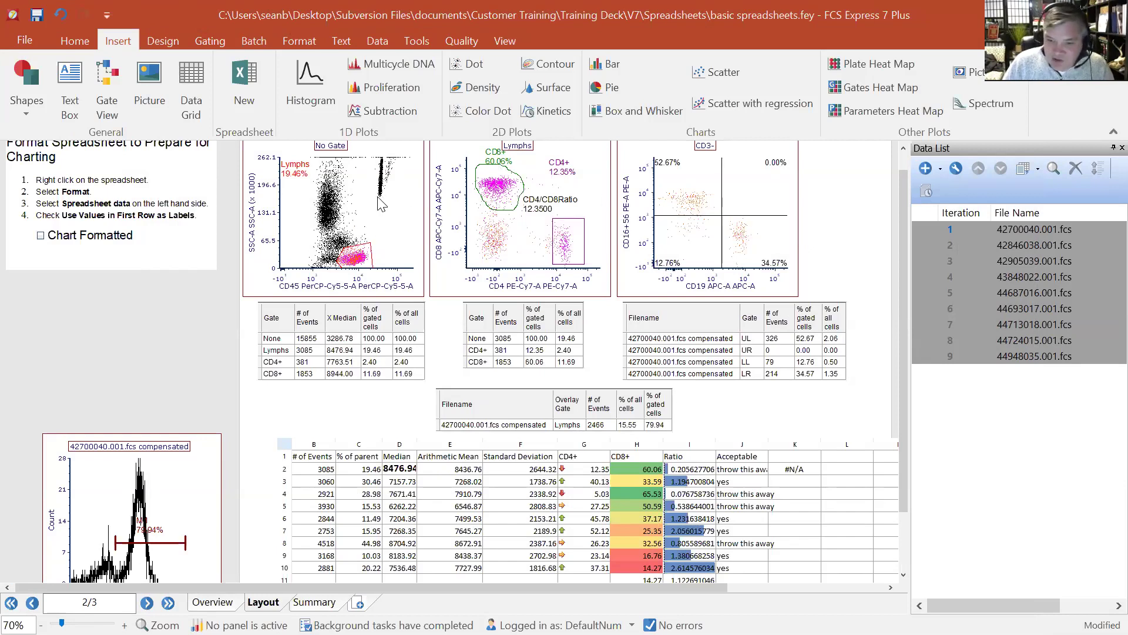
- Open the spreadsheet's format options in basic spreadsheets.fey and look through the Spreadsheet Data, General and Authorizations settings
{"action": "right_click", "coordinate": [421, 483]}
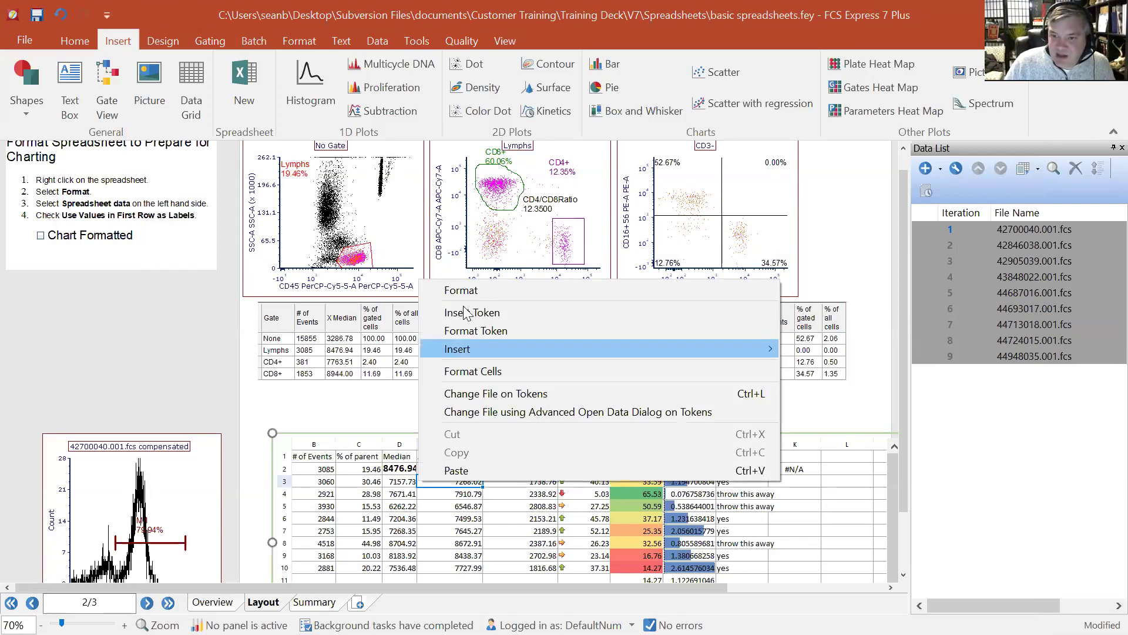
{"action": "left_click", "coordinate": [480, 288]}
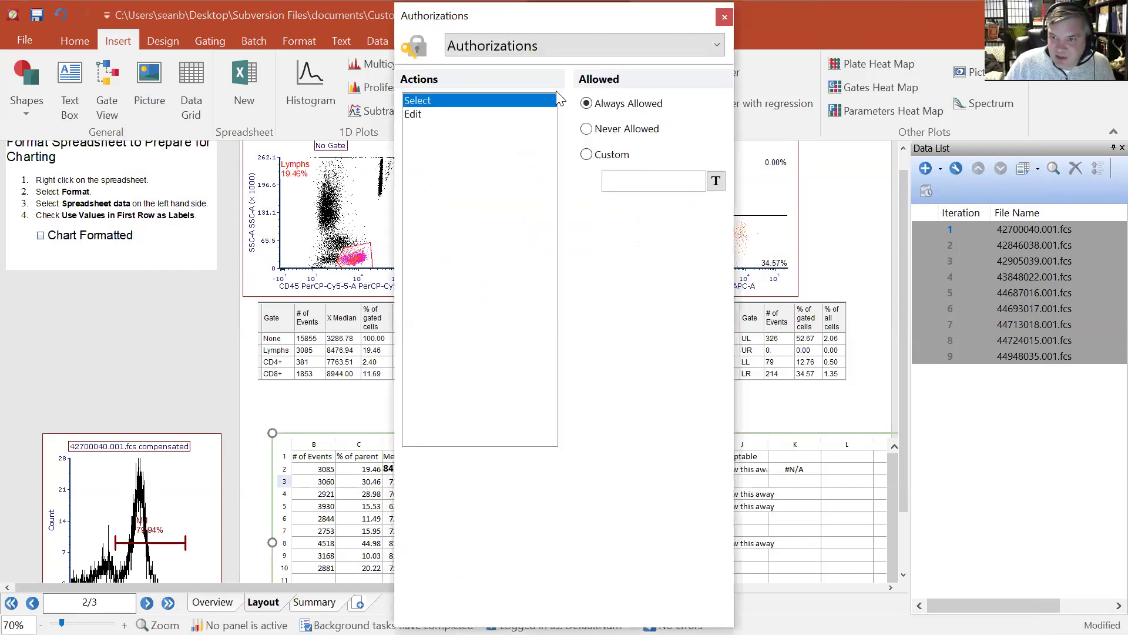
{"action": "left_click", "coordinate": [569, 50]}
{"action": "left_click", "coordinate": [515, 65]}
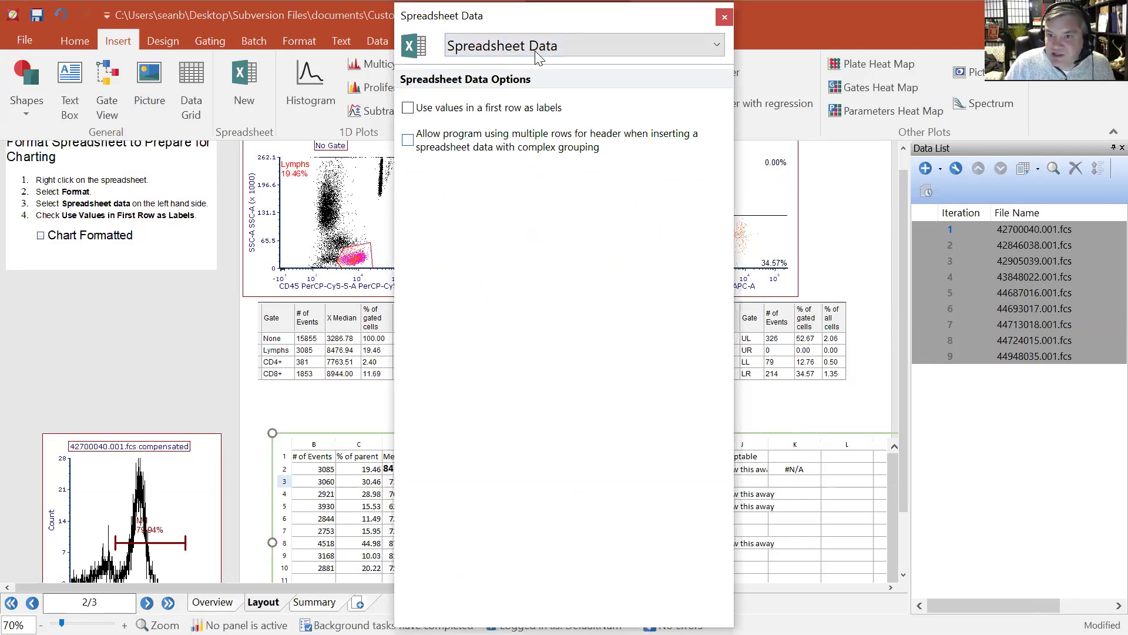
{"action": "scroll", "coordinate": [535, 50], "scroll_direction": "down", "scroll_amount": 2}
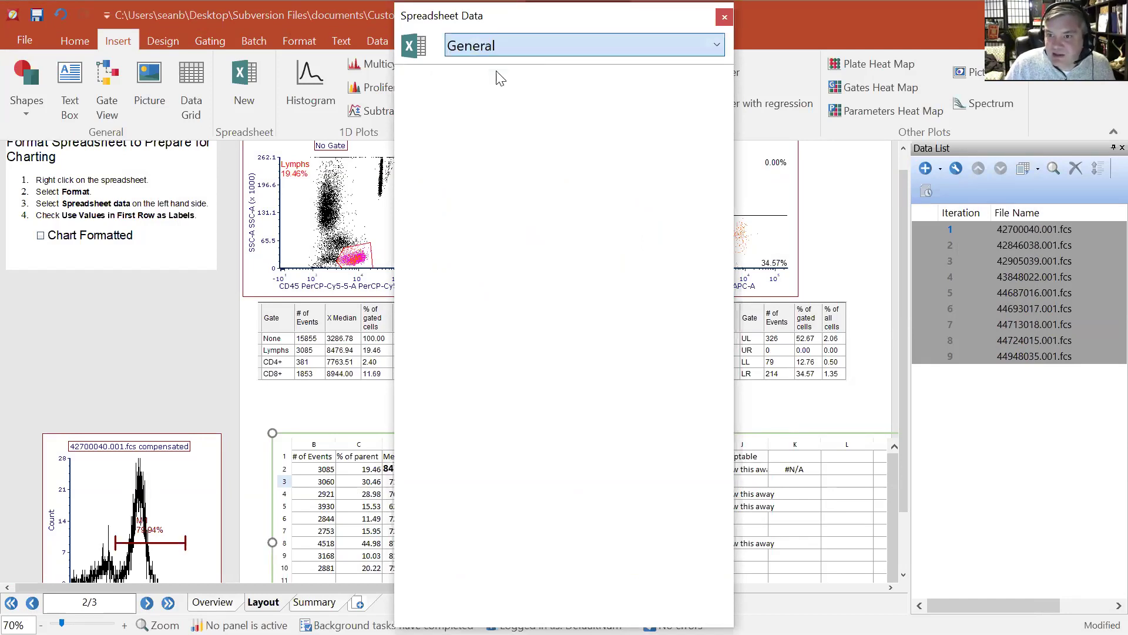
{"action": "left_click", "coordinate": [555, 49]}
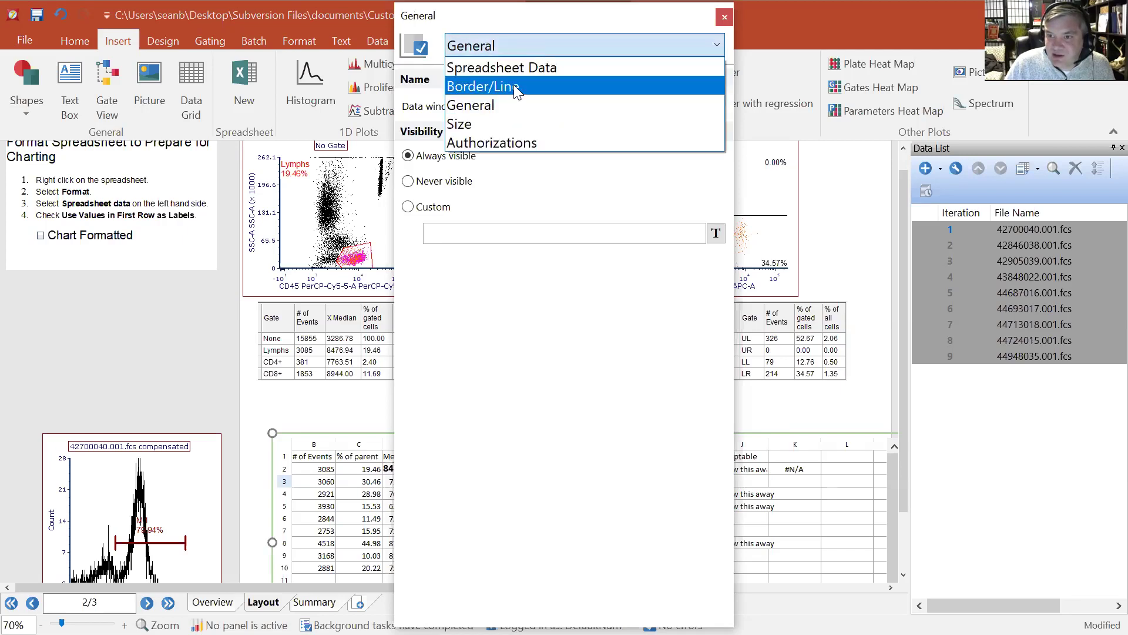
{"action": "left_click", "coordinate": [499, 148]}
{"action": "left_click", "coordinate": [501, 147]}
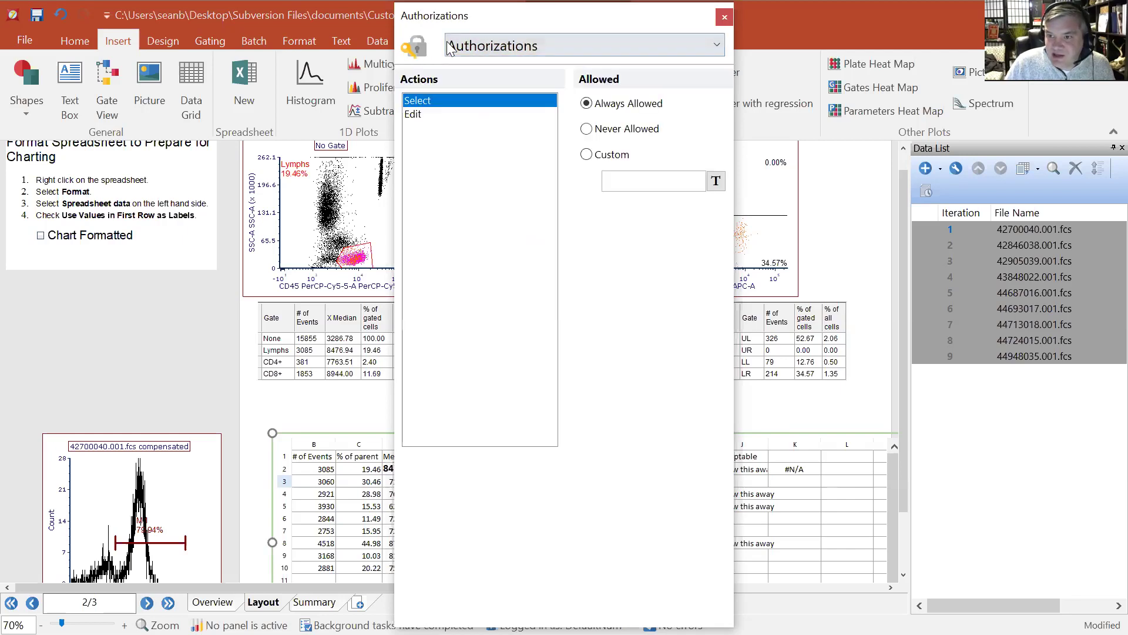
{"action": "left_click", "coordinate": [711, 155]}
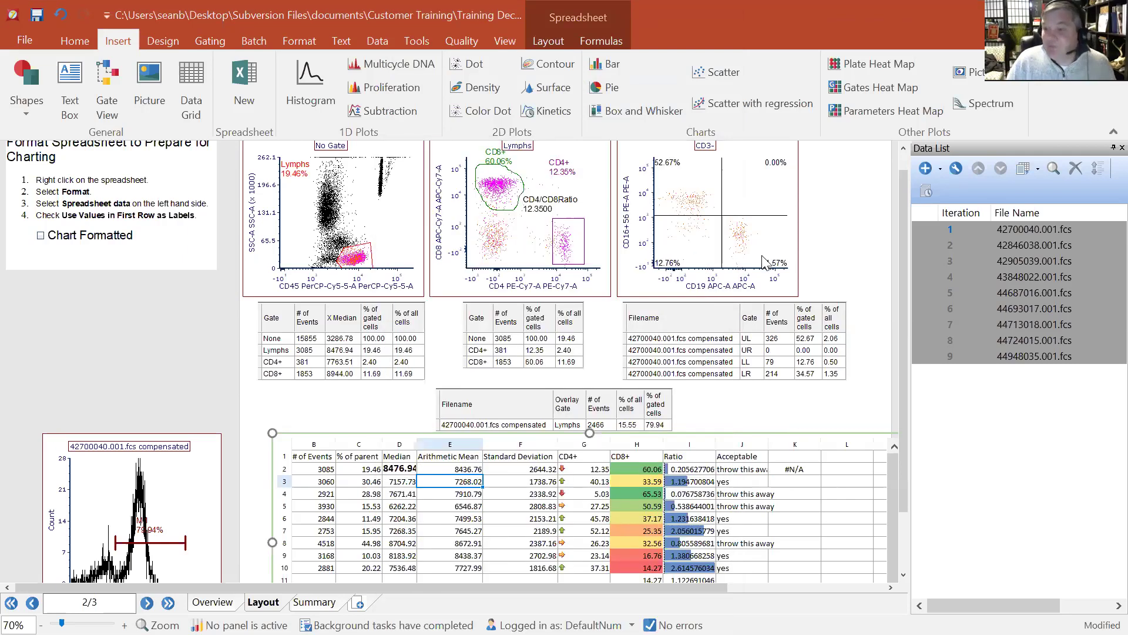
- Start a statistic token from 42846038.001.fcs in cell L1 and disallow its data file from changing during Next/Prev/Batch Processing
{"action": "left_click_drag", "start_coordinate": [1021, 244], "coordinate": [839, 462]}
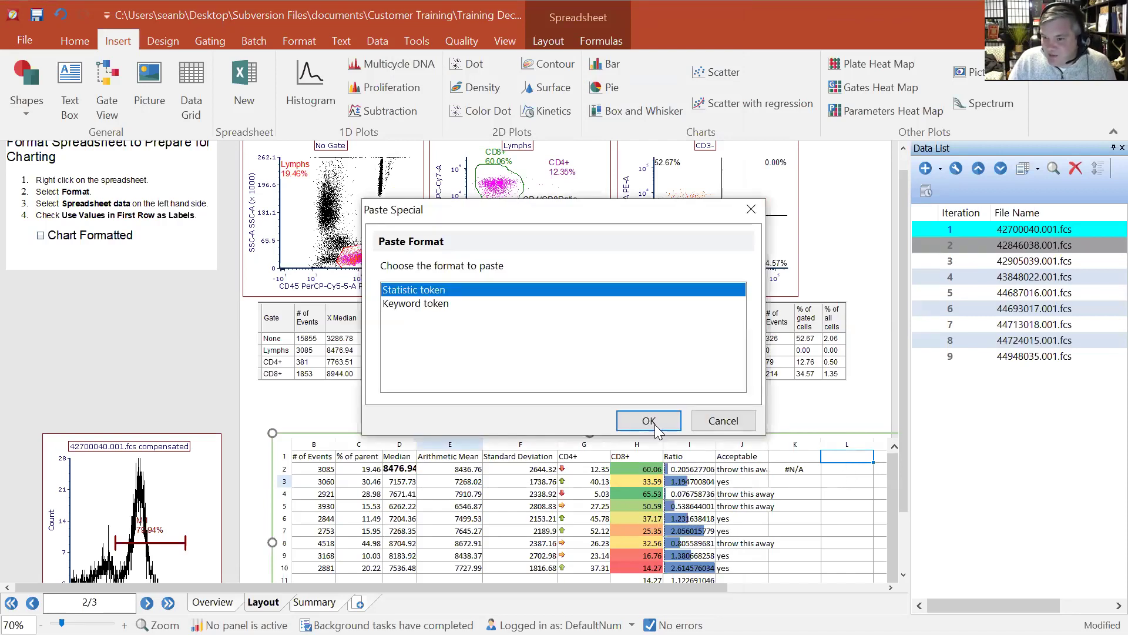
{"action": "left_click", "coordinate": [657, 420]}
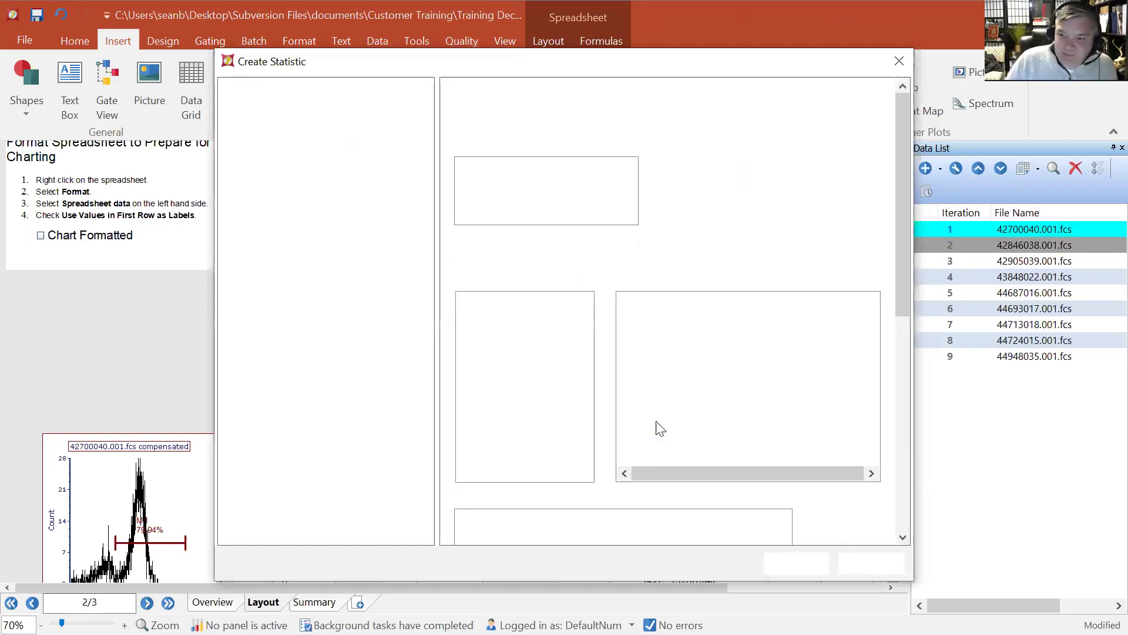
{"action": "left_click", "coordinate": [287, 111]}
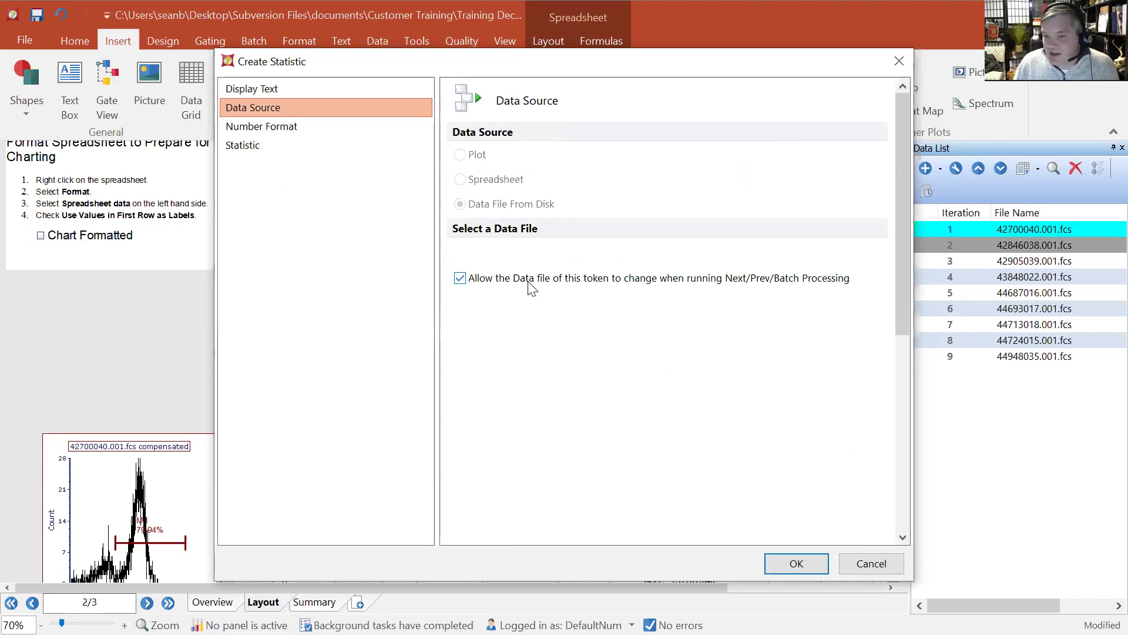
{"action": "left_click", "coordinate": [461, 280]}
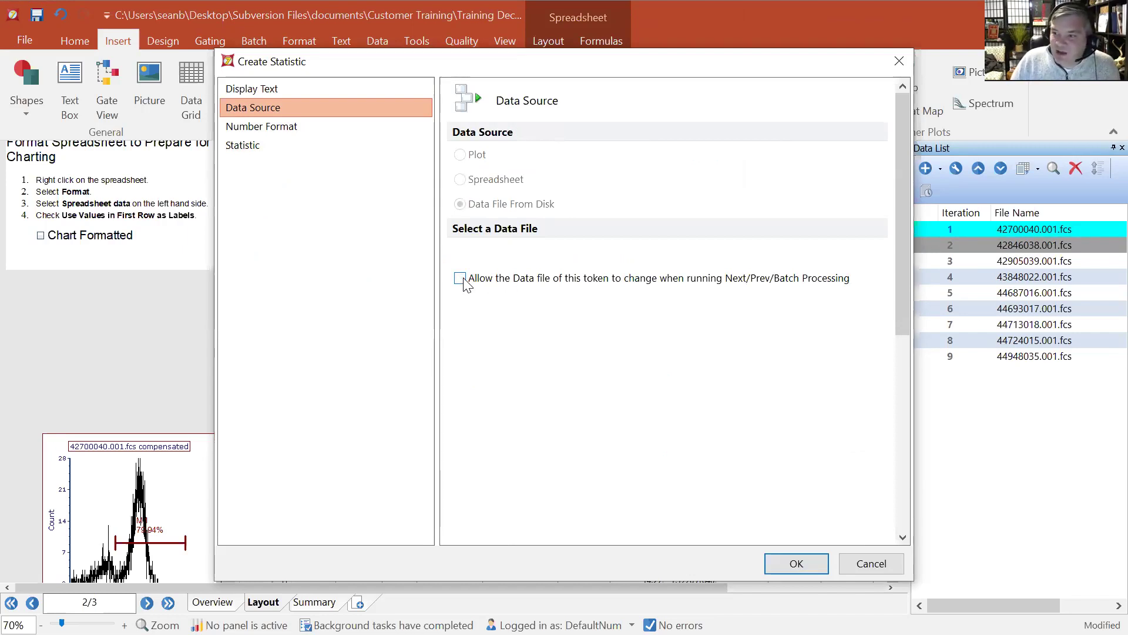
- Set the token's parameter to SSC-A and its statistic to % of parent with No Gate, and create it
{"action": "left_click", "coordinate": [797, 564]}
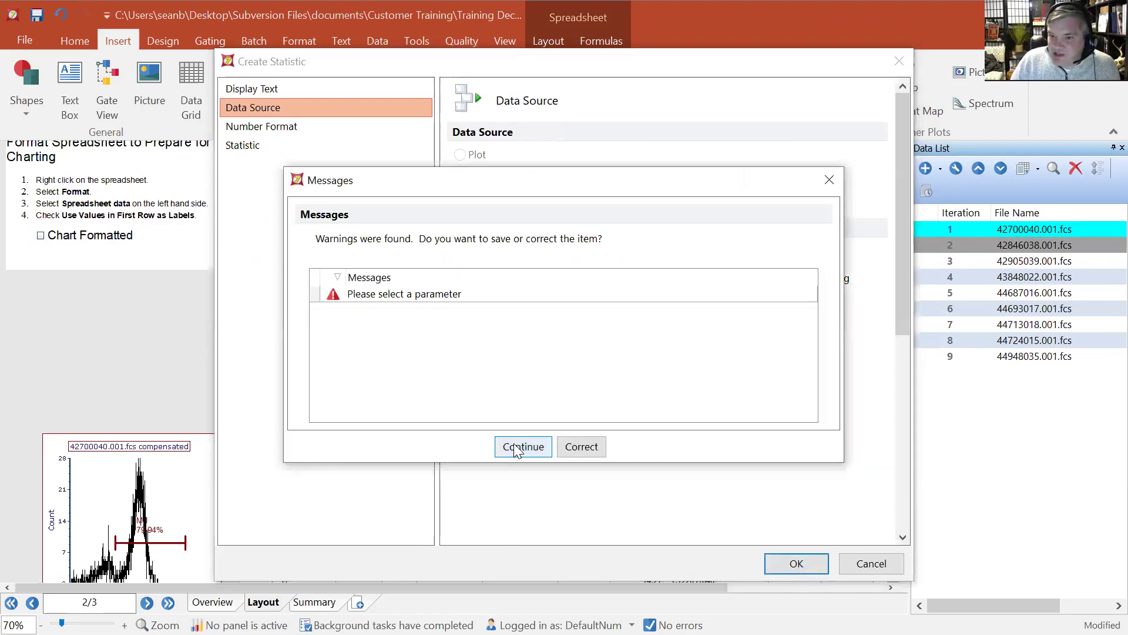
{"action": "left_click", "coordinate": [581, 447]}
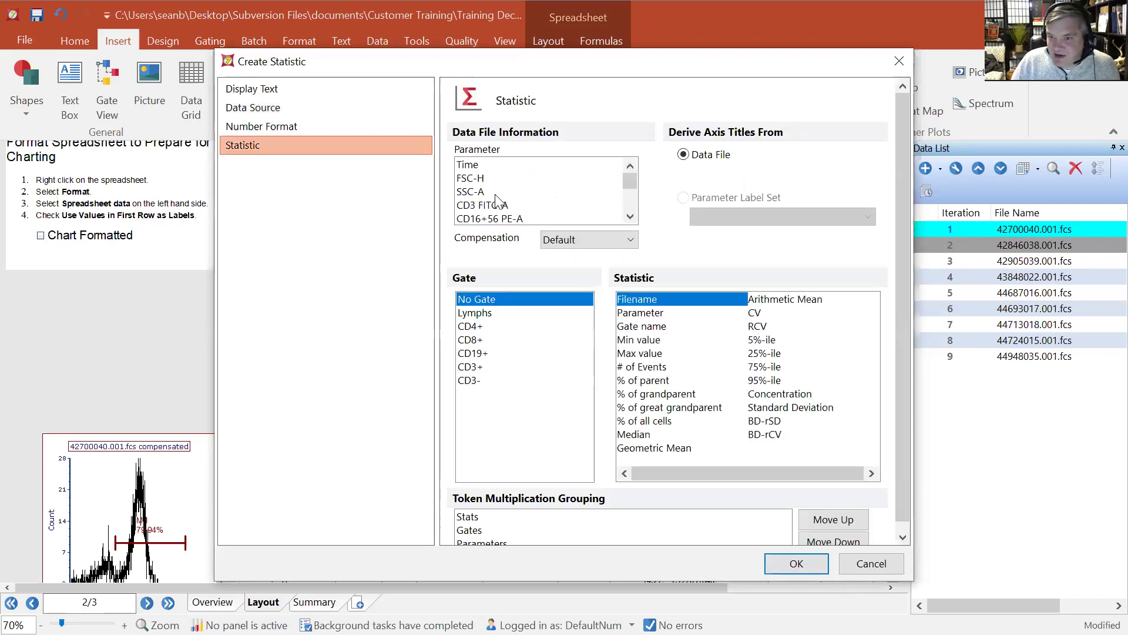
{"action": "left_click", "coordinate": [496, 192]}
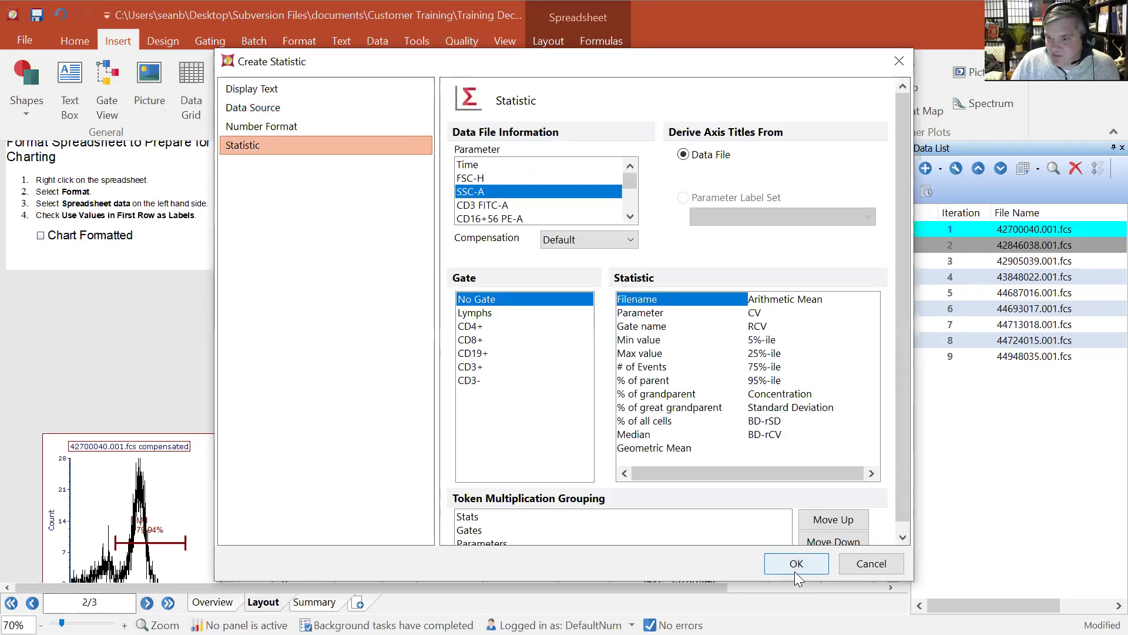
{"action": "left_click", "coordinate": [646, 381]}
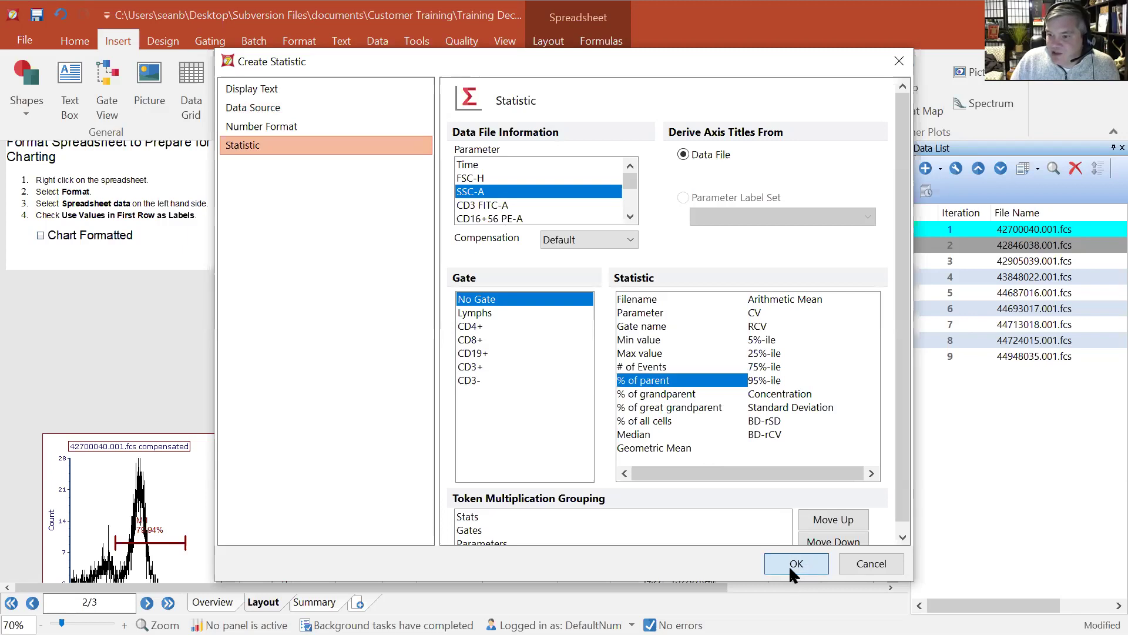
{"action": "left_click", "coordinate": [790, 565]}
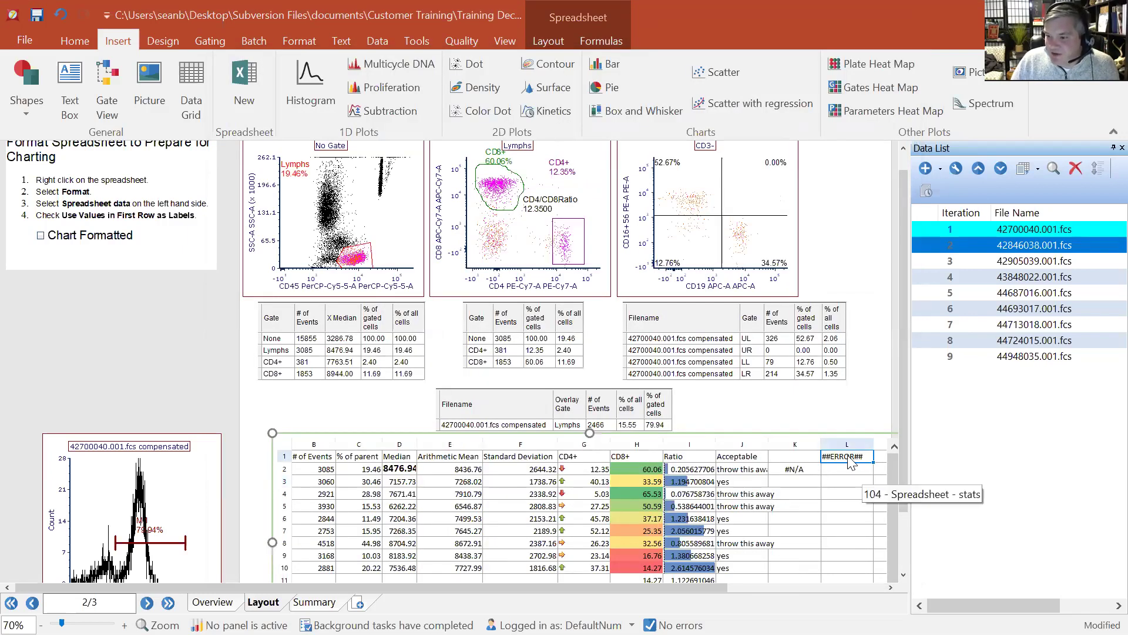
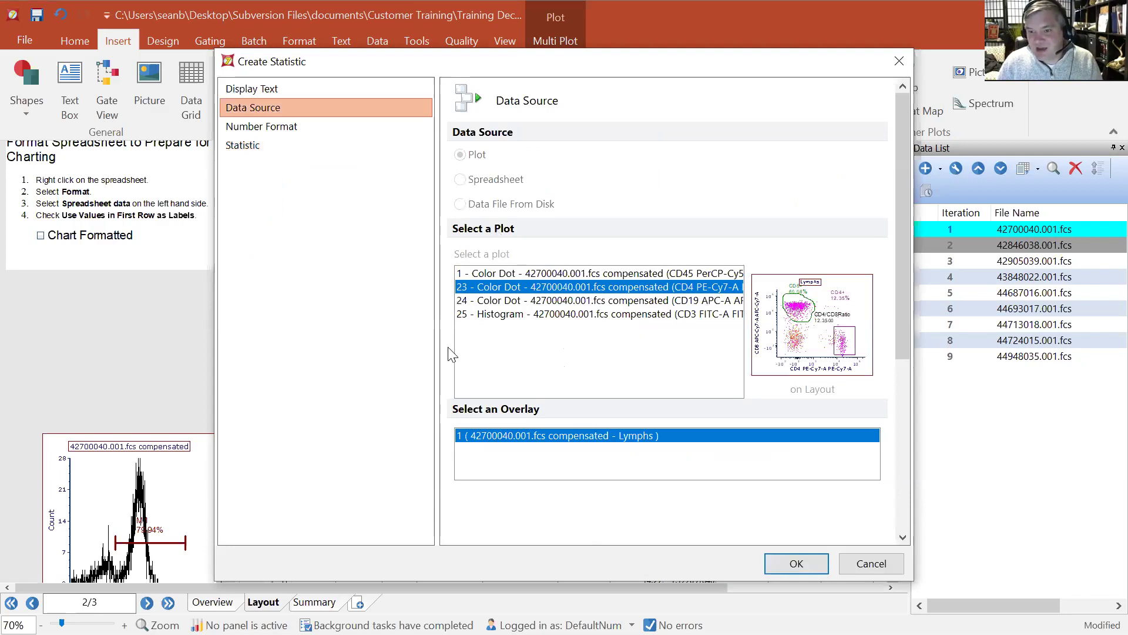
- Check the options of a statistic token based on the CD4 dot plot, and the data source of one from 42700040.001.fcs in cell L2
{"action": "left_click", "coordinate": [264, 130]}
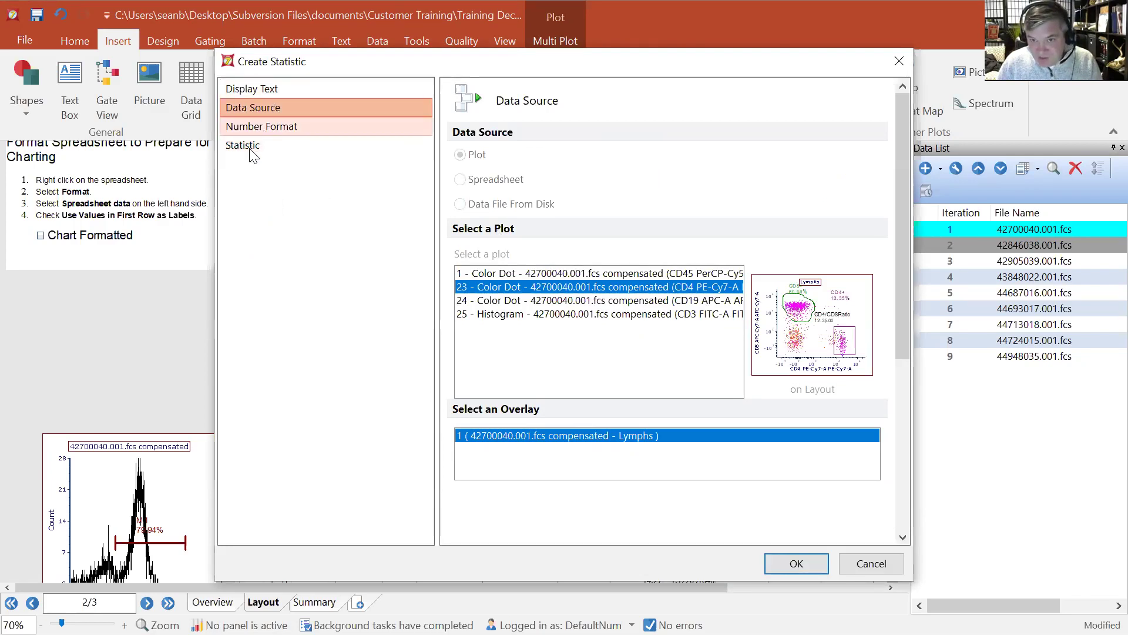
{"action": "left_click", "coordinate": [252, 145]}
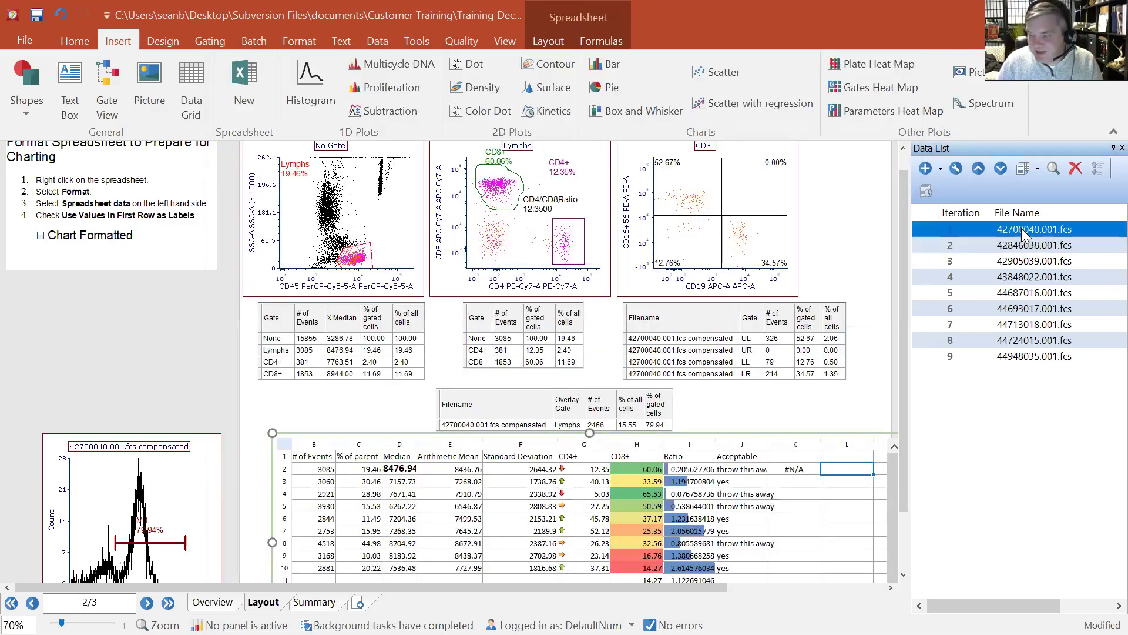
{"action": "left_click_drag", "start_coordinate": [1021, 228], "coordinate": [843, 469]}
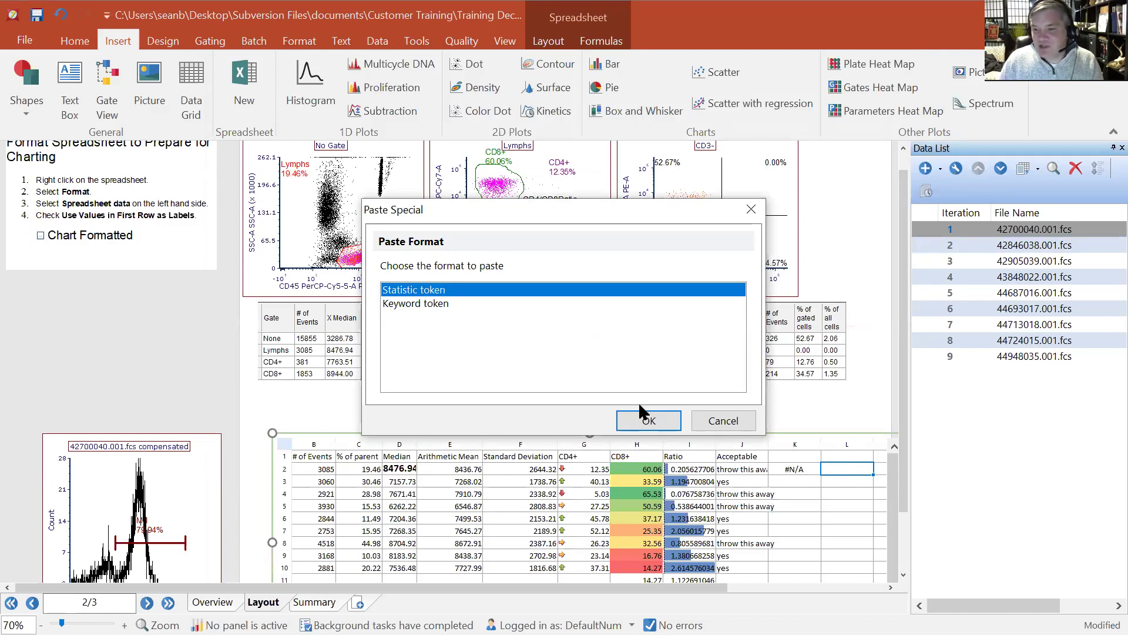
{"action": "left_click", "coordinate": [645, 419]}
{"action": "double_click", "coordinate": [645, 424]}
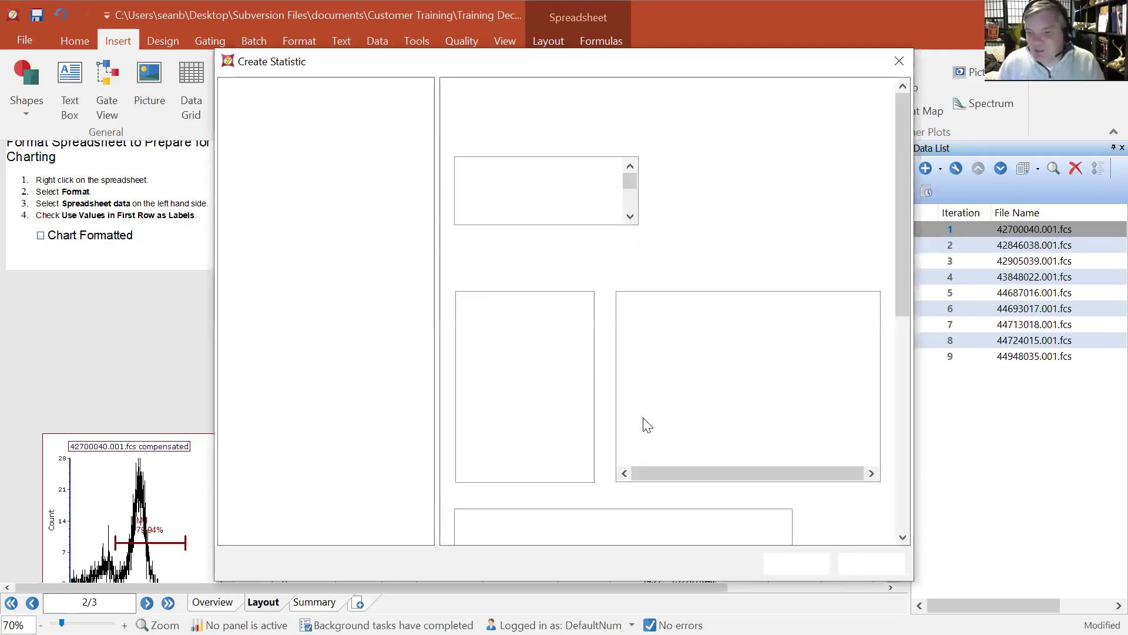
{"action": "left_click", "coordinate": [266, 112]}
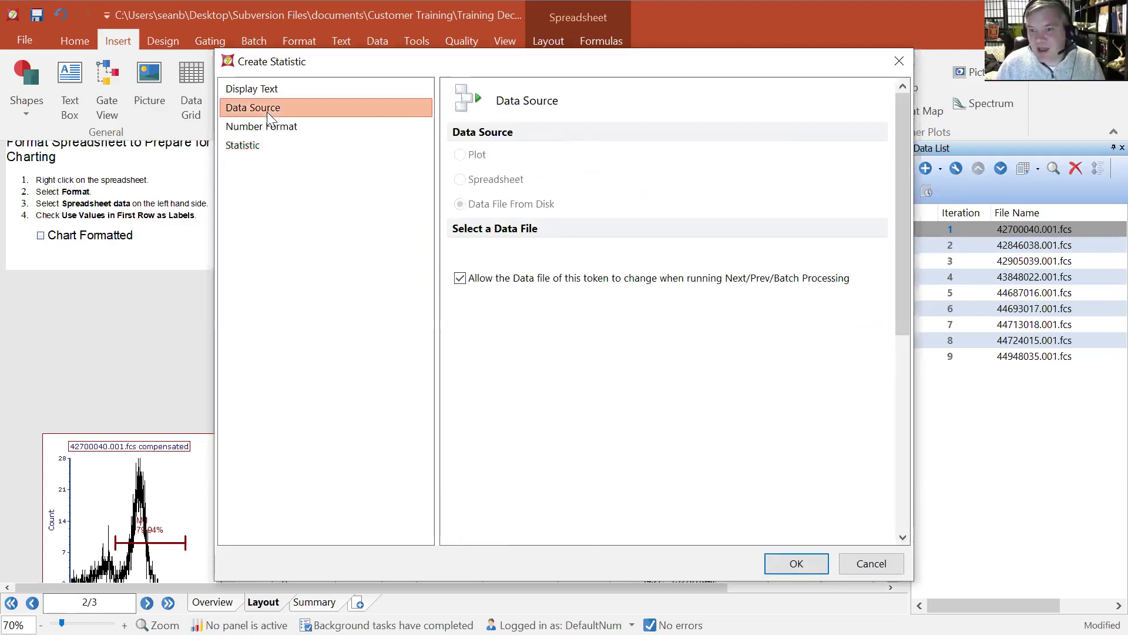
{"action": "left_click", "coordinate": [871, 563]}
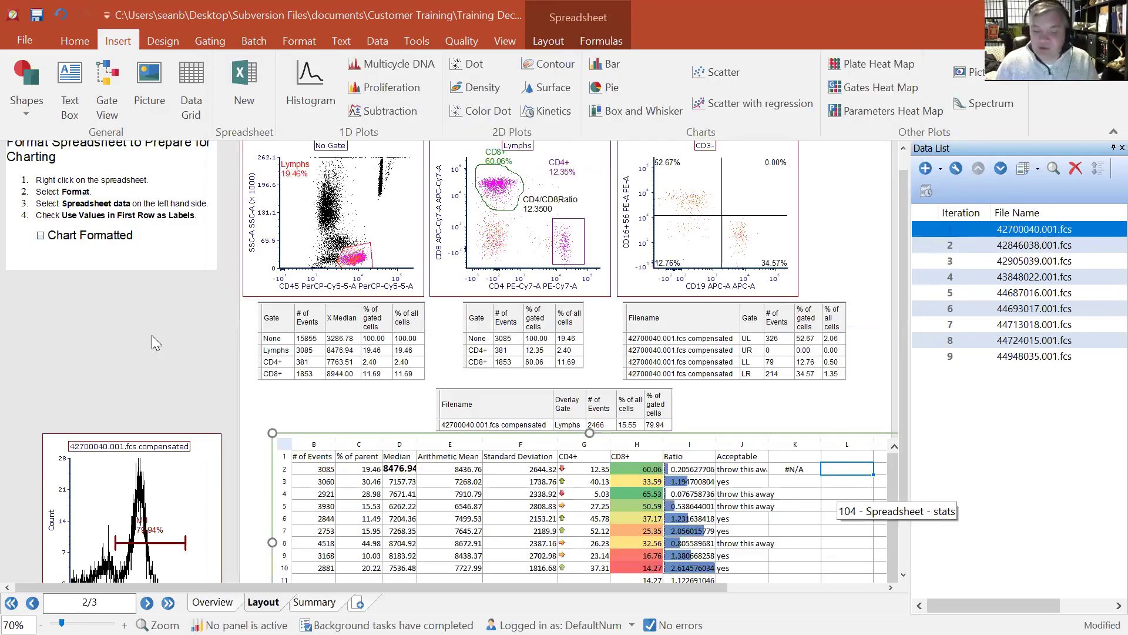
{"action": "left_click", "coordinate": [151, 336]}
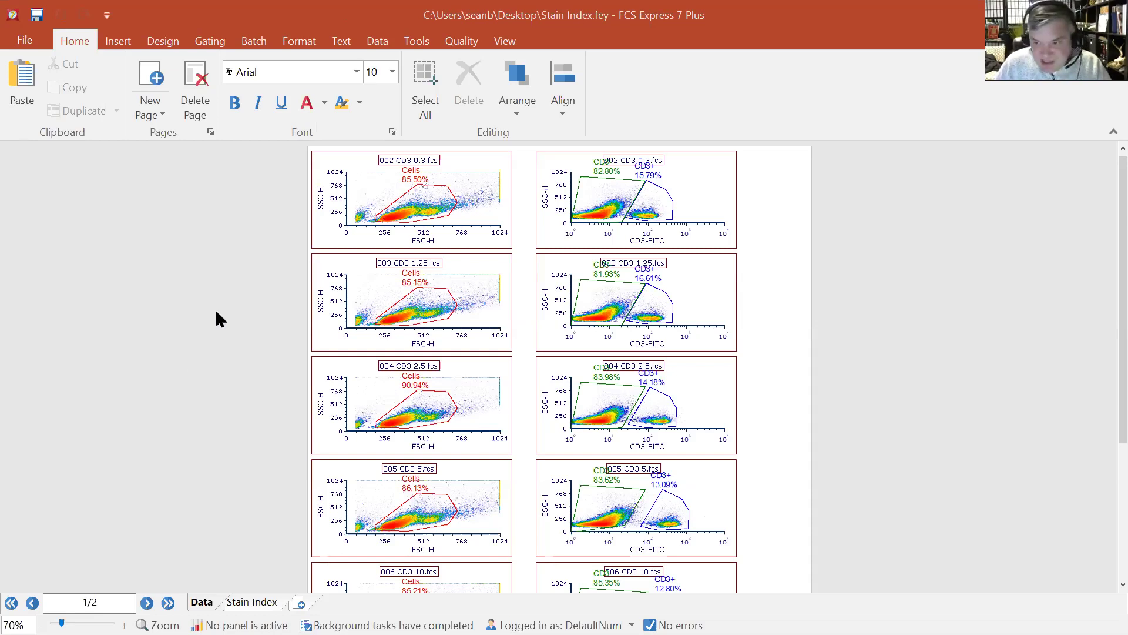
- Switch to the browser's Stain Index article, examine the formula's median terms and example plots, and return to FCS Express
{"action": "scroll", "coordinate": [216, 318], "scroll_direction": "down", "scroll_amount": 2}
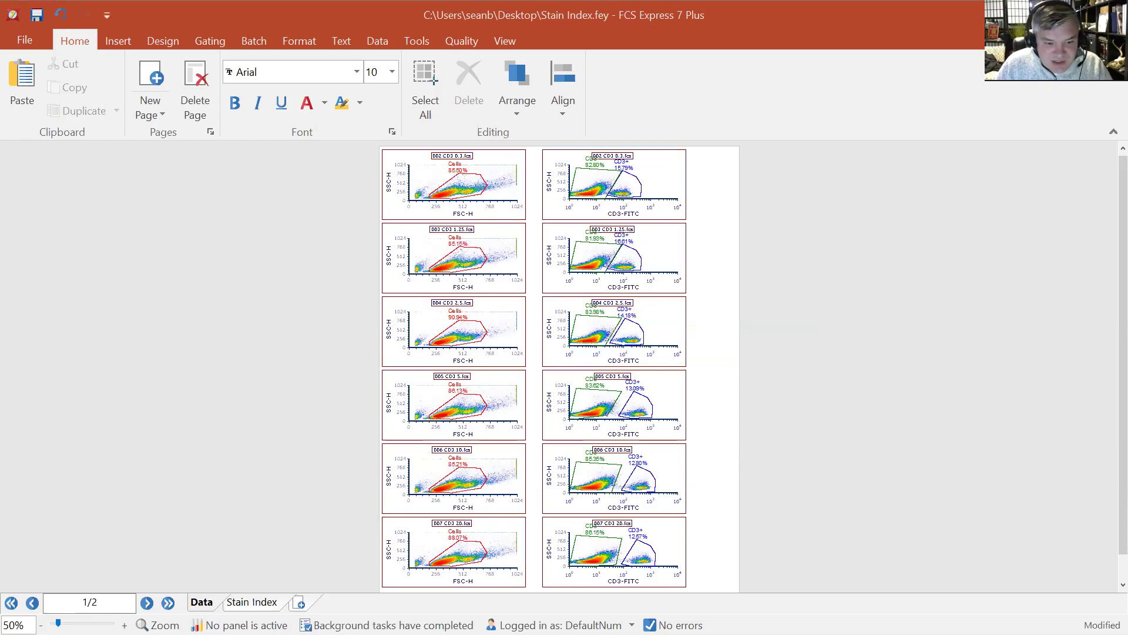
{"action": "key", "text": "alt+Tab"}
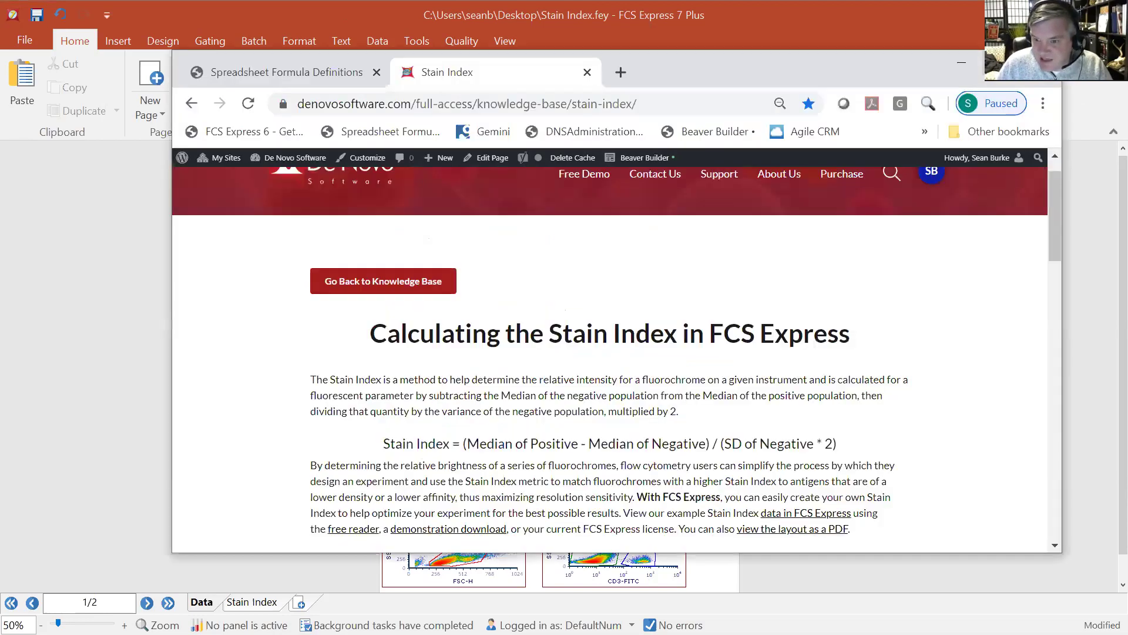
{"action": "key", "text": "super+Up"}
{"action": "left_click_drag", "start_coordinate": [409, 386], "coordinate": [527, 386]}
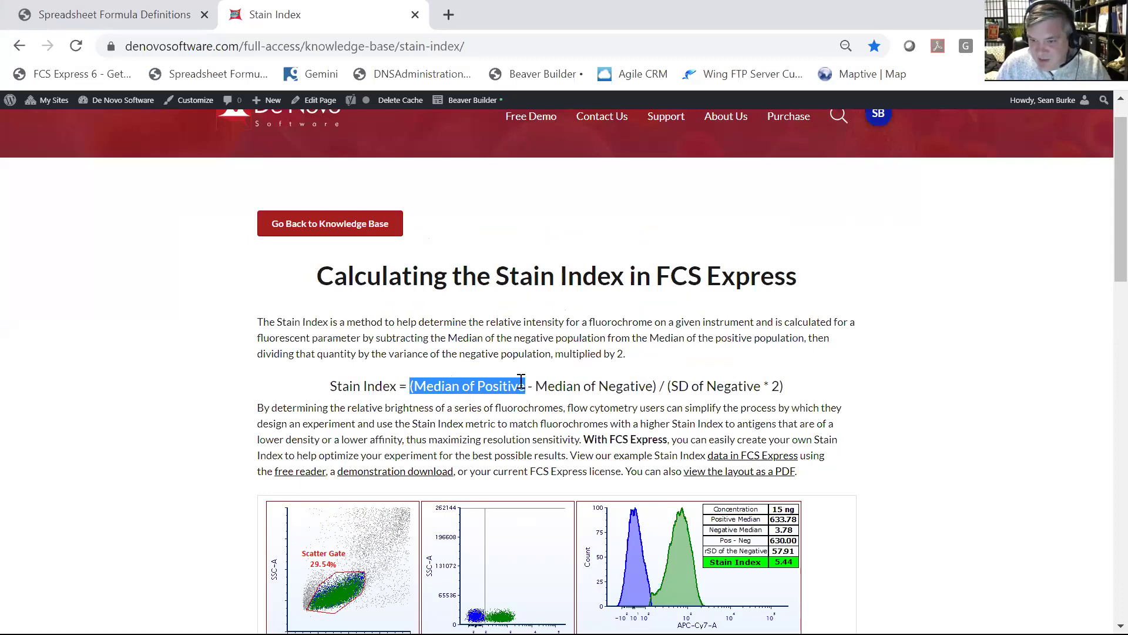
{"action": "left_click", "coordinate": [539, 386]}
{"action": "left_click_drag", "start_coordinate": [627, 382], "coordinate": [652, 385]}
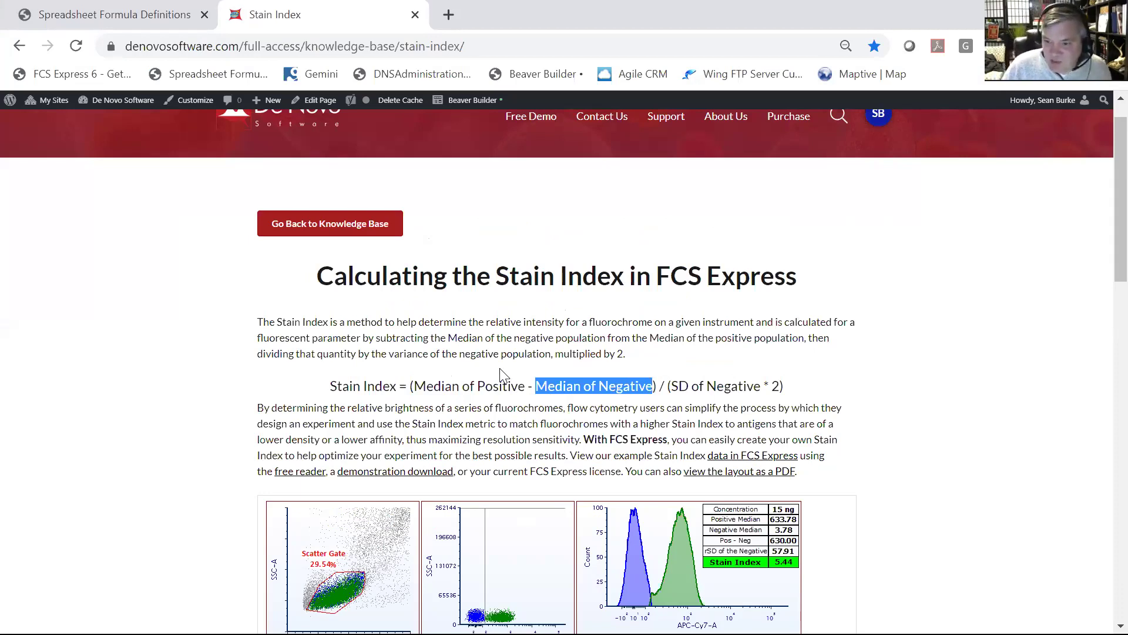
{"action": "scroll", "coordinate": [504, 378], "scroll_direction": "down", "scroll_amount": 3}
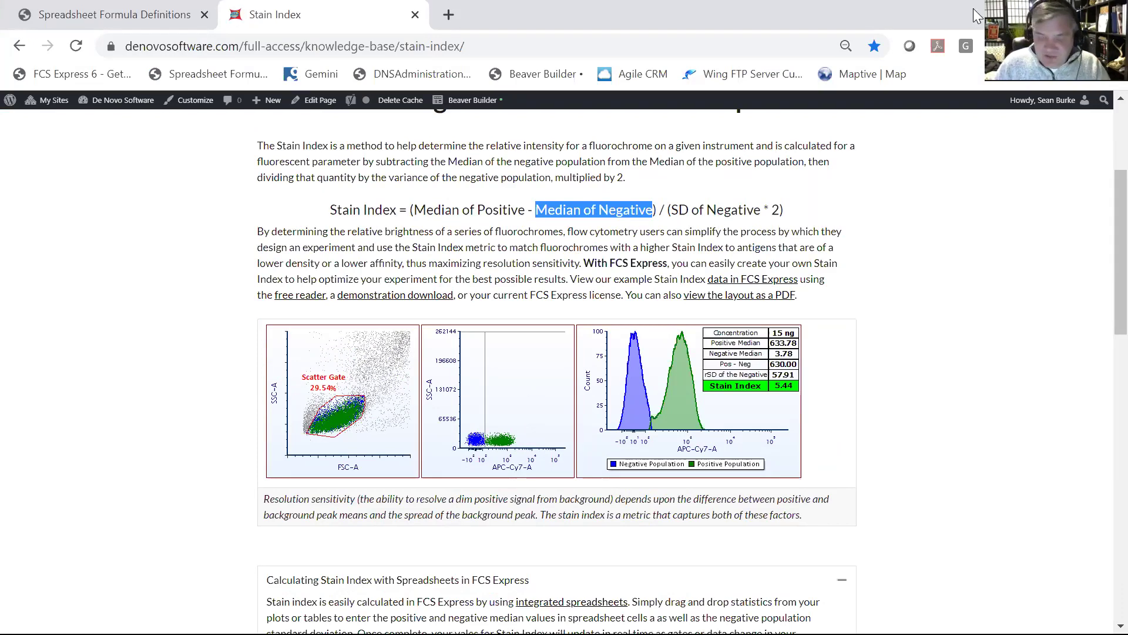
{"action": "key", "text": "alt+Tab"}
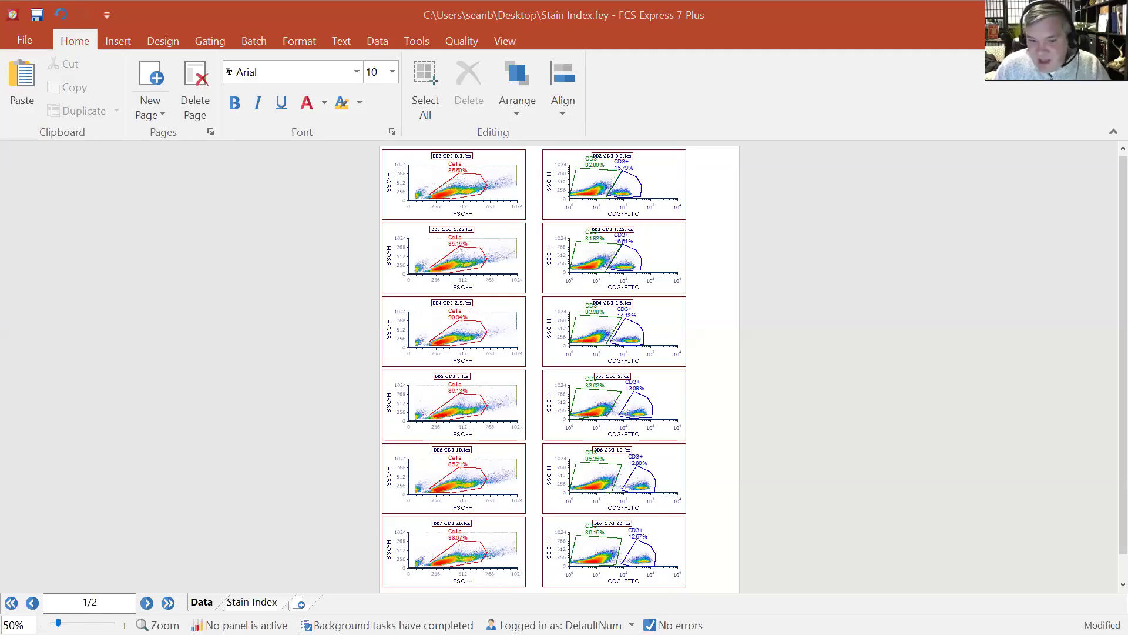
- Look over the Stain Index page's spreadsheet and formula text, and compare it with the CD3 plots on the Data page
{"action": "left_click", "coordinate": [265, 602]}
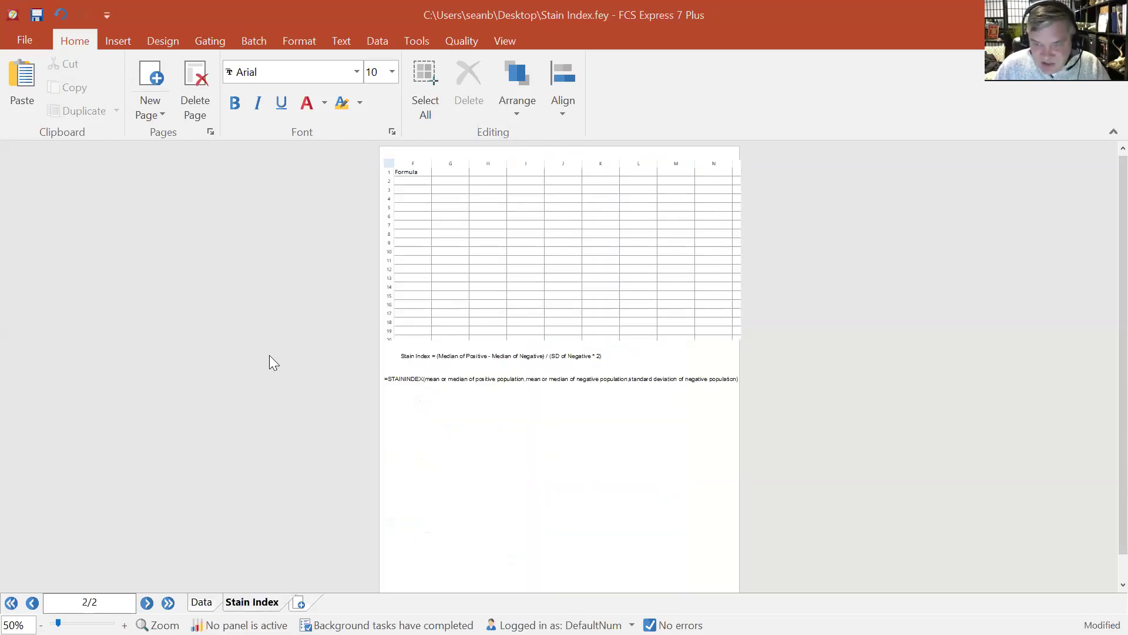
{"action": "scroll", "coordinate": [272, 353], "scroll_direction": "up", "scroll_amount": 1}
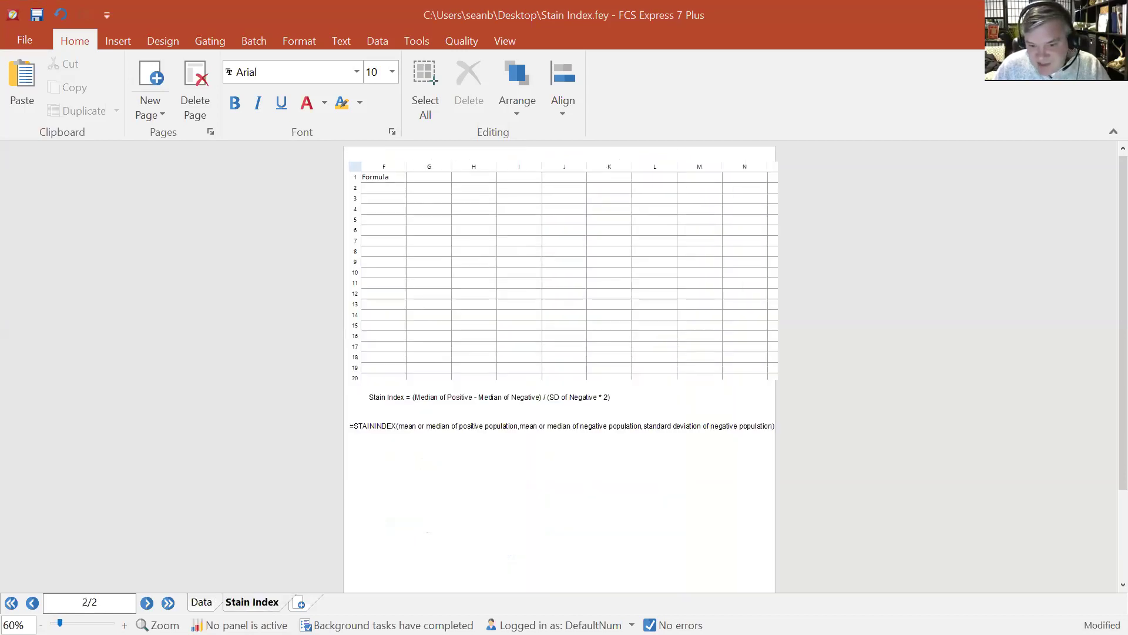
{"action": "left_click", "coordinate": [212, 599]}
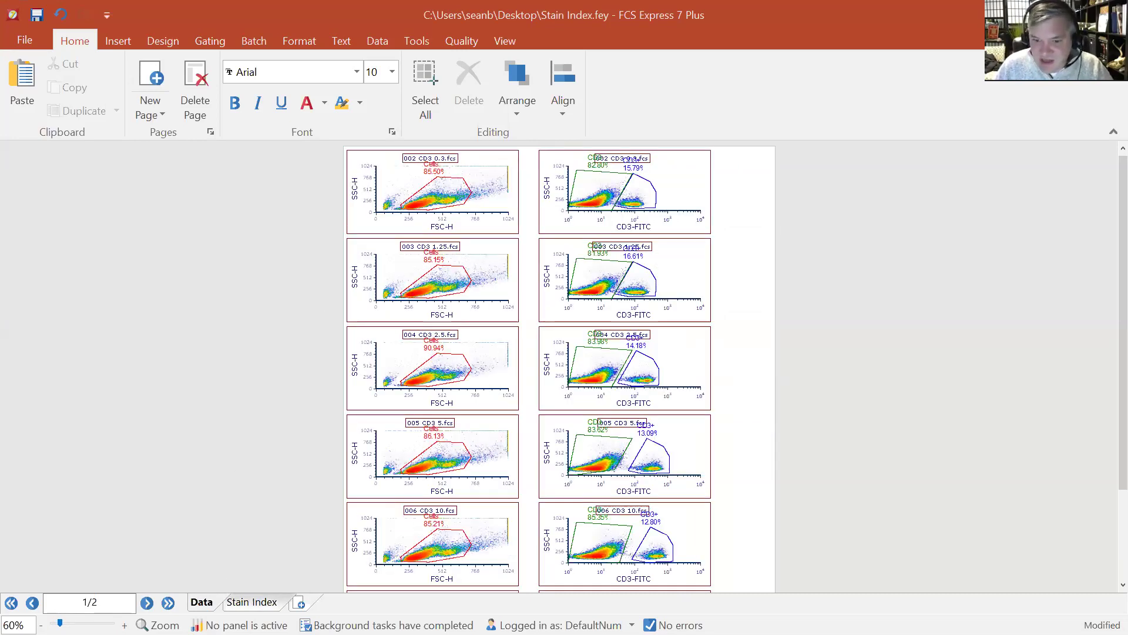
{"action": "left_click", "coordinate": [253, 601]}
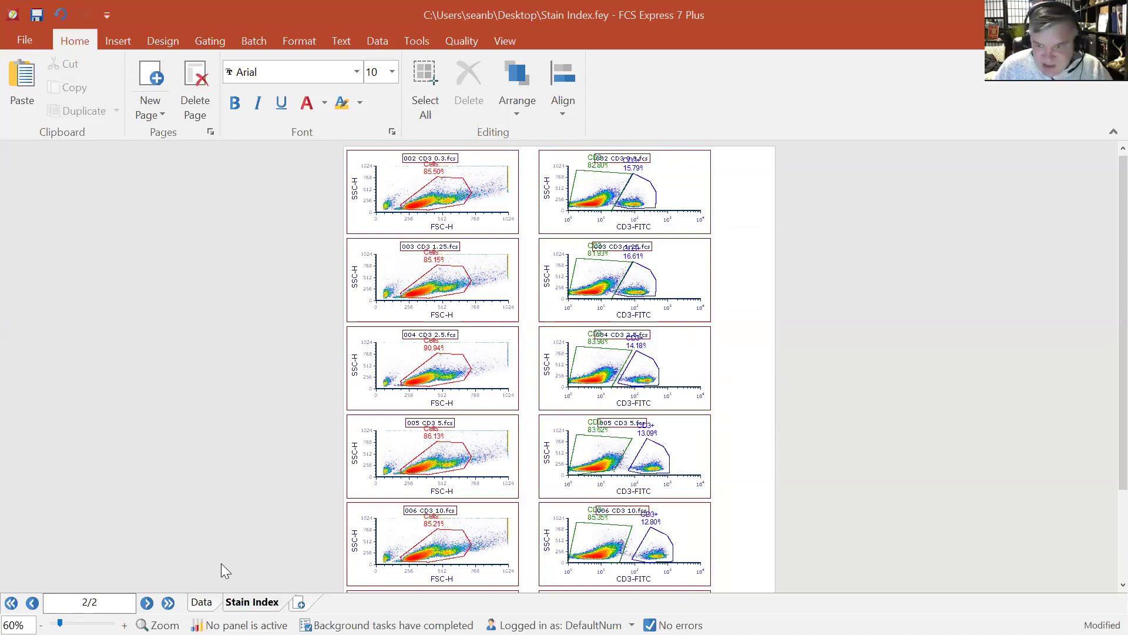
{"action": "scroll", "coordinate": [270, 245], "scroll_direction": "up", "scroll_amount": 1, "text": "ctrl"}
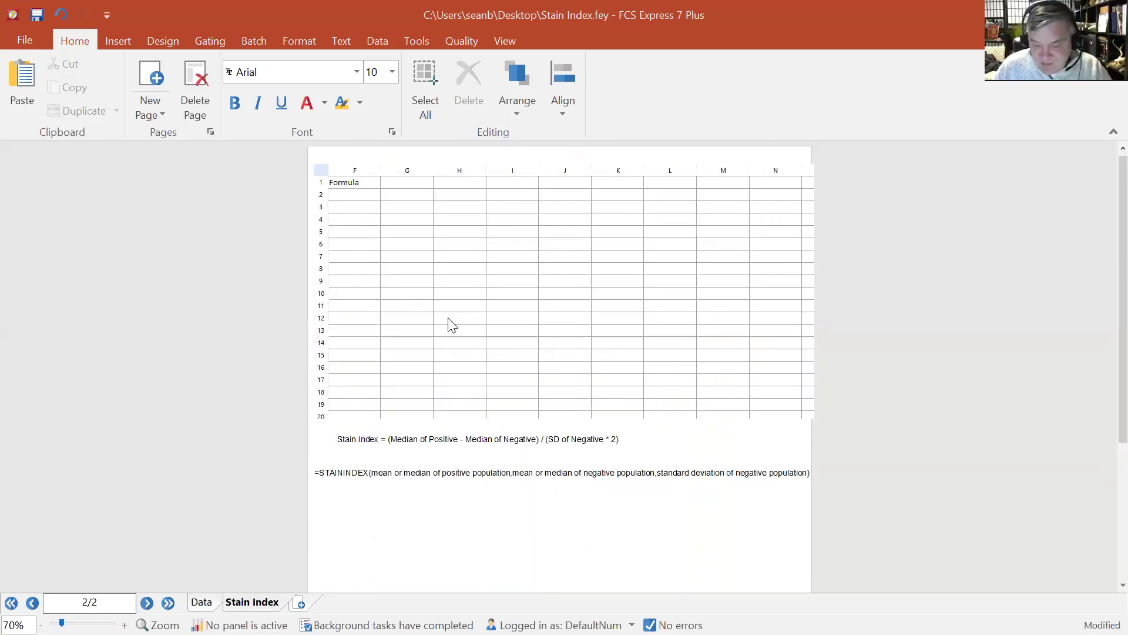
- Show the data list beside the Stain Index spreadsheet and go through the row 2 cells for Median of Positive, Median of Negative and SD Negative
{"action": "left_click", "coordinate": [564, 338]}
{"action": "left_click_drag", "start_coordinate": [609, 408], "coordinate": [339, 408]}
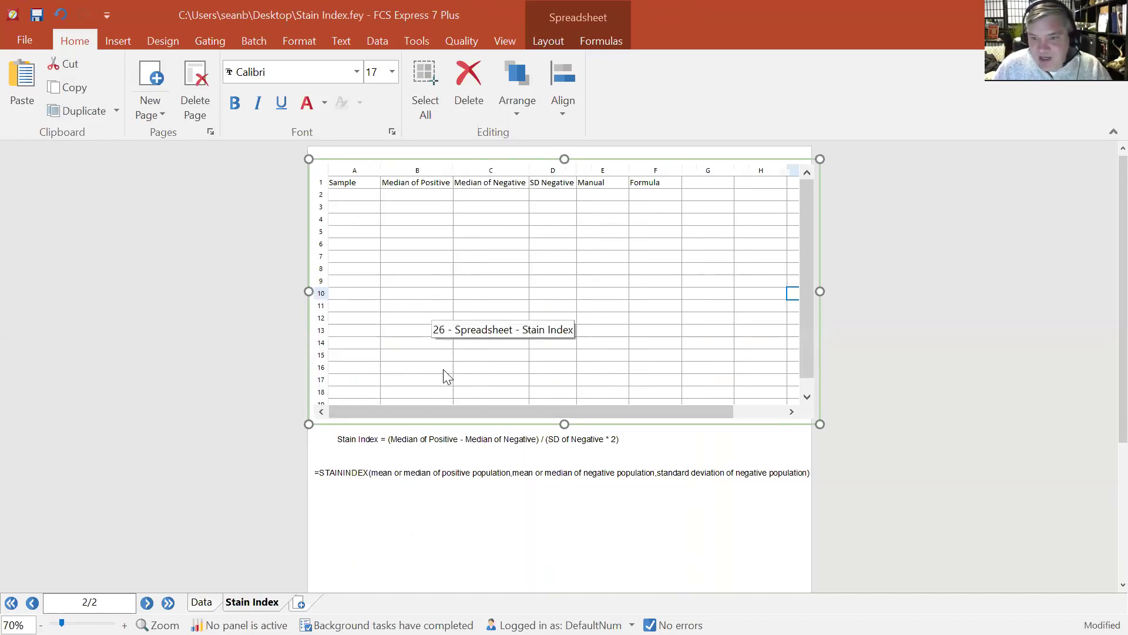
{"action": "left_click", "coordinate": [619, 153]}
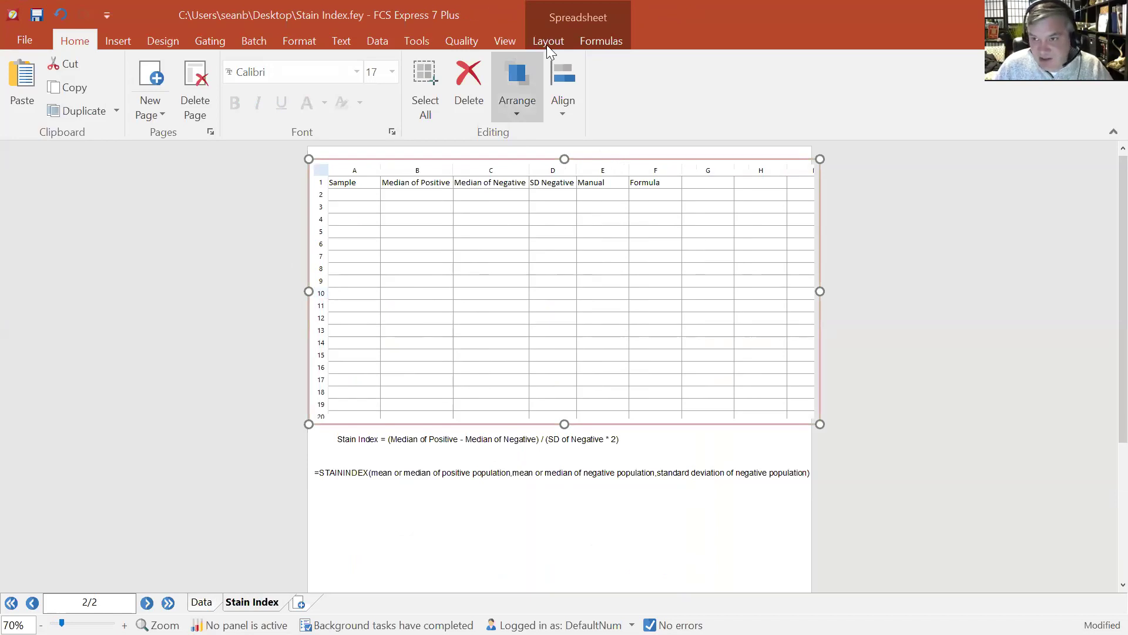
{"action": "left_click", "coordinate": [377, 42]}
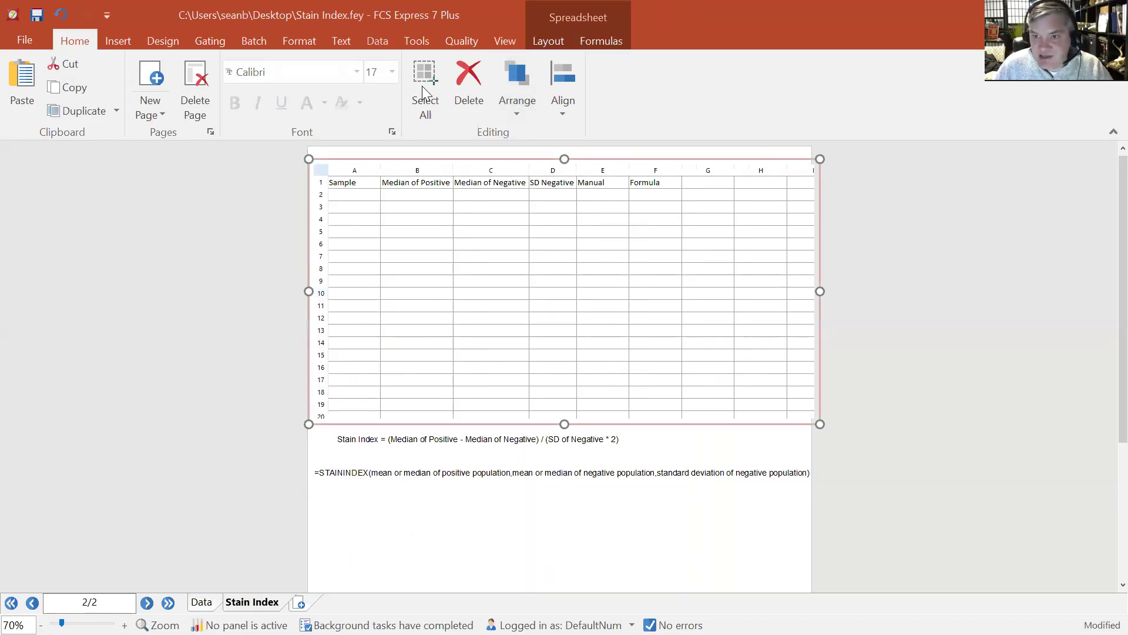
{"action": "left_click", "coordinate": [441, 91]}
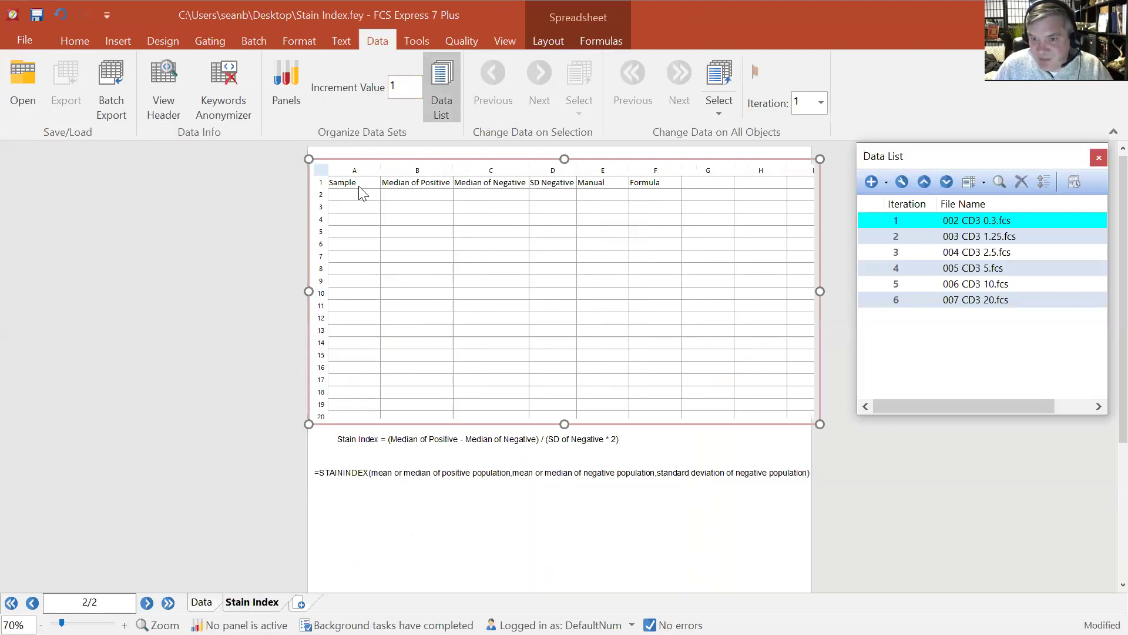
{"action": "double_click", "coordinate": [410, 198]}
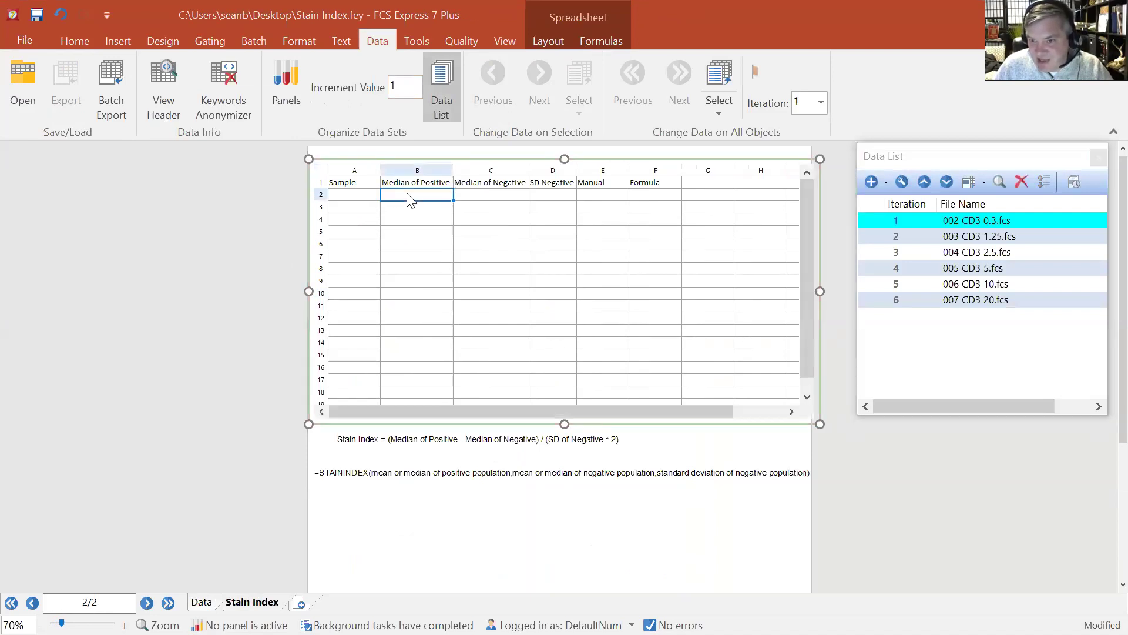
{"action": "left_click", "coordinate": [493, 202]}
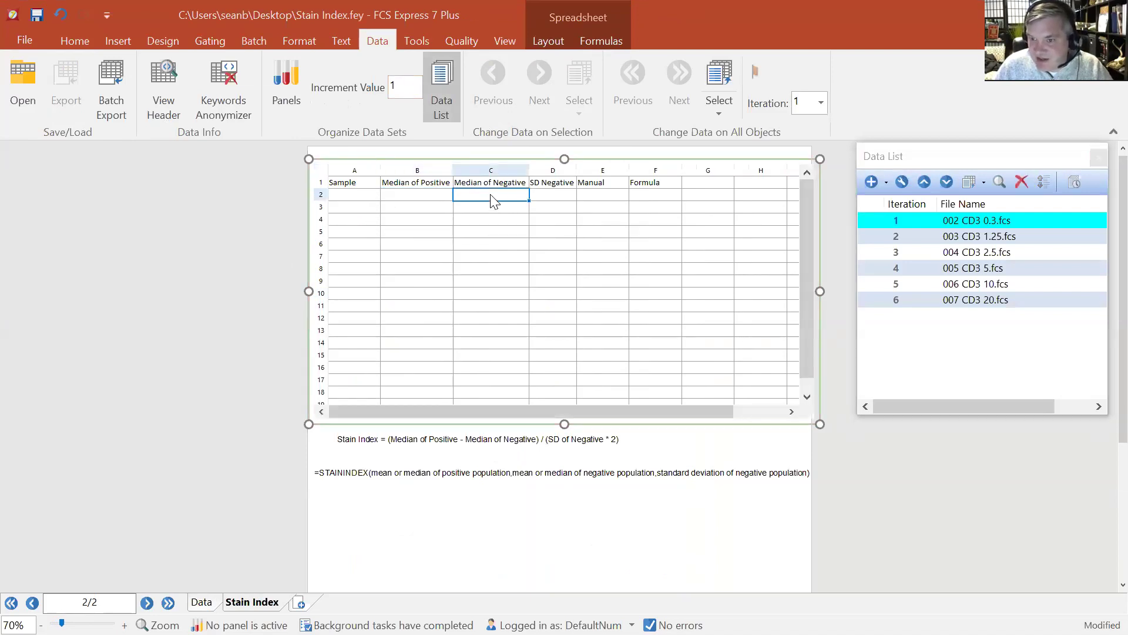
{"action": "left_click", "coordinate": [554, 202]}
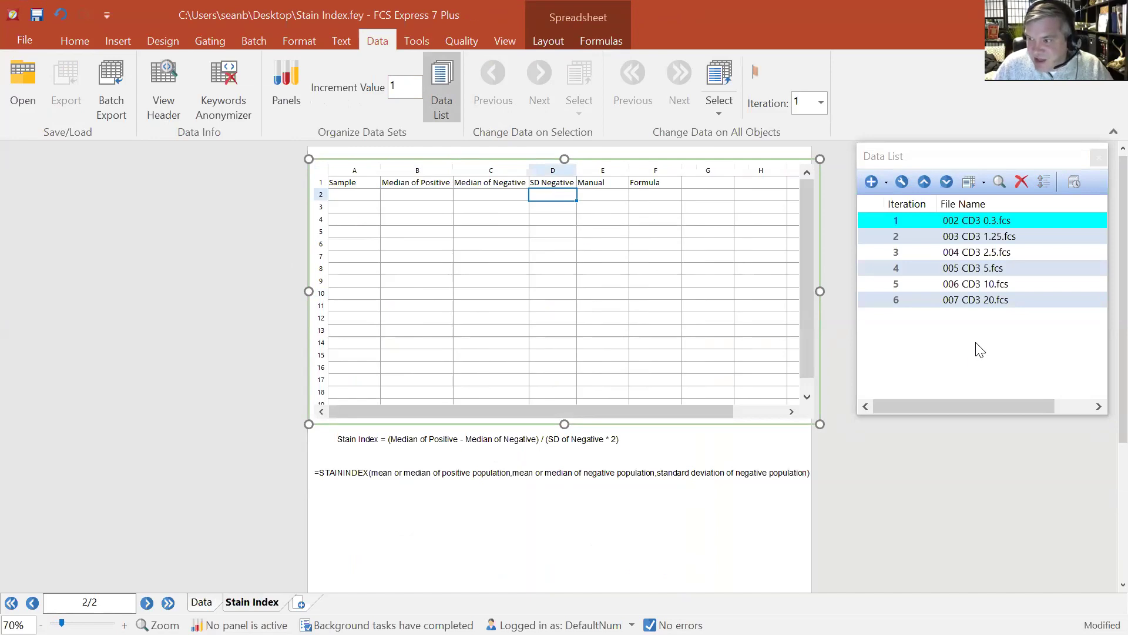
- Add all data list files from cell A2 as statistic tokens giving Filename and Median of CD3-FITC in the CD3+ gate
{"action": "left_click", "coordinate": [1011, 341]}
{"action": "left_click_drag", "start_coordinate": [1012, 341], "coordinate": [356, 196]}
{"action": "left_click", "coordinate": [664, 418]}
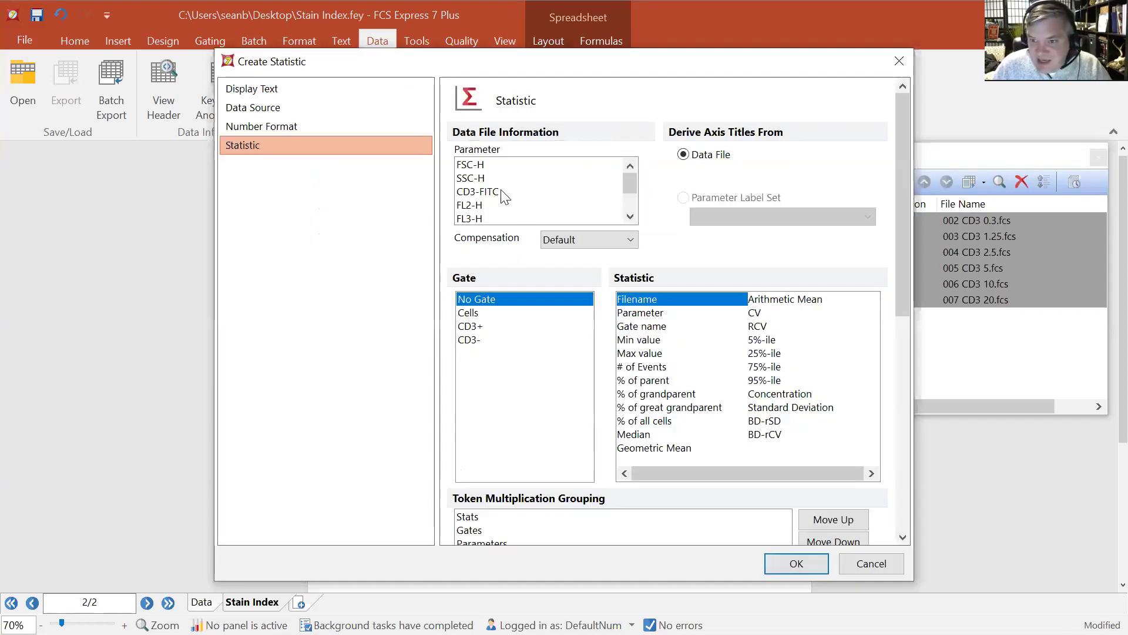
{"action": "left_click", "coordinate": [501, 191]}
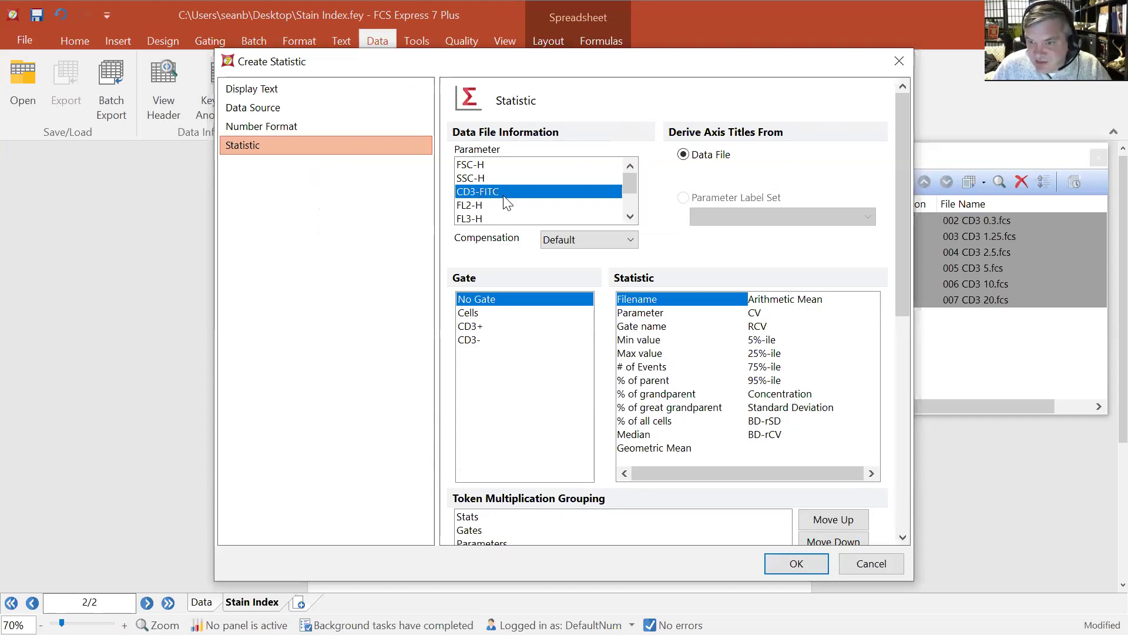
{"action": "left_click", "coordinate": [483, 327]}
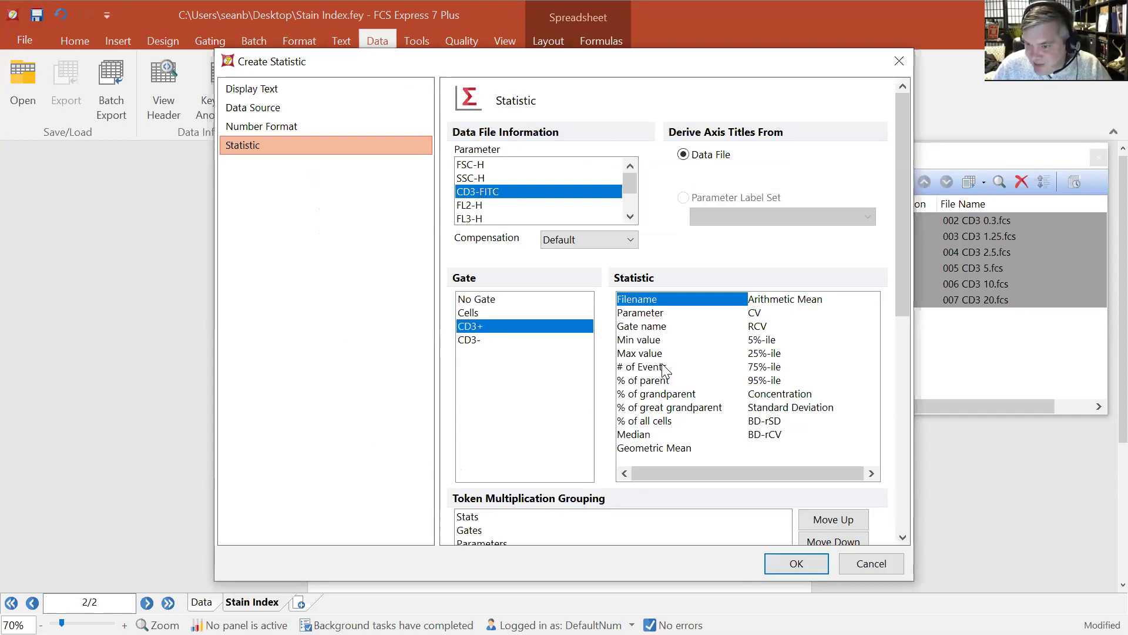
{"action": "left_click", "coordinate": [642, 441]}
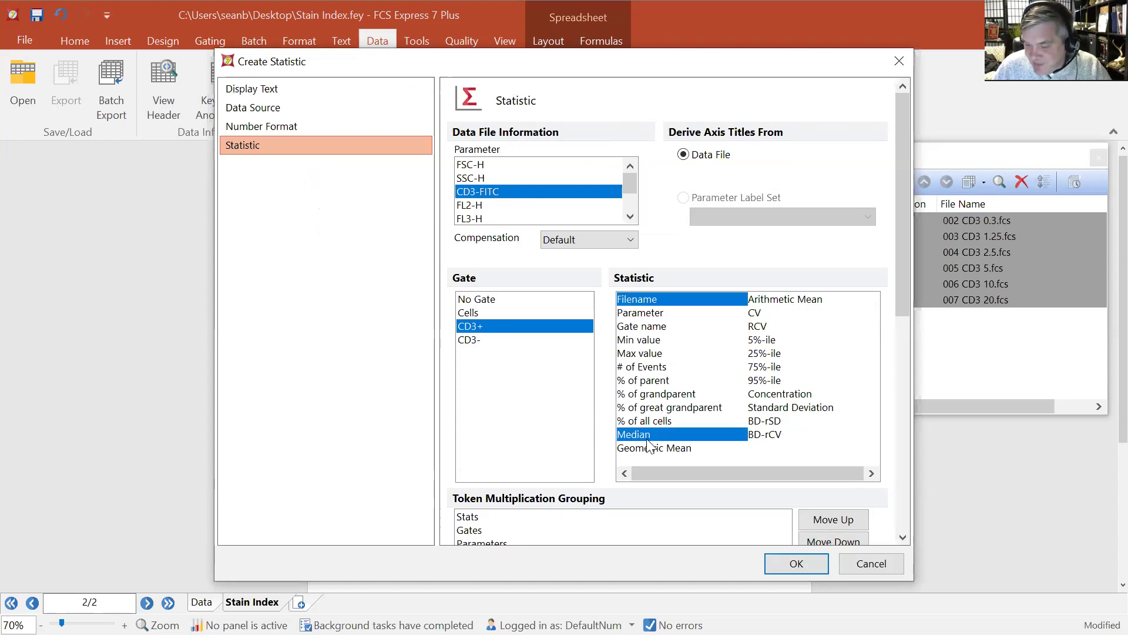
{"action": "left_click", "coordinate": [794, 563]}
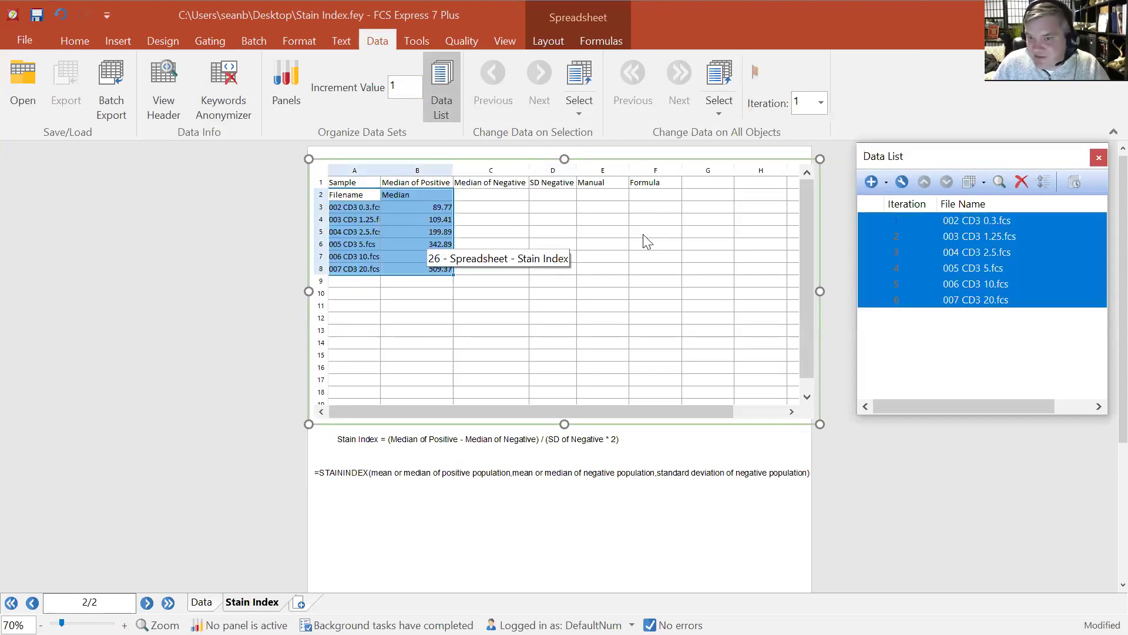
- Add statistic tokens for all data list files from cell C2, giving Median and Standard Deviation of CD3-FITC in the CD3- gate
{"action": "left_click", "coordinate": [499, 197]}
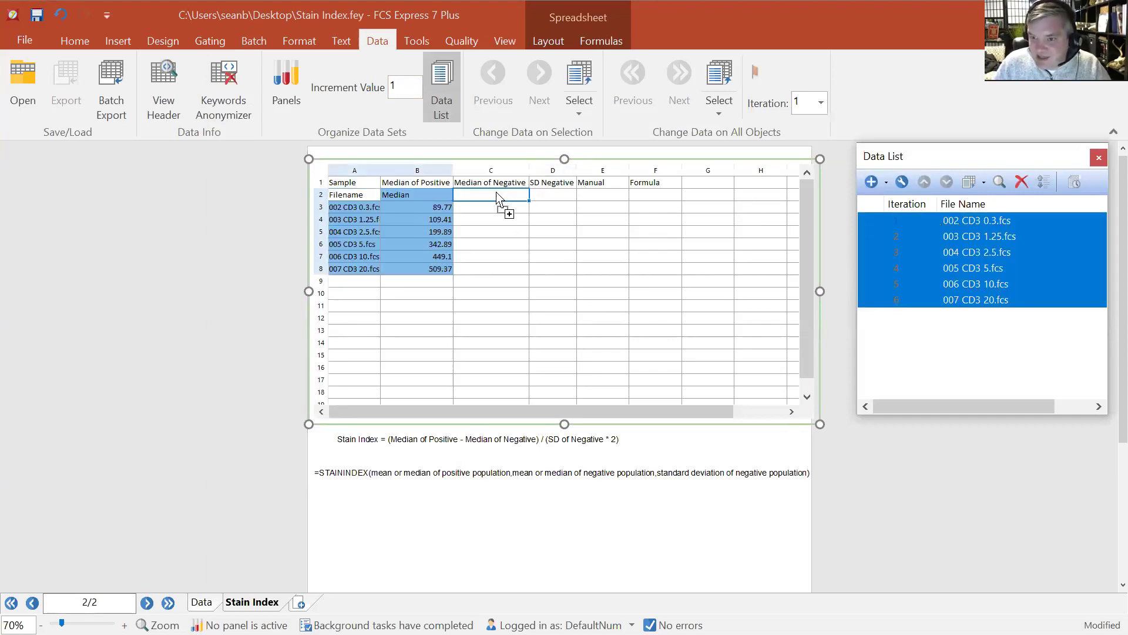
{"action": "key", "text": "ctrl+v"}
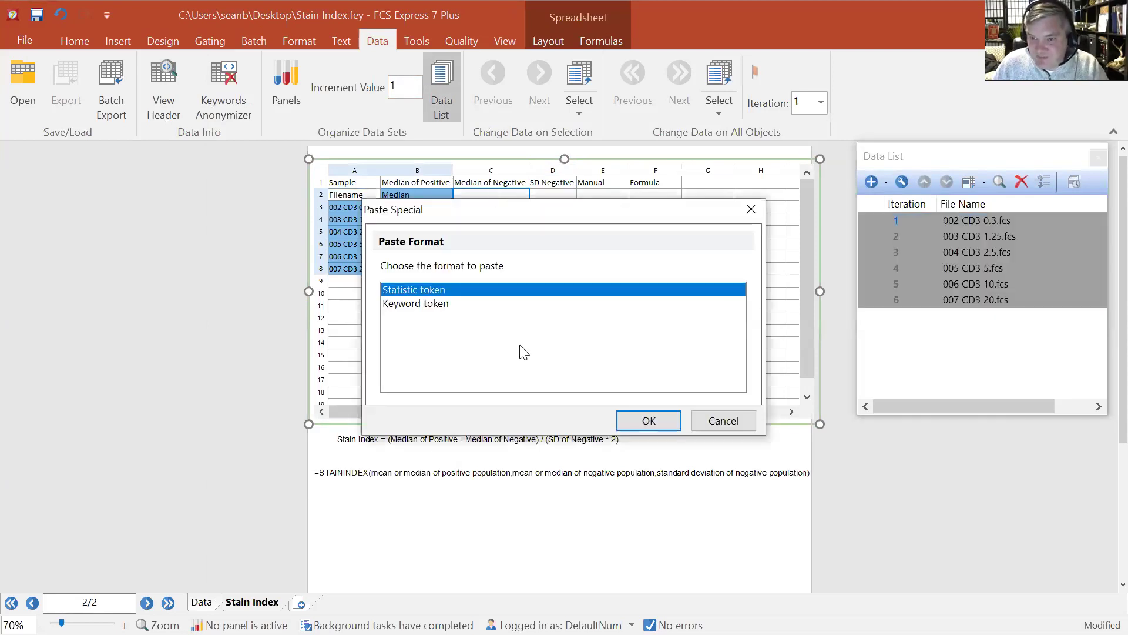
{"action": "left_click", "coordinate": [650, 421]}
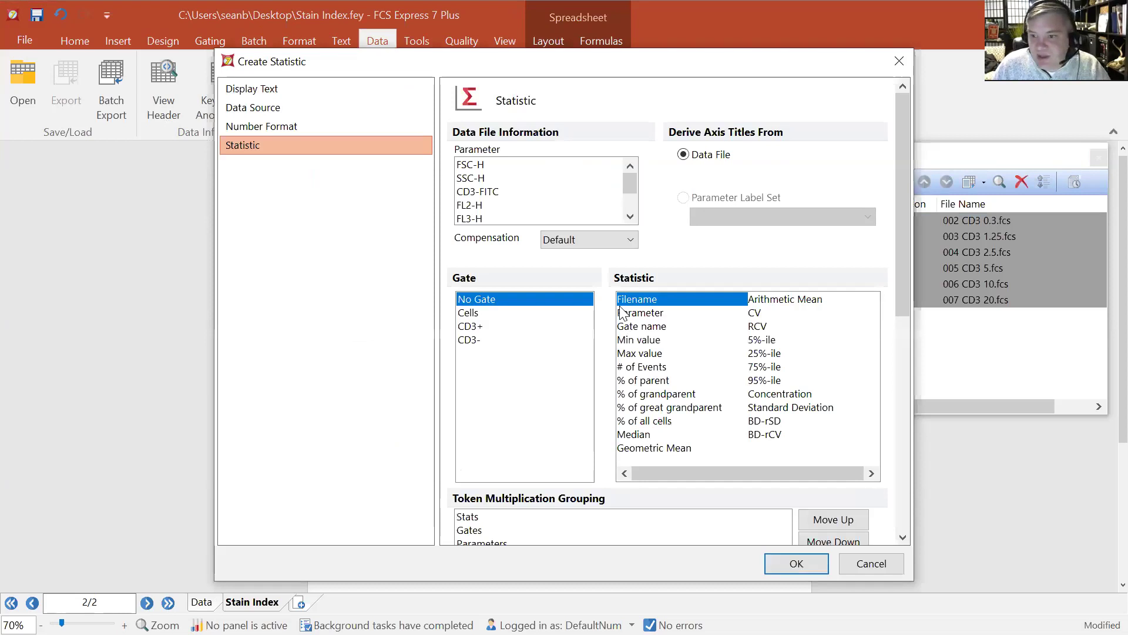
{"action": "left_click", "coordinate": [479, 192]}
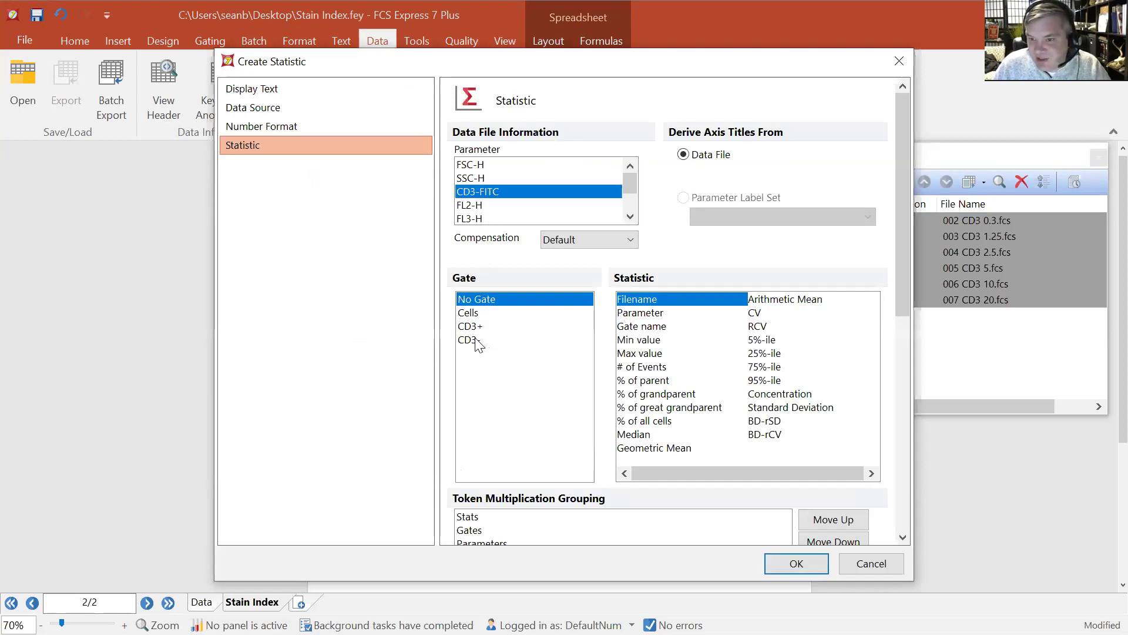
{"action": "left_click", "coordinate": [478, 340]}
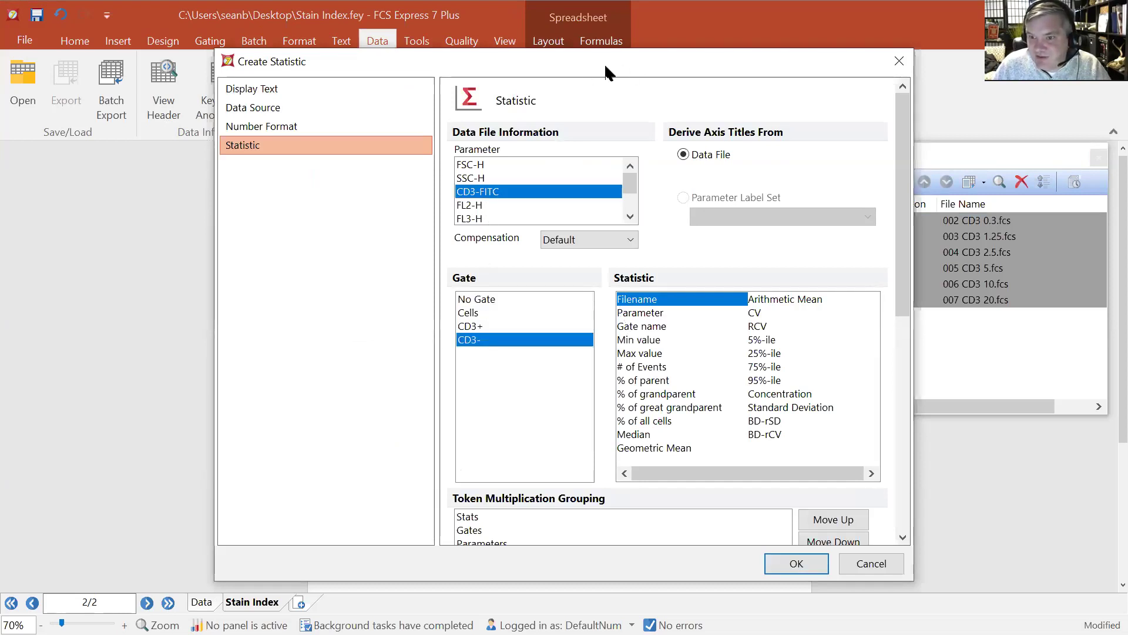
{"action": "left_click_drag", "start_coordinate": [604, 62], "coordinate": [517, 134]}
{"action": "left_click", "coordinate": [564, 506]}
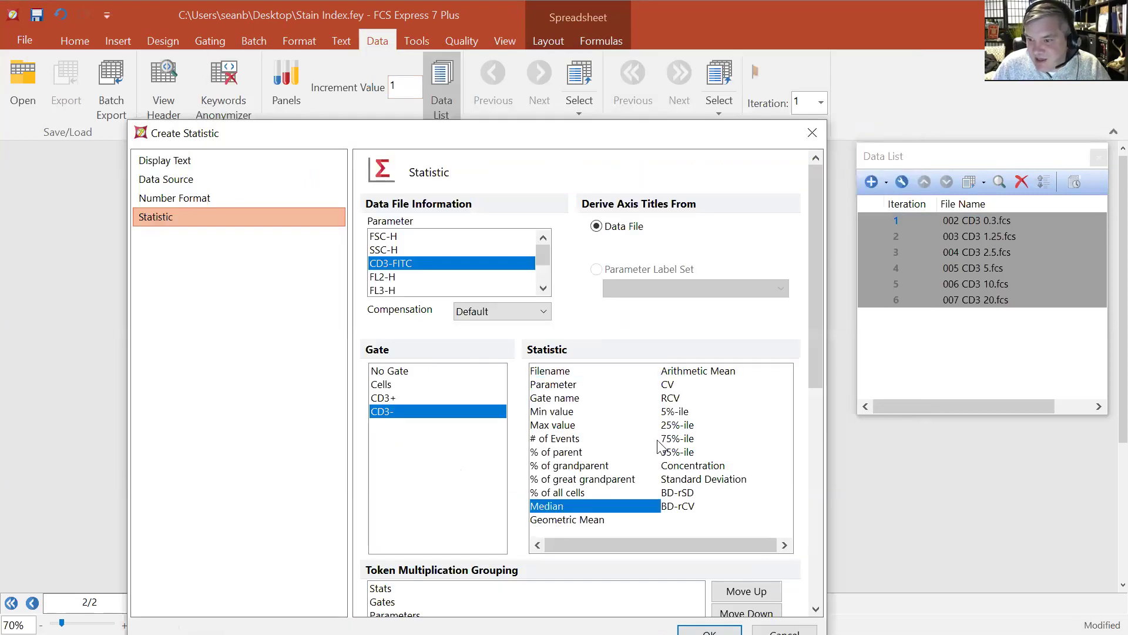
{"action": "left_click", "coordinate": [700, 479]}
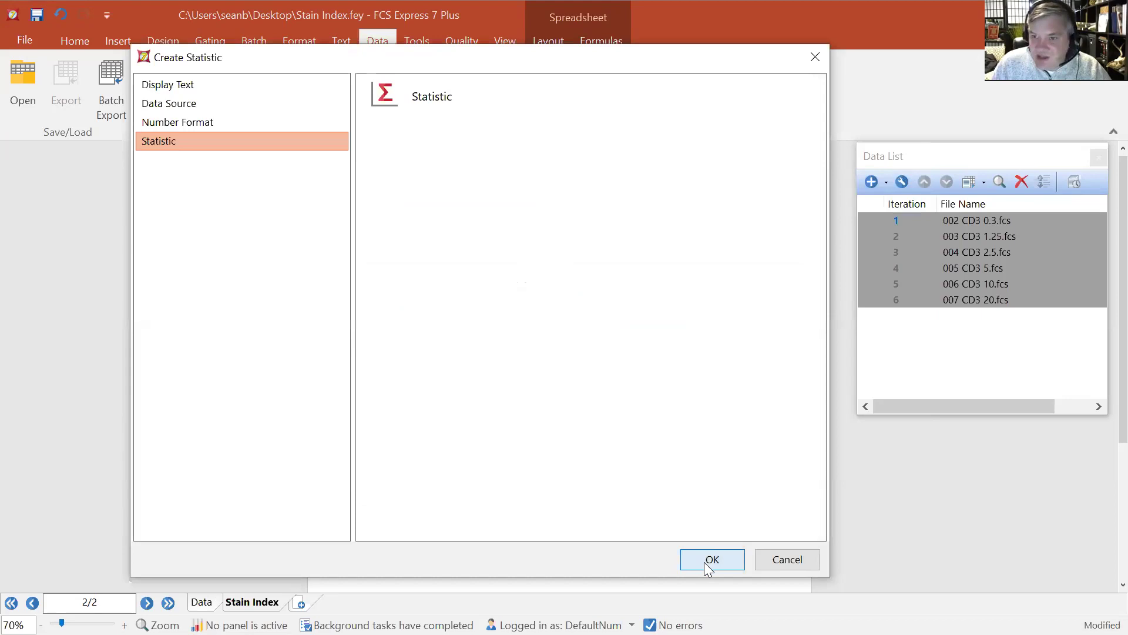
{"action": "left_click", "coordinate": [704, 562]}
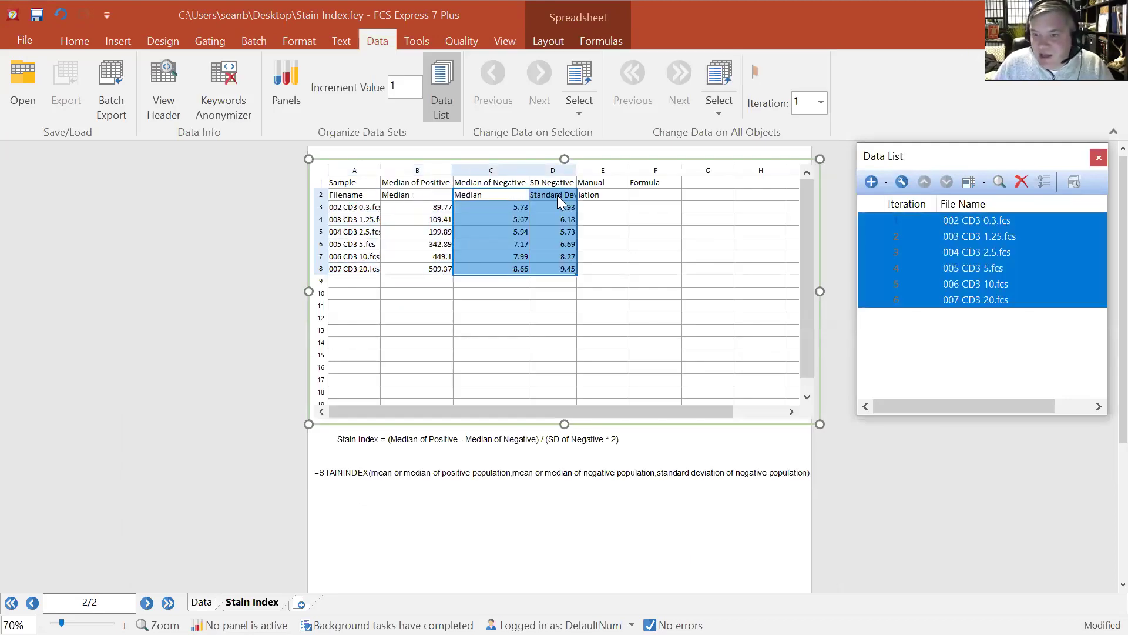
- Clear the contents of row 2, which holds the Filename, Median and Standard Deviation token labels
{"action": "left_click_drag", "start_coordinate": [557, 196], "coordinate": [410, 191]}
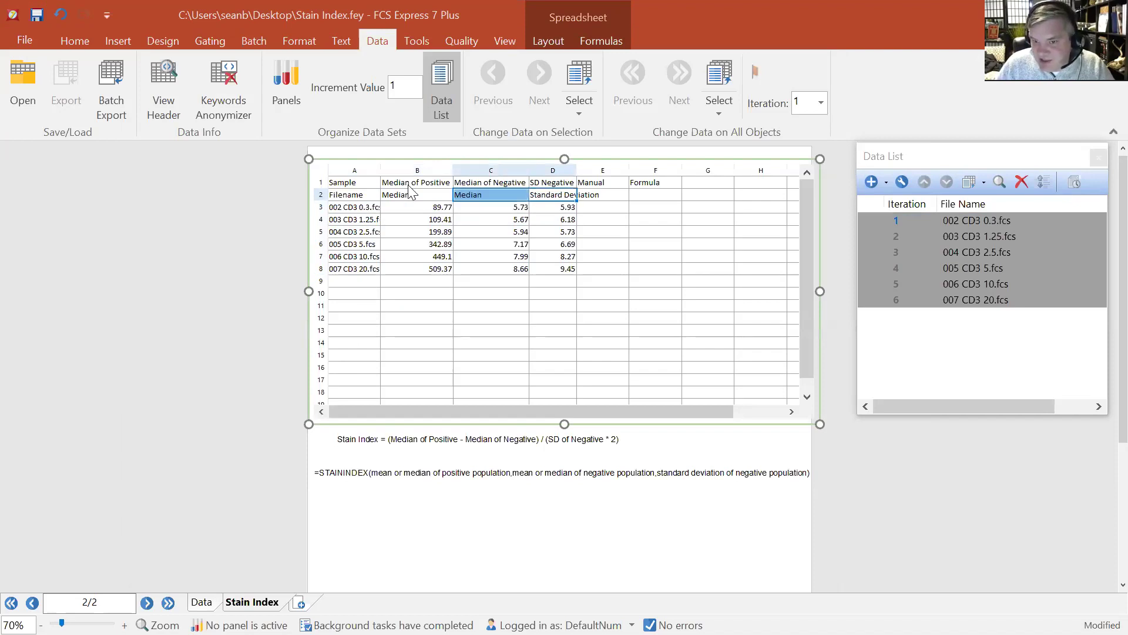
{"action": "left_click", "coordinate": [322, 194]}
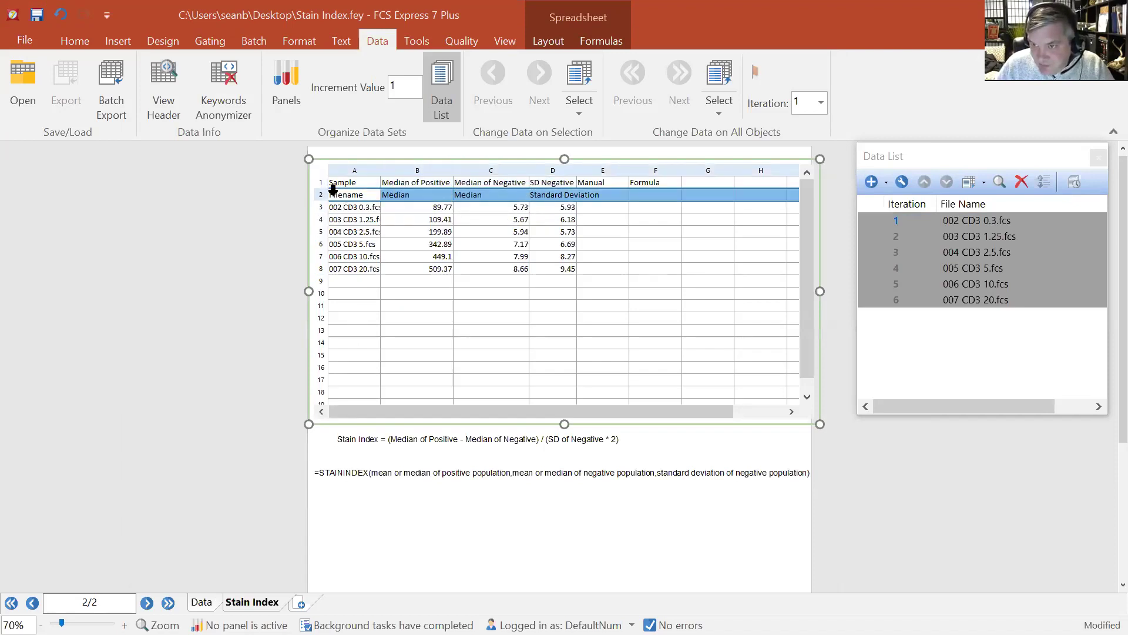
{"action": "left_click", "coordinate": [552, 42]}
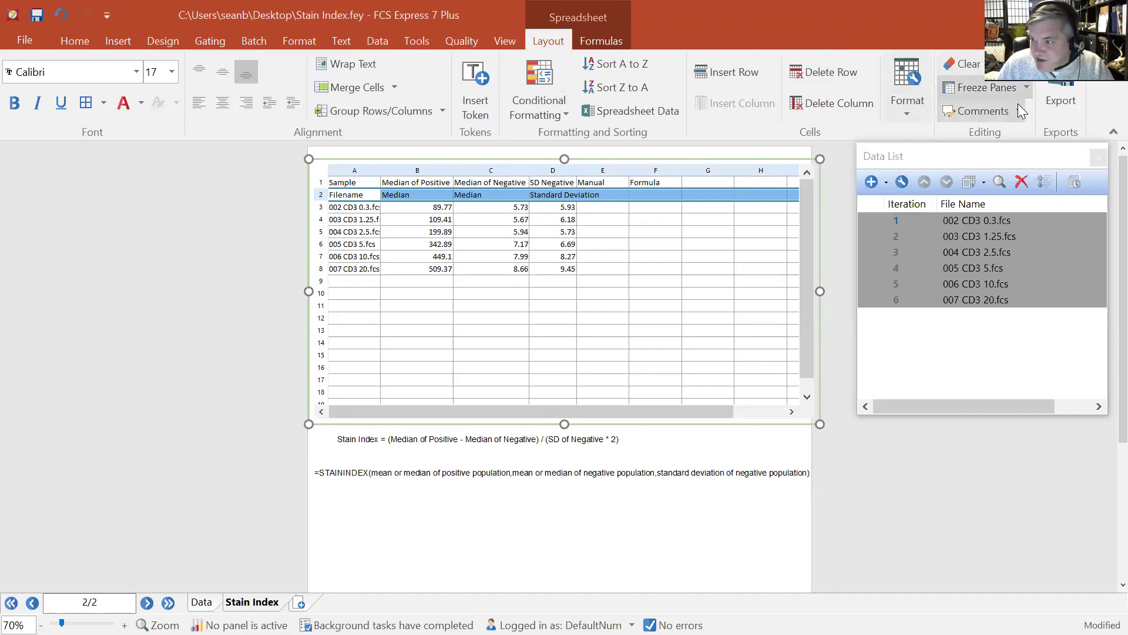
{"action": "left_click", "coordinate": [964, 64]}
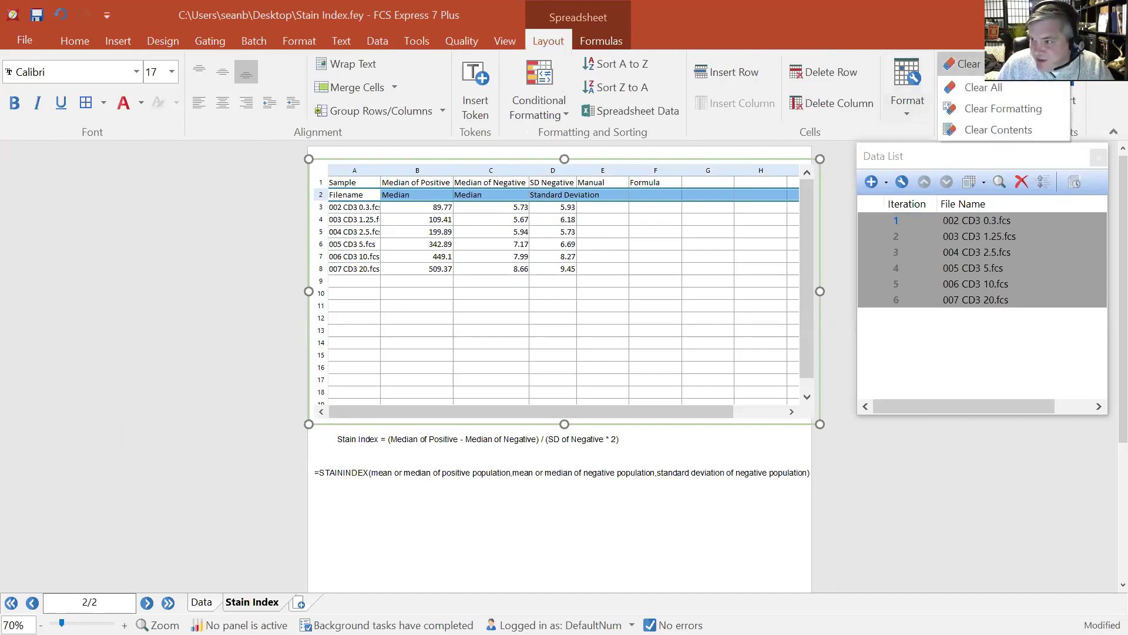
{"action": "left_click", "coordinate": [995, 129]}
- Move the data block A3:D8 up one row so that it starts at A2, directly below the headers
{"action": "left_click", "coordinate": [365, 207]}
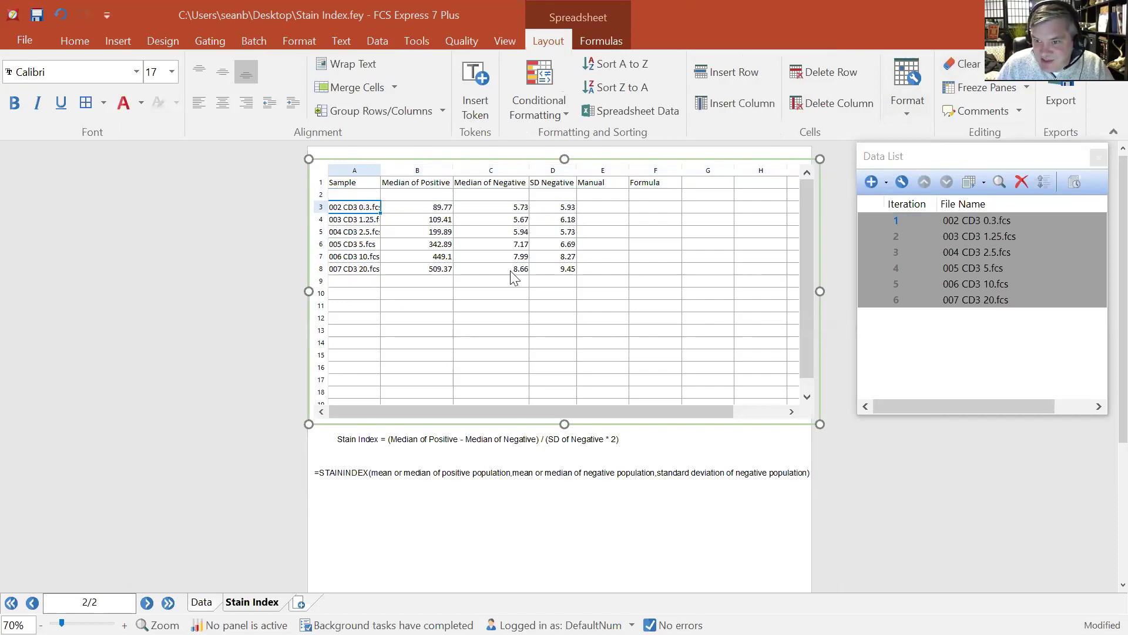
{"action": "left_click", "coordinate": [551, 268], "text": "shift"}
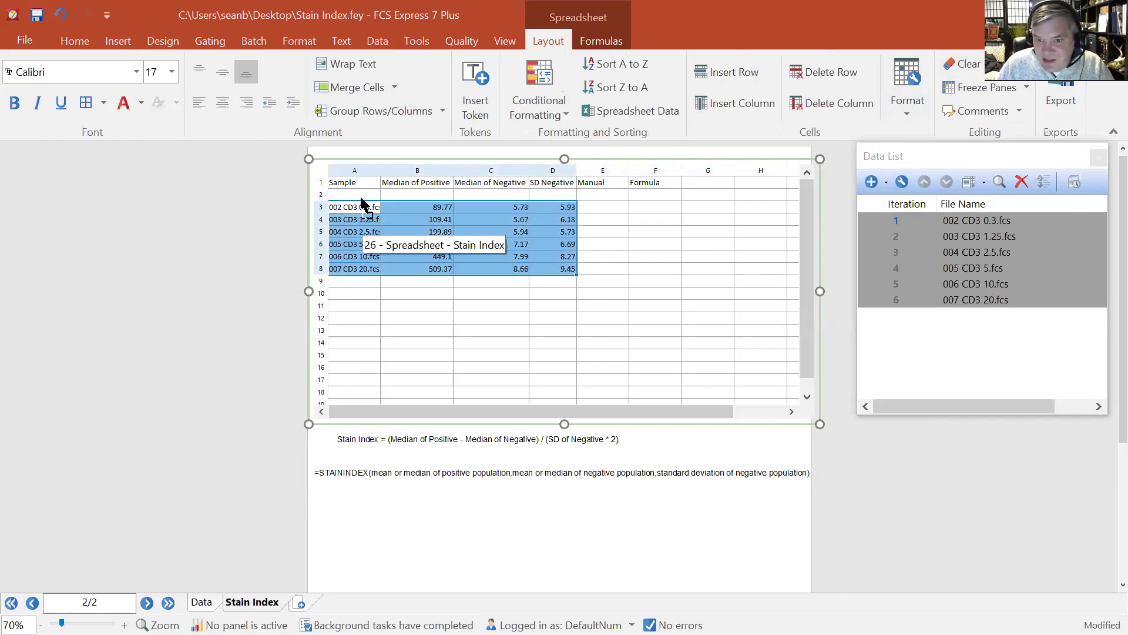
{"action": "left_click_drag", "start_coordinate": [361, 201], "coordinate": [362, 200]}
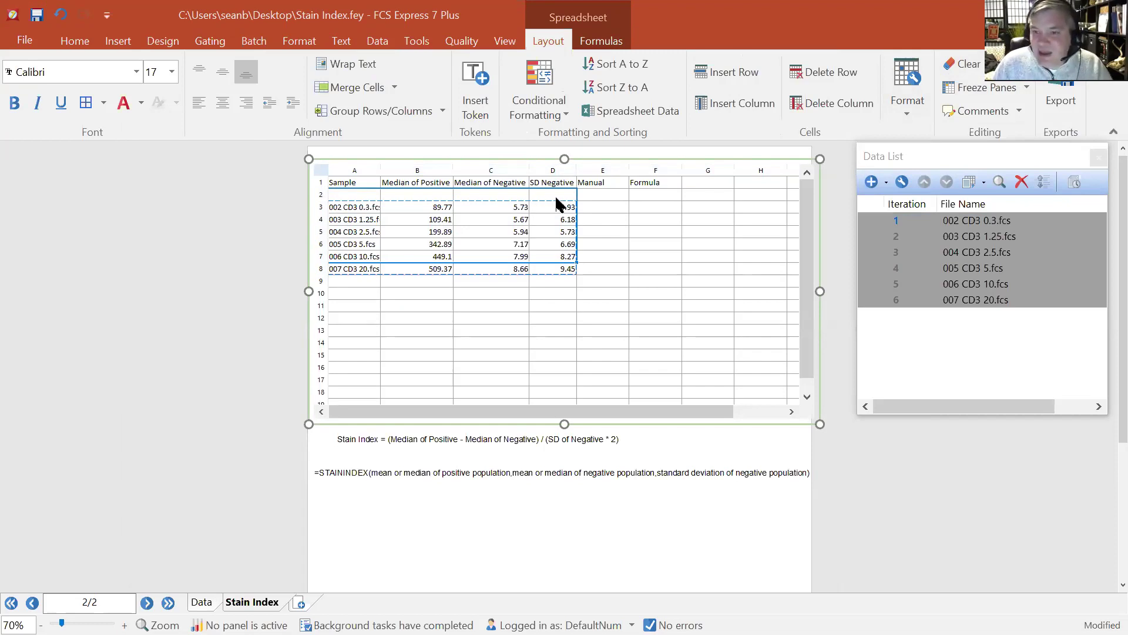
- Enter =(B2-C2)/(D2*2) in cell E2 of the Manual column and fill it down through E7
{"action": "left_click", "coordinate": [607, 200]}
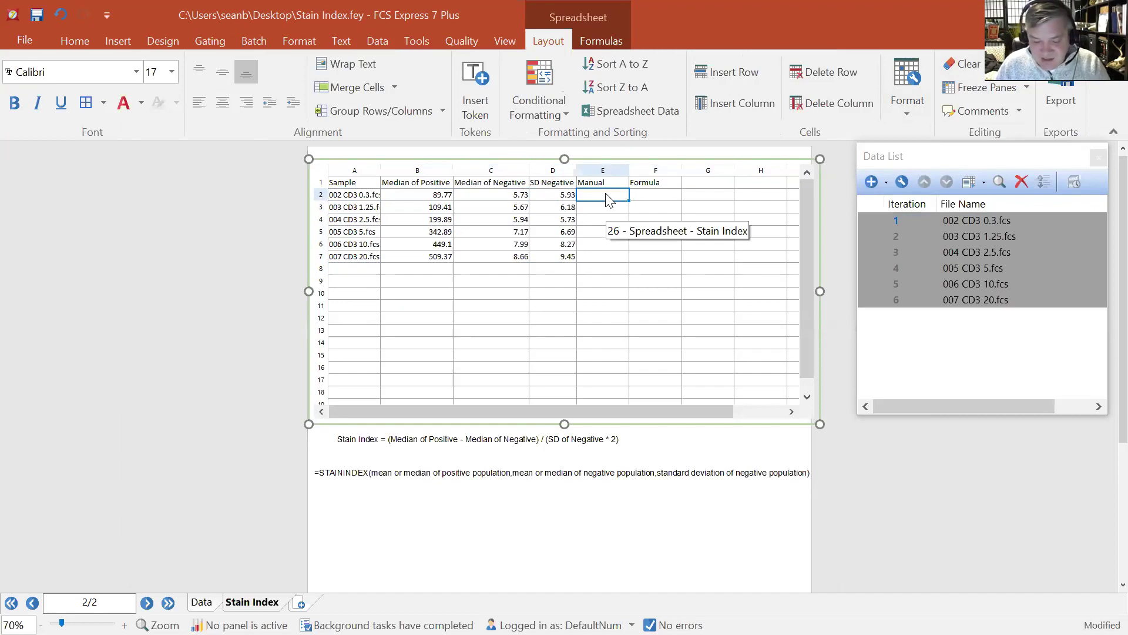
{"action": "type", "text": "="}
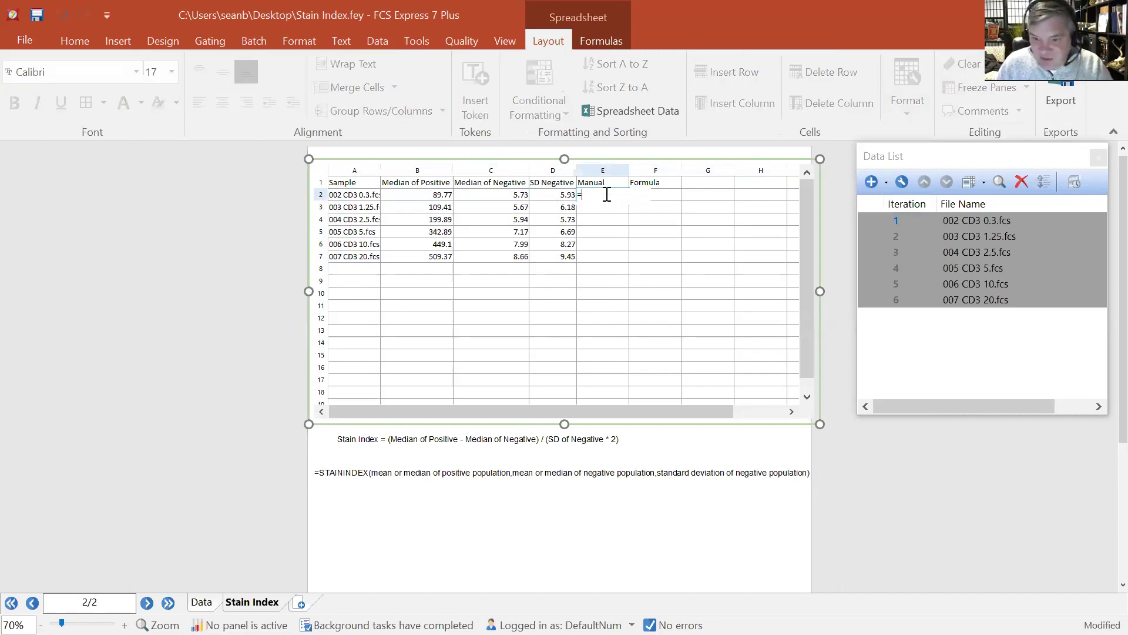
{"action": "type", "text": "("}
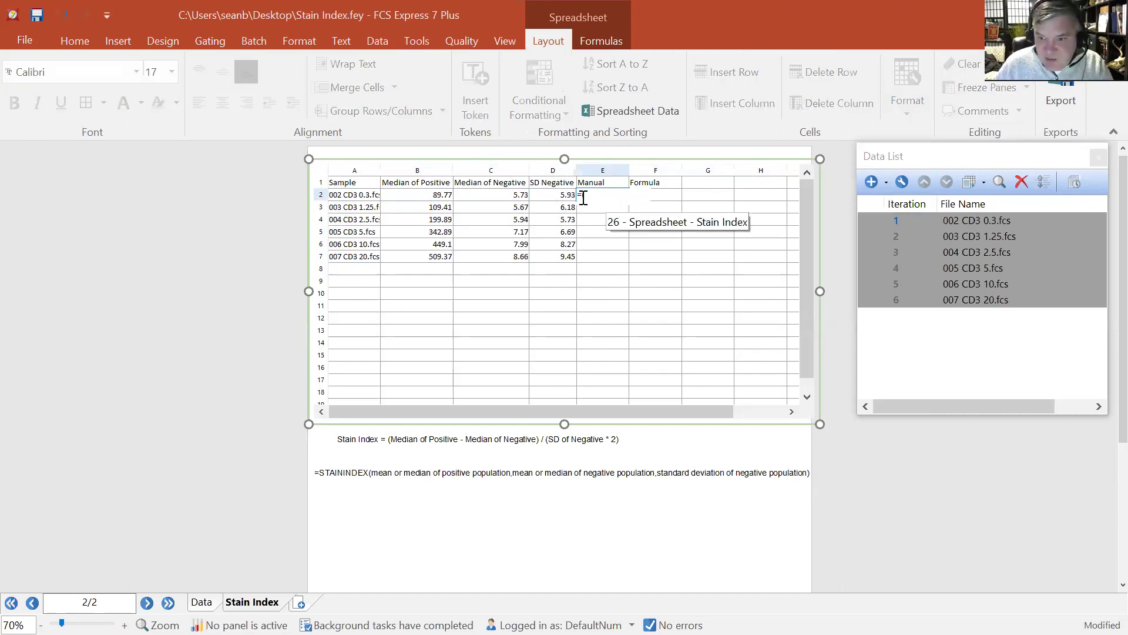
{"action": "left_click", "coordinate": [437, 196]}
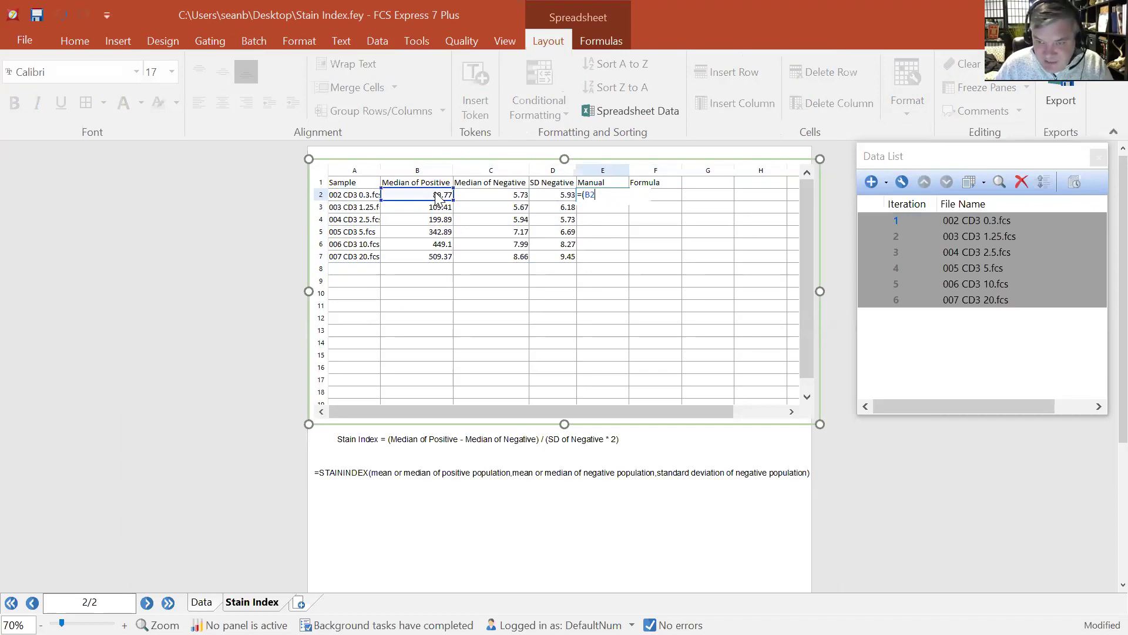
{"action": "left_click", "coordinate": [503, 198]}
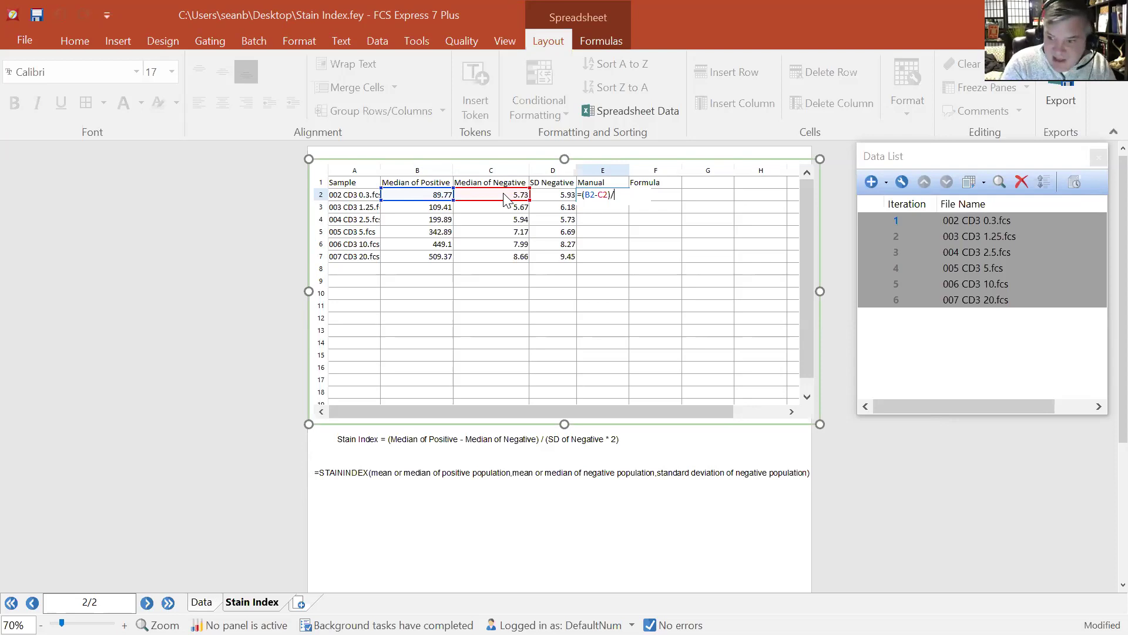
{"action": "left_click", "coordinate": [548, 198]}
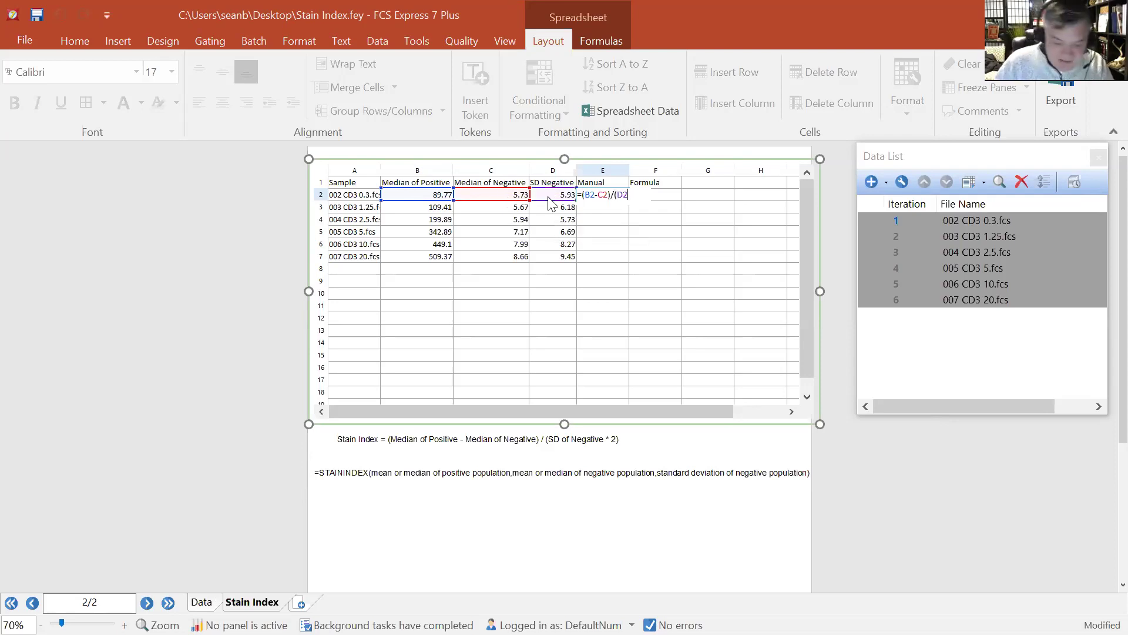
{"action": "type", "text": "*2)"}
{"action": "key", "text": "Return"}
{"action": "left_click", "coordinate": [593, 196]}
{"action": "left_click_drag", "start_coordinate": [626, 198], "coordinate": [622, 256]}
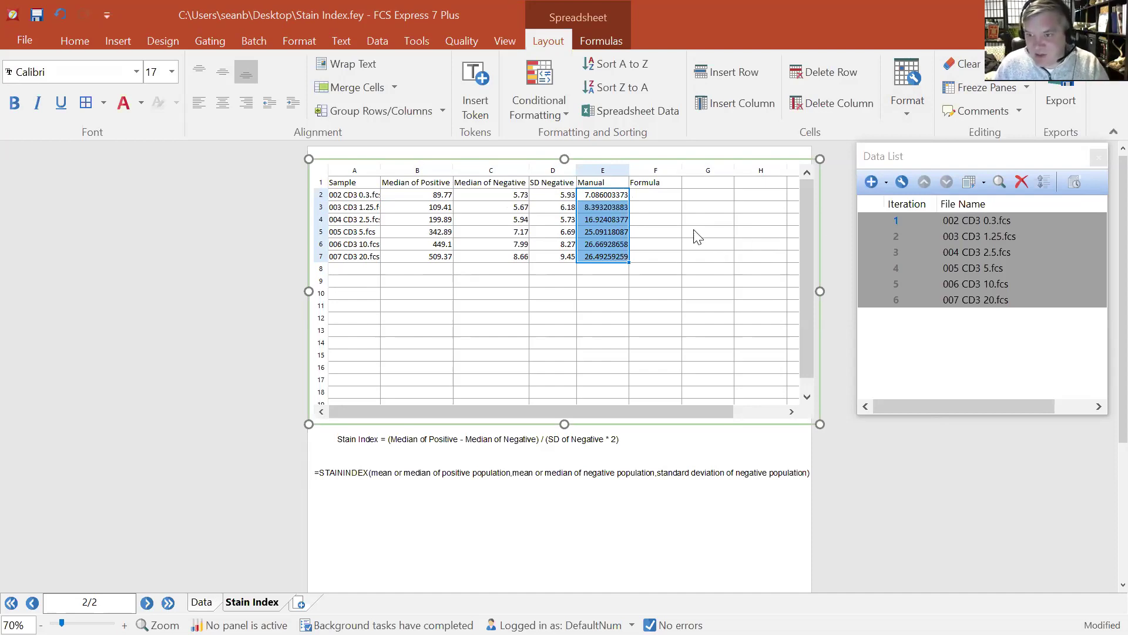
- Enter a stainindex formula in cell F2 of the Formula column, using B2, C2 and D2 as its arguments
{"action": "left_click", "coordinate": [654, 199]}
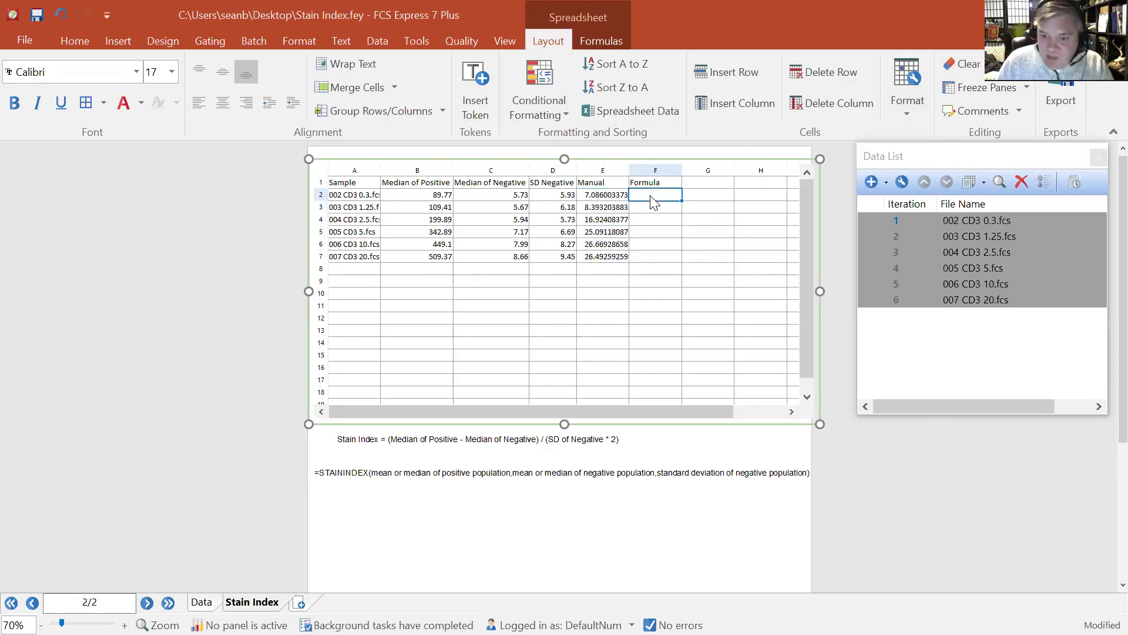
{"action": "type", "text": "="}
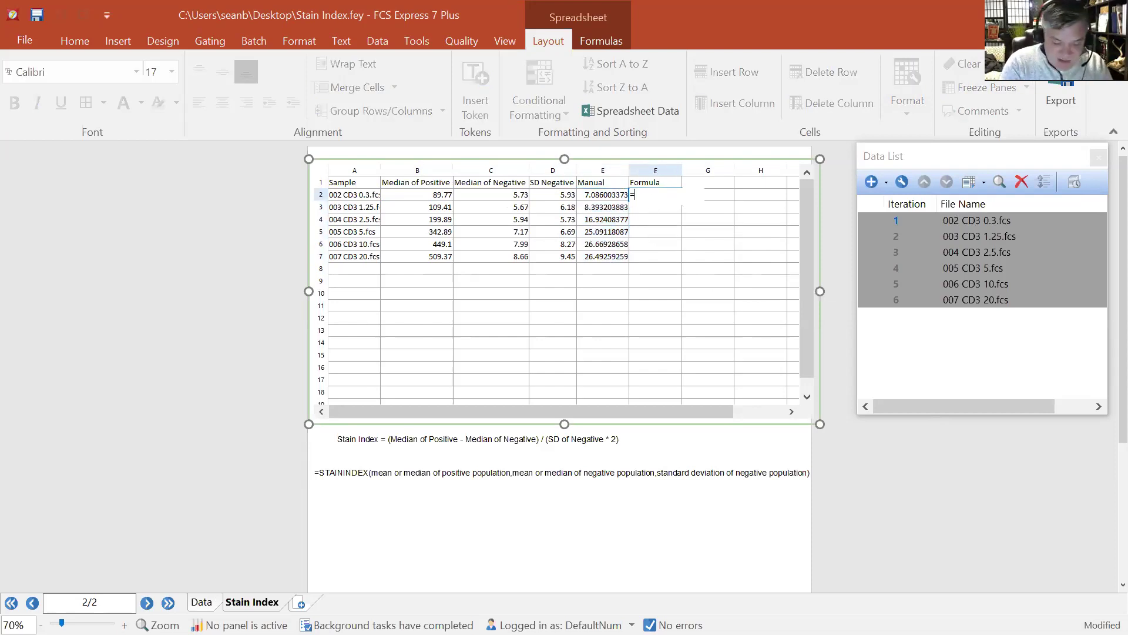
{"action": "type", "text": "stainindex("}
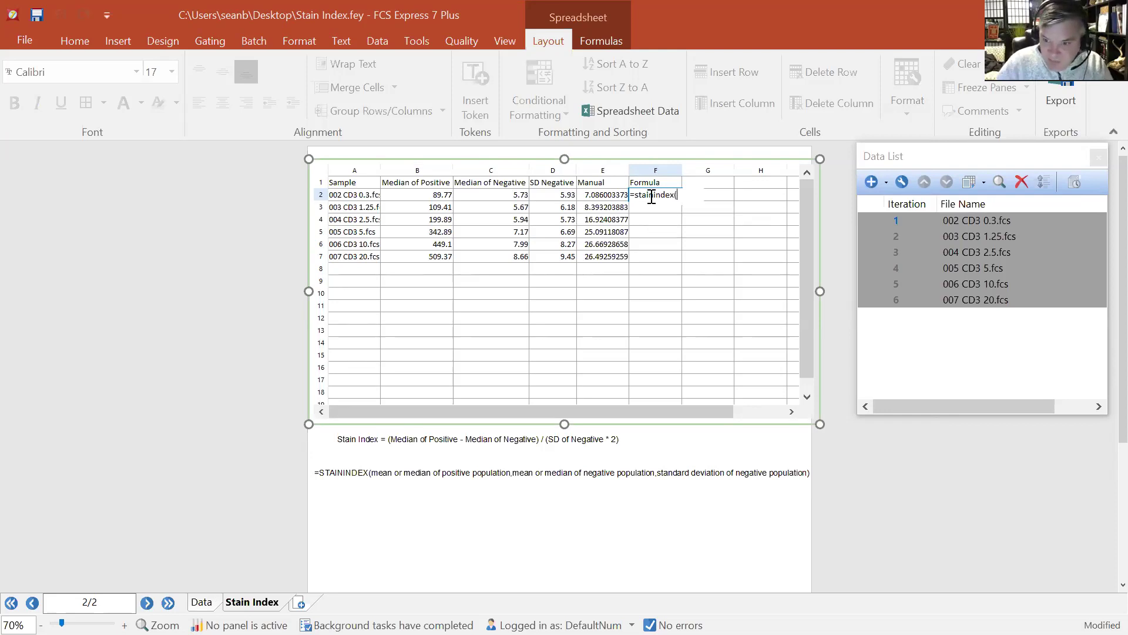
{"action": "left_click", "coordinate": [433, 197]}
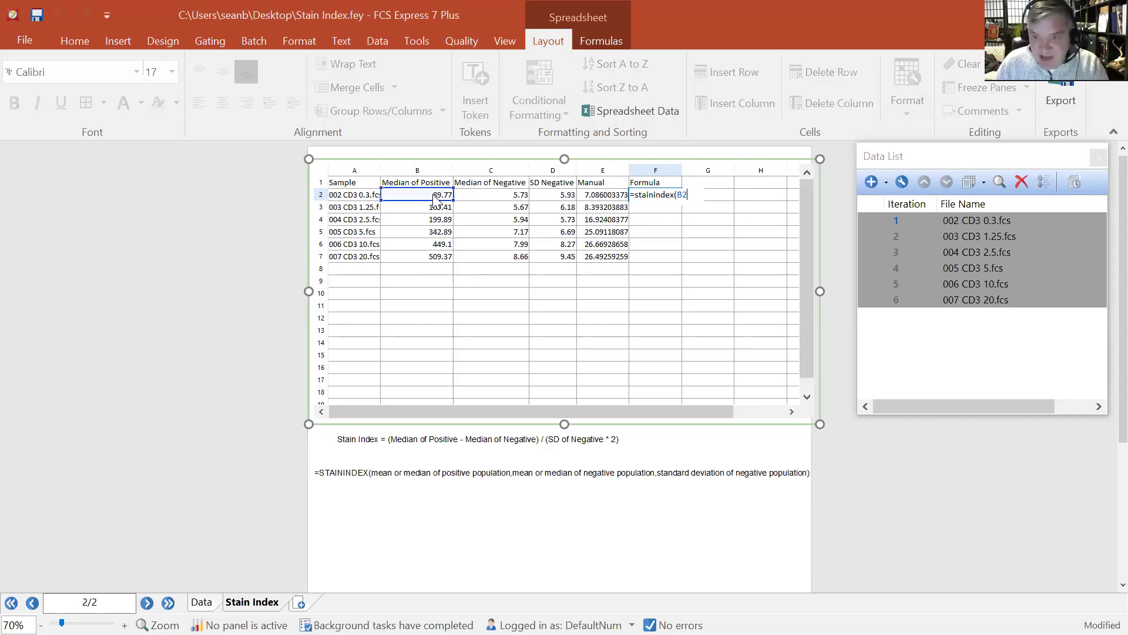
{"action": "type", "text": ","}
{"action": "left_click", "coordinate": [493, 196]}
{"action": "type", "text": ","}
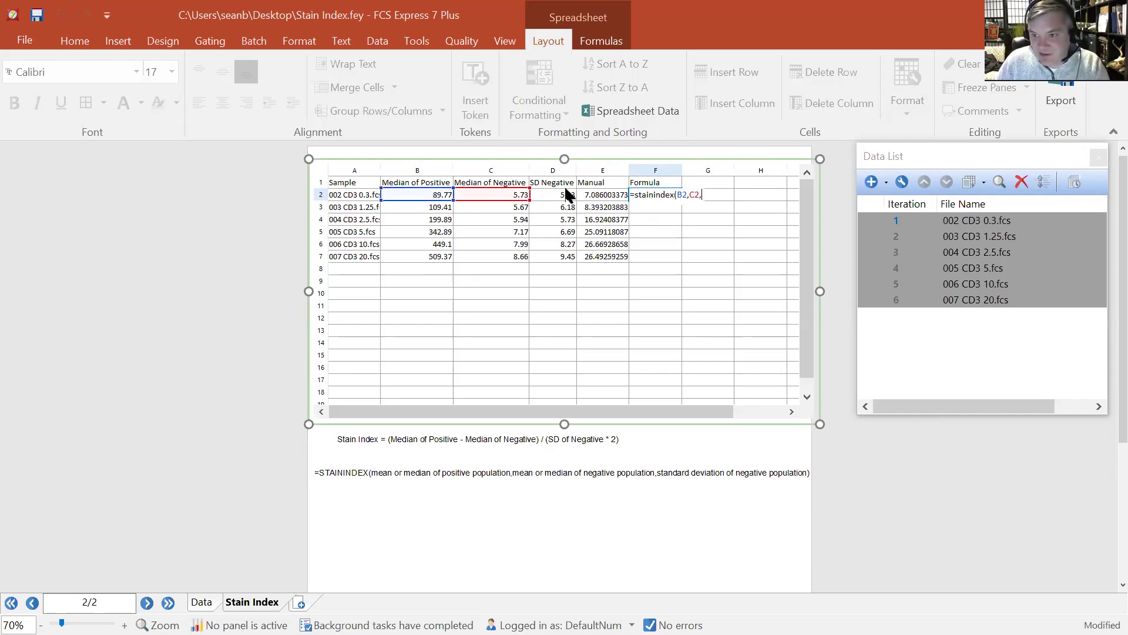
{"action": "left_click", "coordinate": [553, 198]}
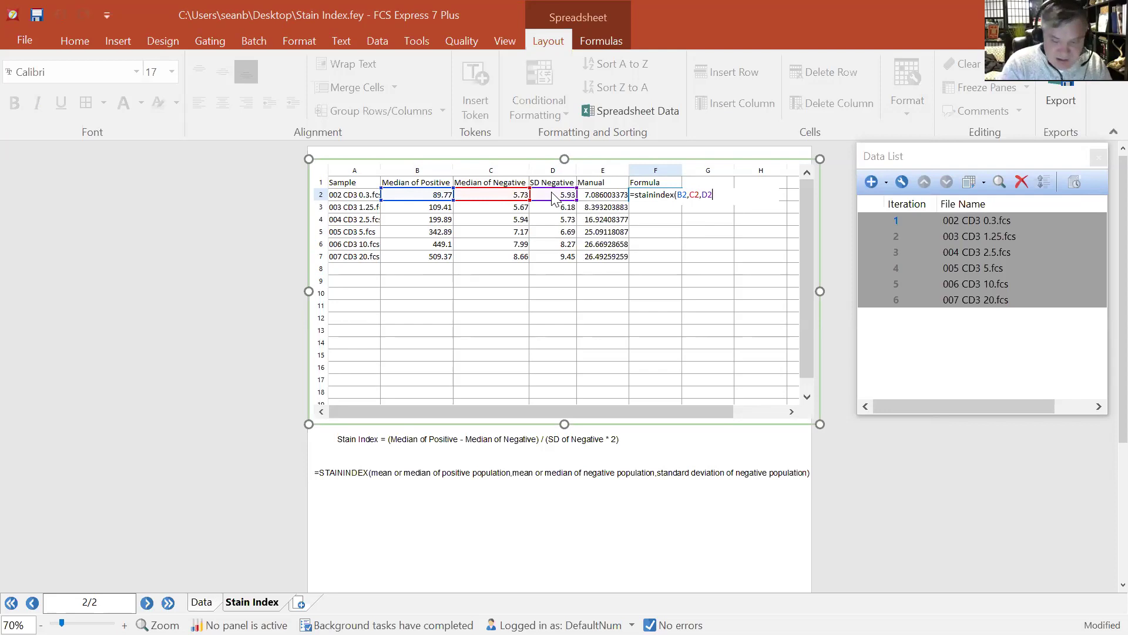
{"action": "key", "text": "Return"}
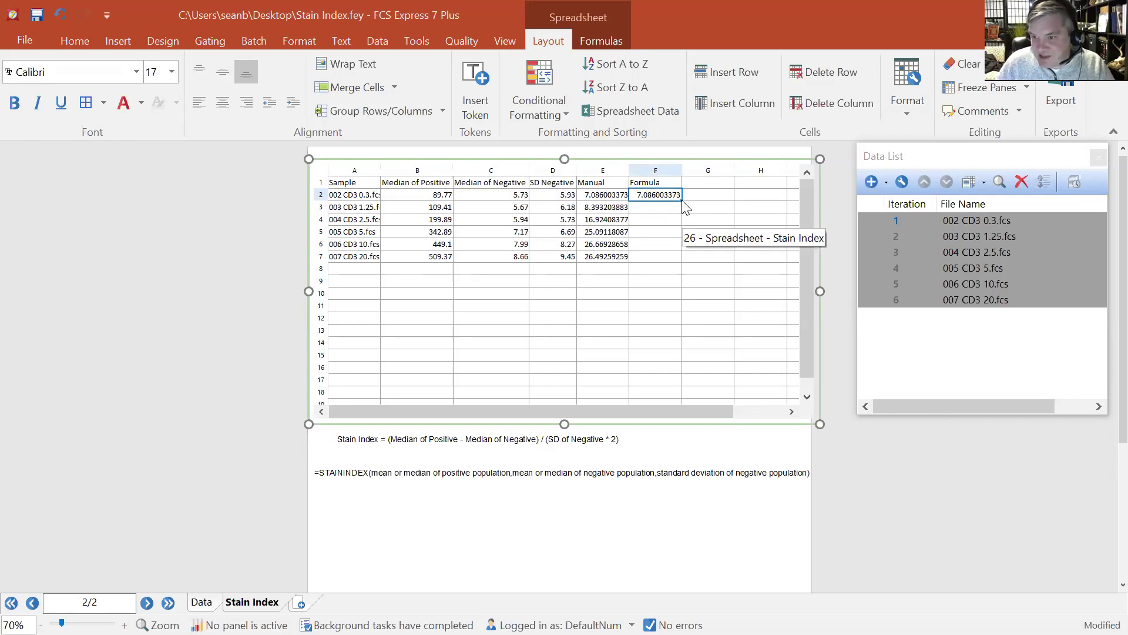
- Fill the stain index formula from F2 down through F7
{"action": "left_click_drag", "start_coordinate": [679, 205], "coordinate": [672, 234]}
{"action": "left_click", "coordinate": [677, 196]}
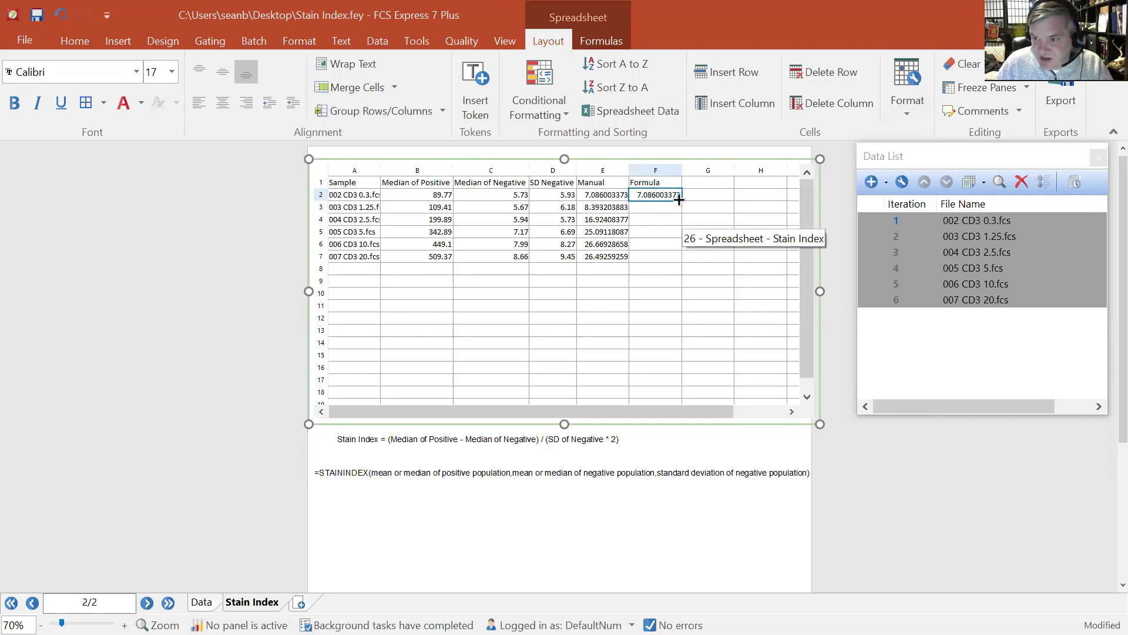
{"action": "left_click_drag", "start_coordinate": [679, 200], "coordinate": [679, 257]}
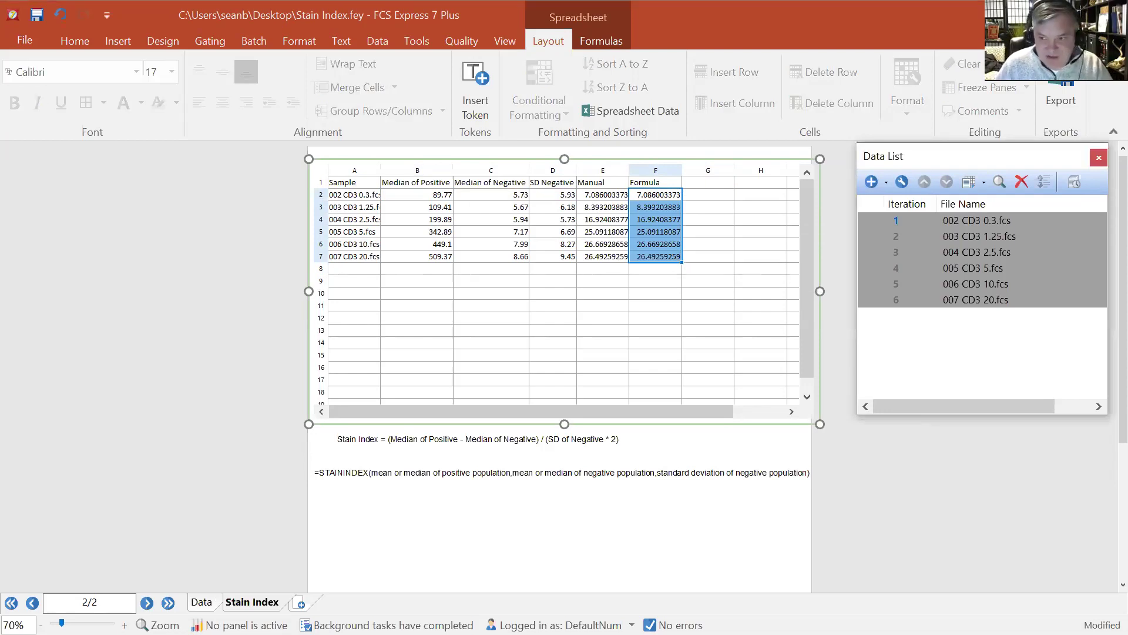
- Delete the two text boxes with the stain index formulas below the spreadsheet
{"action": "left_click", "coordinate": [409, 444]}
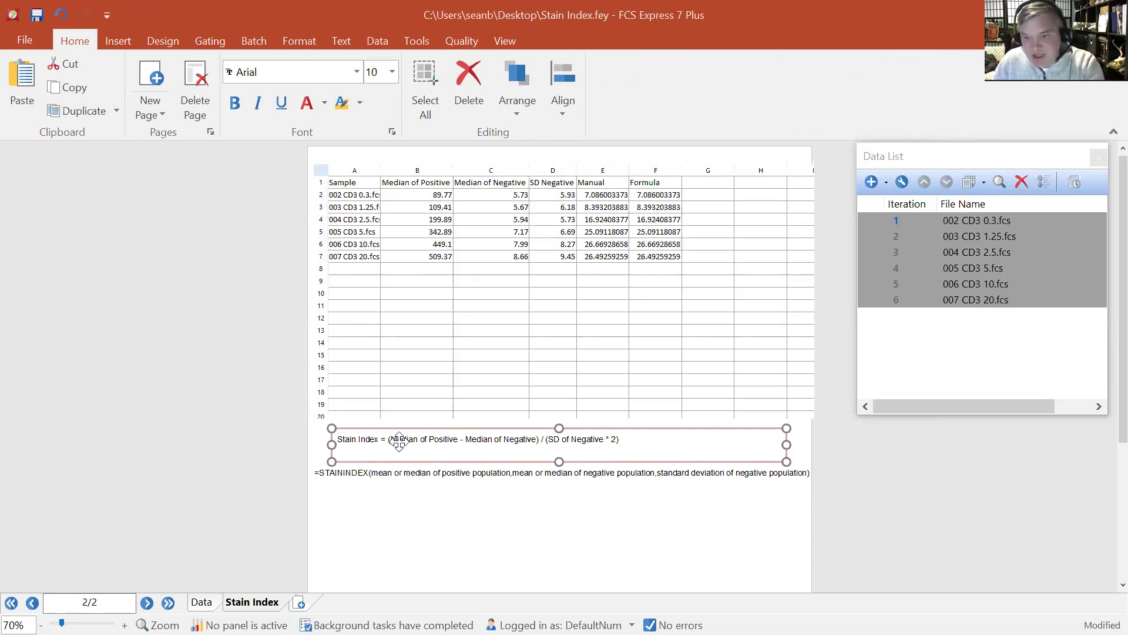
{"action": "key", "text": "Delete"}
{"action": "left_click", "coordinate": [397, 466]}
{"action": "key", "text": "Delete"}
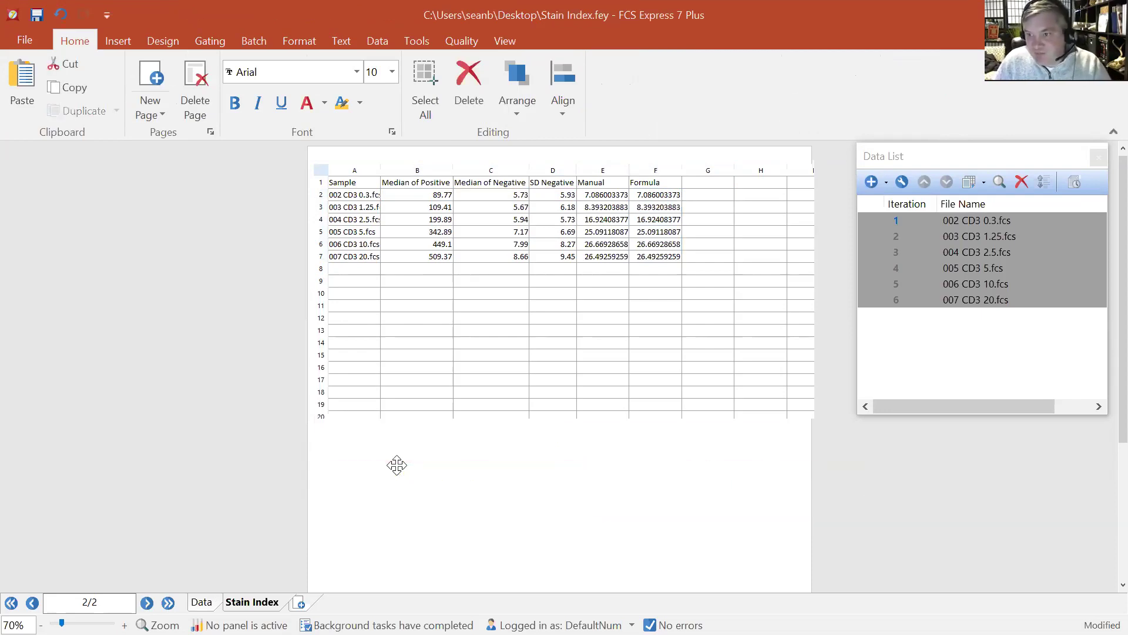
- Add a Concentration header in G1, with 0.3 in G2 and 1.25 in G3
{"action": "left_click", "coordinate": [703, 189]}
{"action": "left_click", "coordinate": [694, 183]}
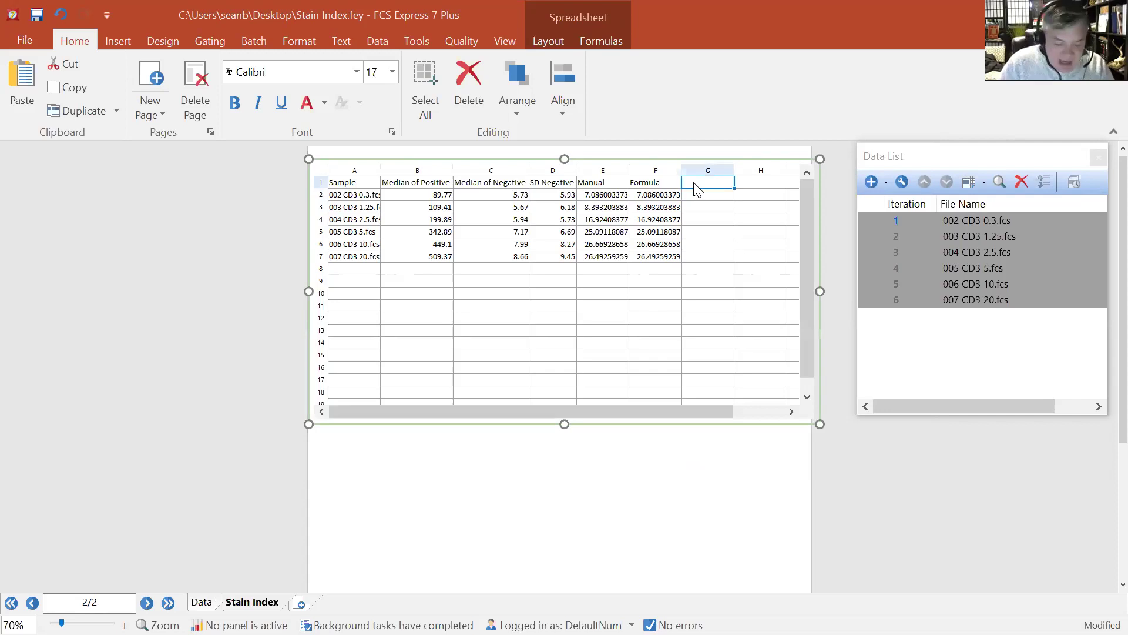
{"action": "type", "text": "Concentration"}
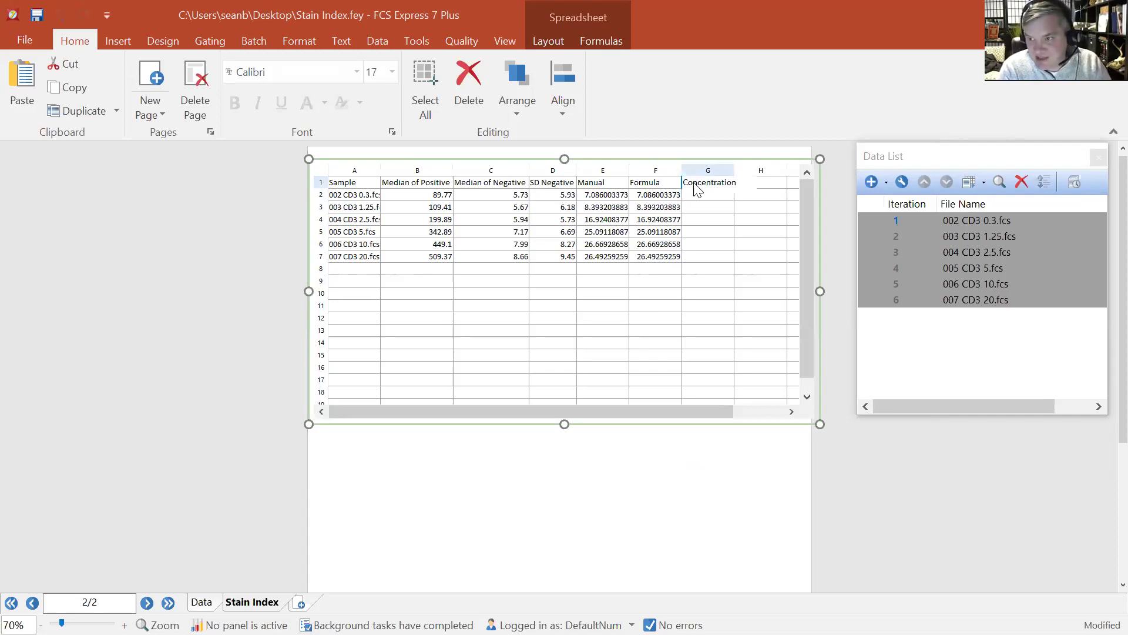
{"action": "key", "text": "Return"}
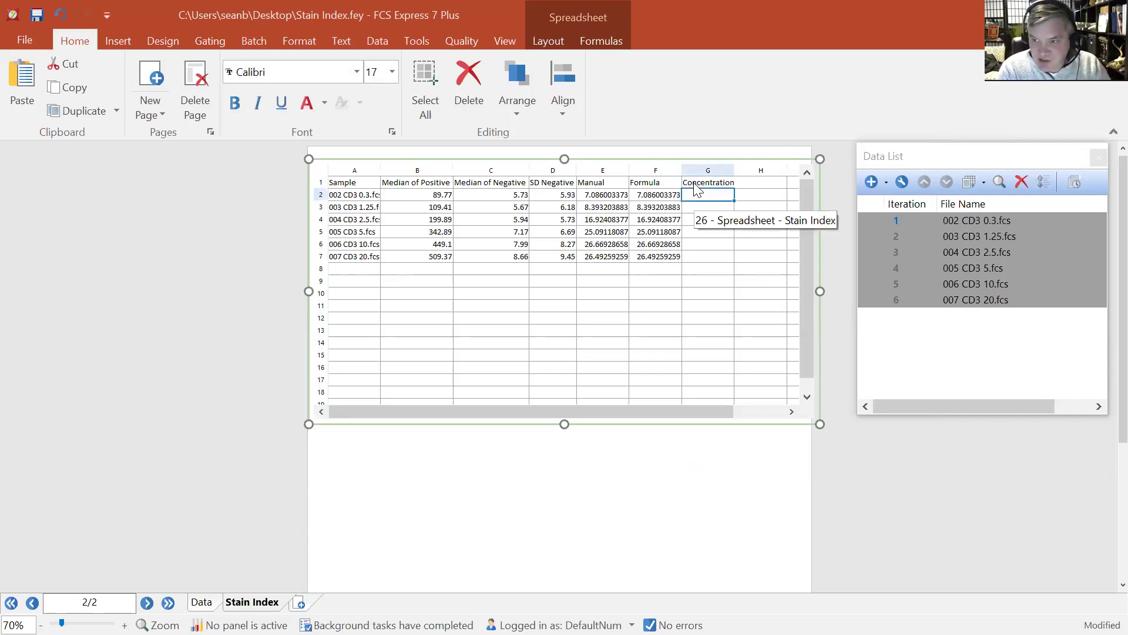
{"action": "type", "text": ".3"}
{"action": "key", "text": "Return"}
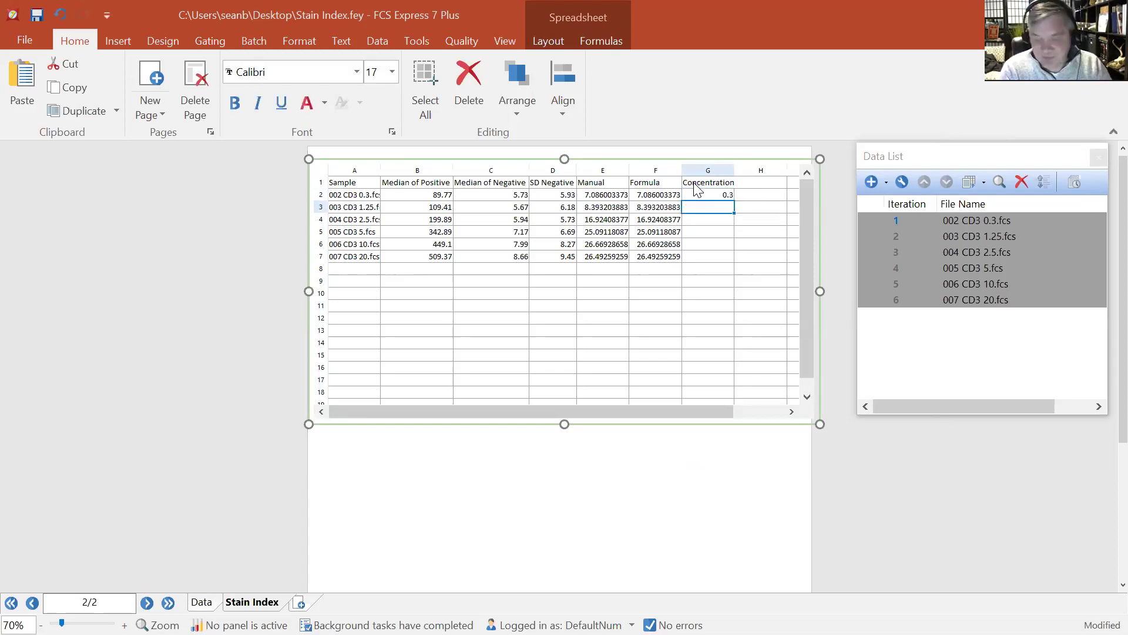
{"action": "type", "text": "1.25"}
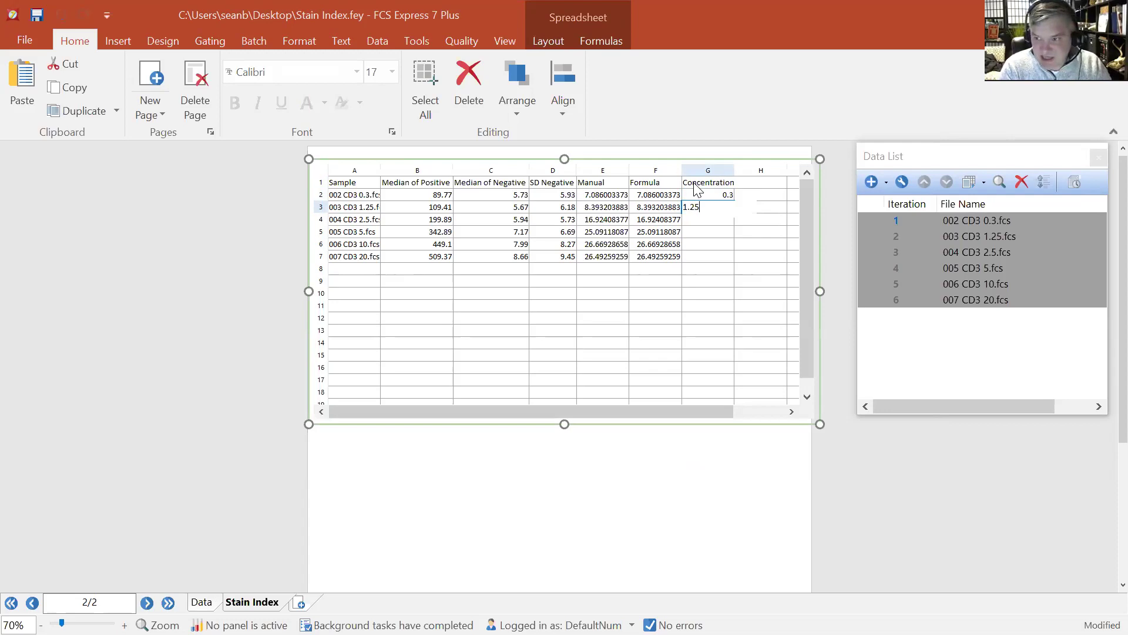
{"action": "key", "text": "Return"}
- Fill G4 through G7 with the doubling formula =G3*2, and shrink the spreadsheet object to show about ten rows
{"action": "type", "text": "="}
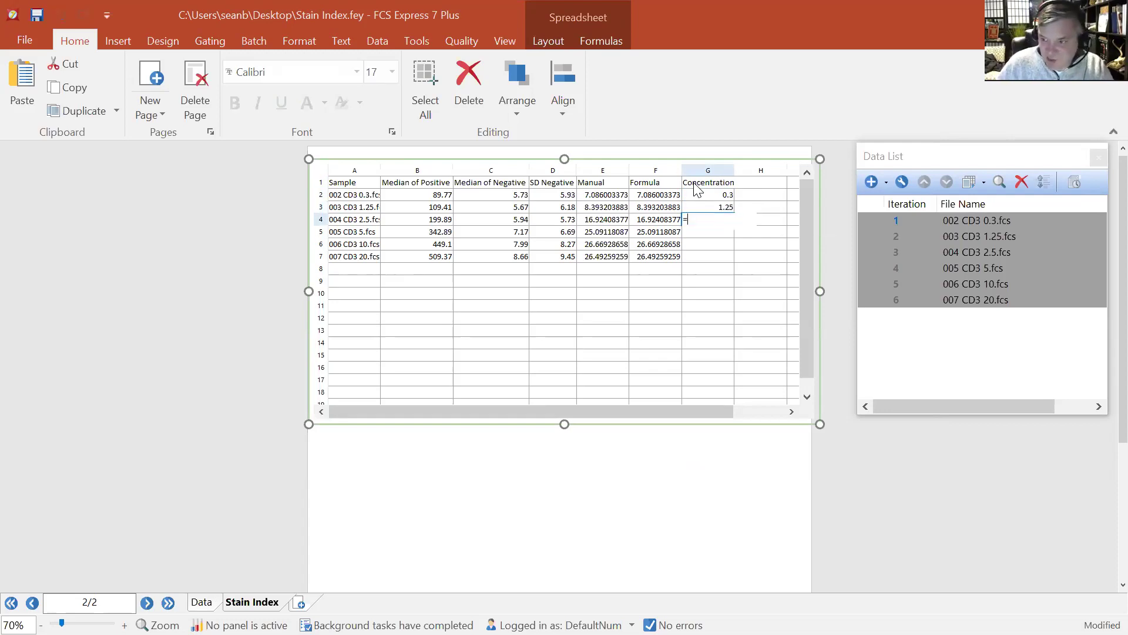
{"action": "left_click", "coordinate": [714, 209]}
{"action": "type", "text": "*"}
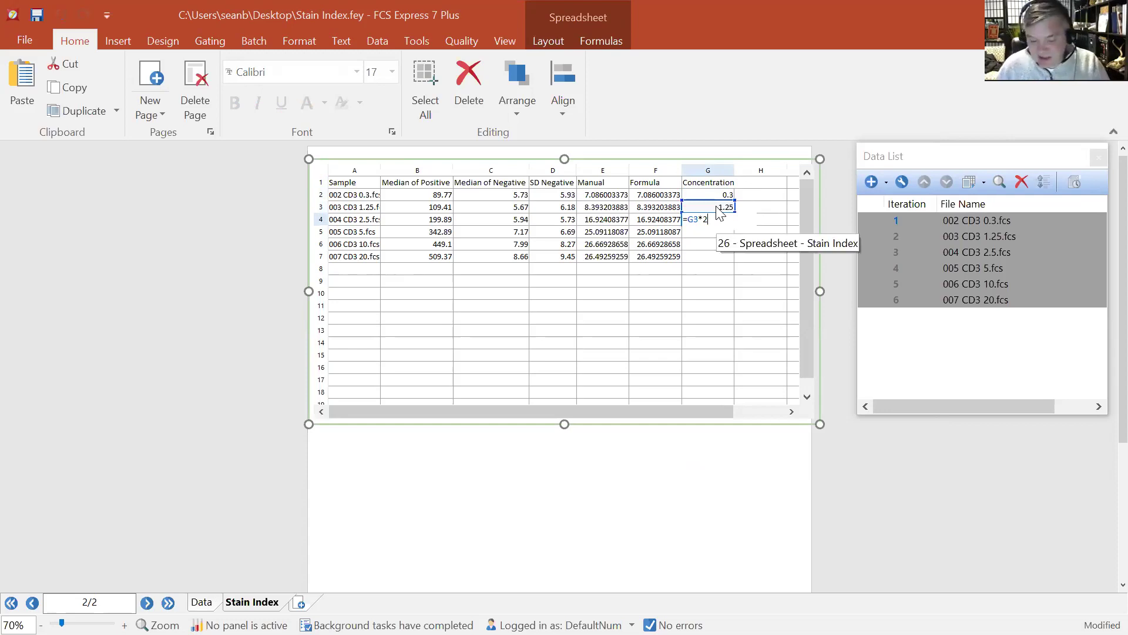
{"action": "left_click", "coordinate": [724, 225]}
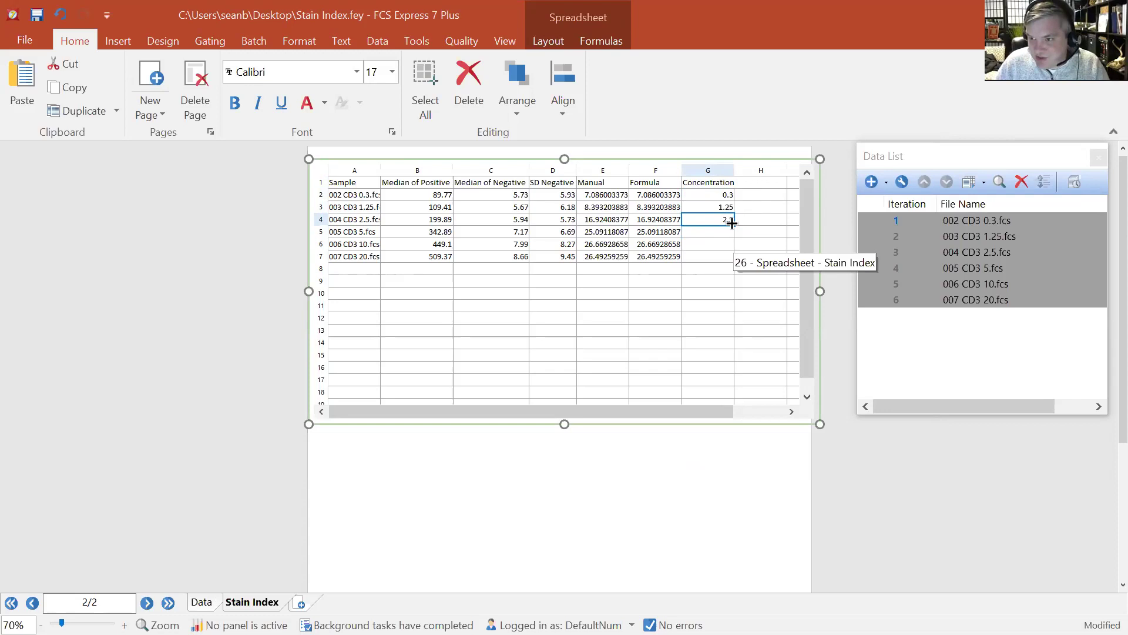
{"action": "left_click_drag", "start_coordinate": [732, 222], "coordinate": [727, 248]}
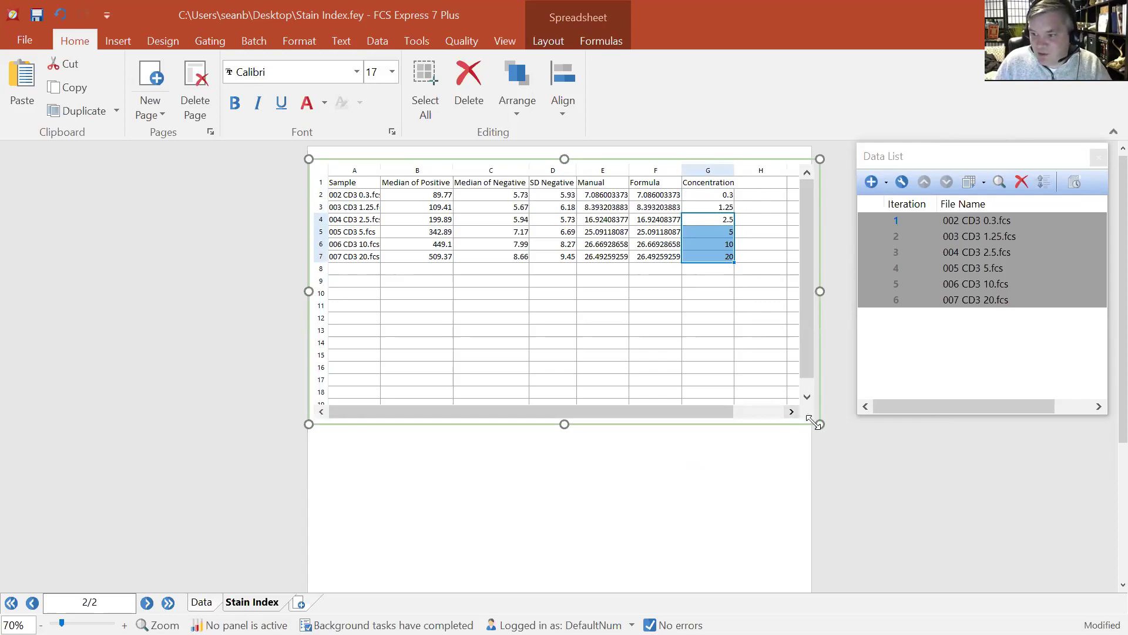
{"action": "left_click_drag", "start_coordinate": [820, 423], "coordinate": [795, 307]}
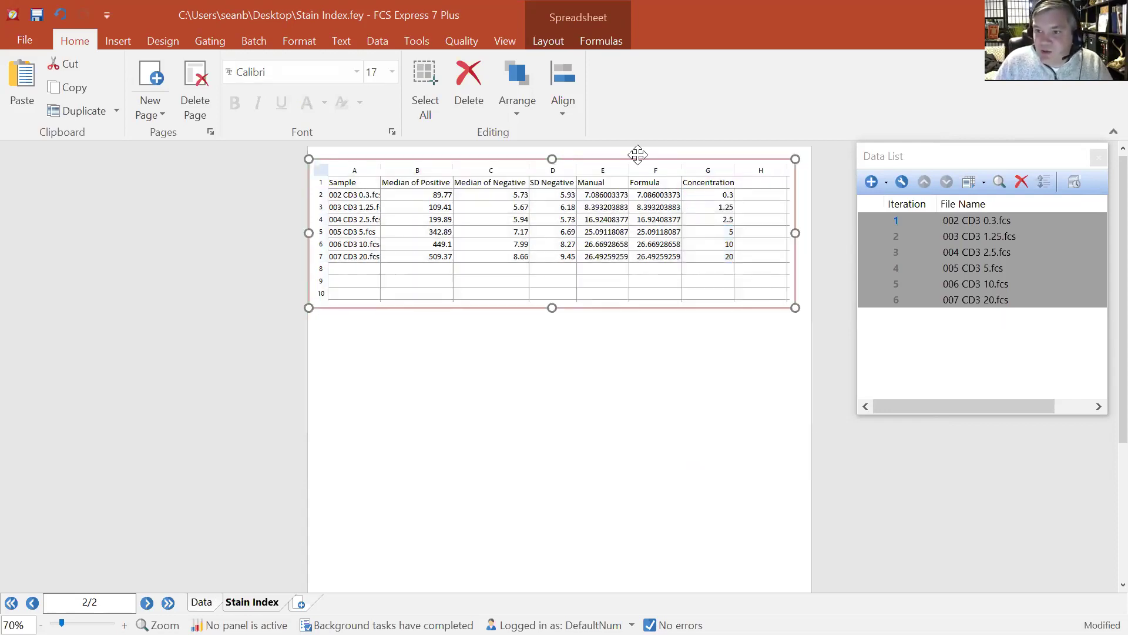
- Insert a scatter with regression chart below the Stain Index spreadsheet, nearly as wide as the page, and close the Data List
{"action": "left_click", "coordinate": [119, 42]}
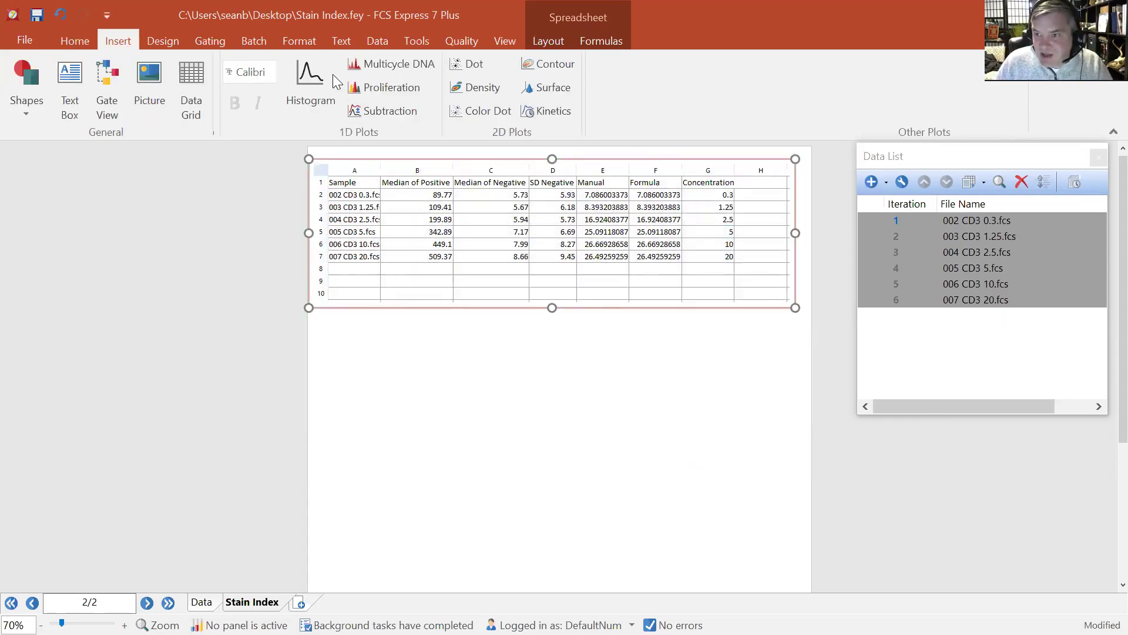
{"action": "left_click", "coordinate": [748, 107]}
{"action": "left_click", "coordinate": [318, 322]}
{"action": "left_click_drag", "start_coordinate": [701, 510], "coordinate": [776, 529]}
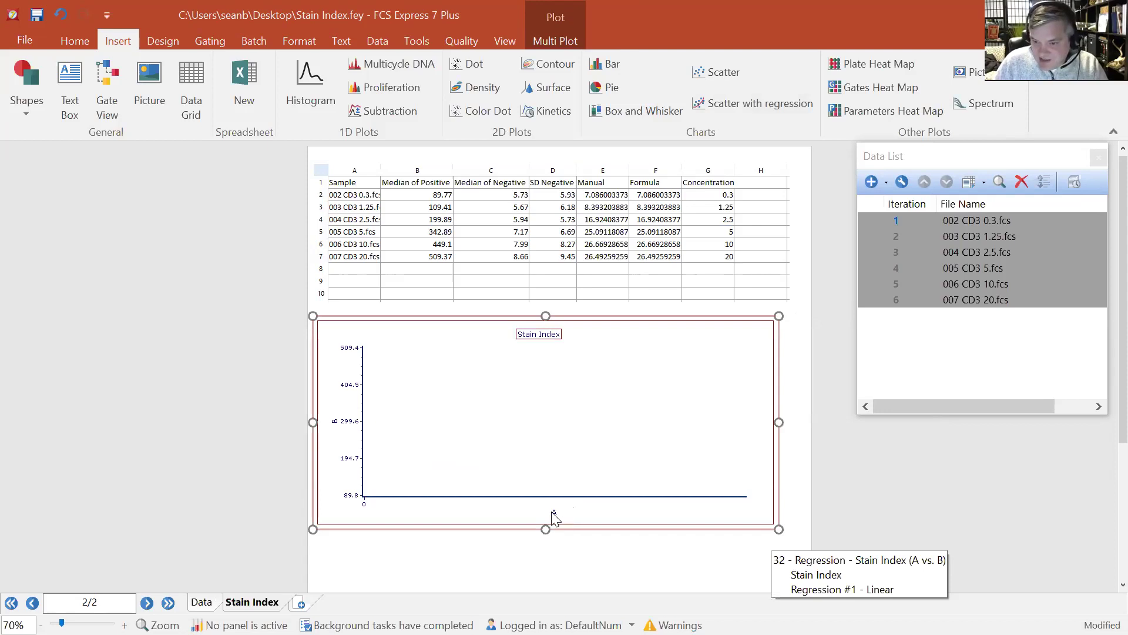
{"action": "left_click", "coordinate": [555, 516]}
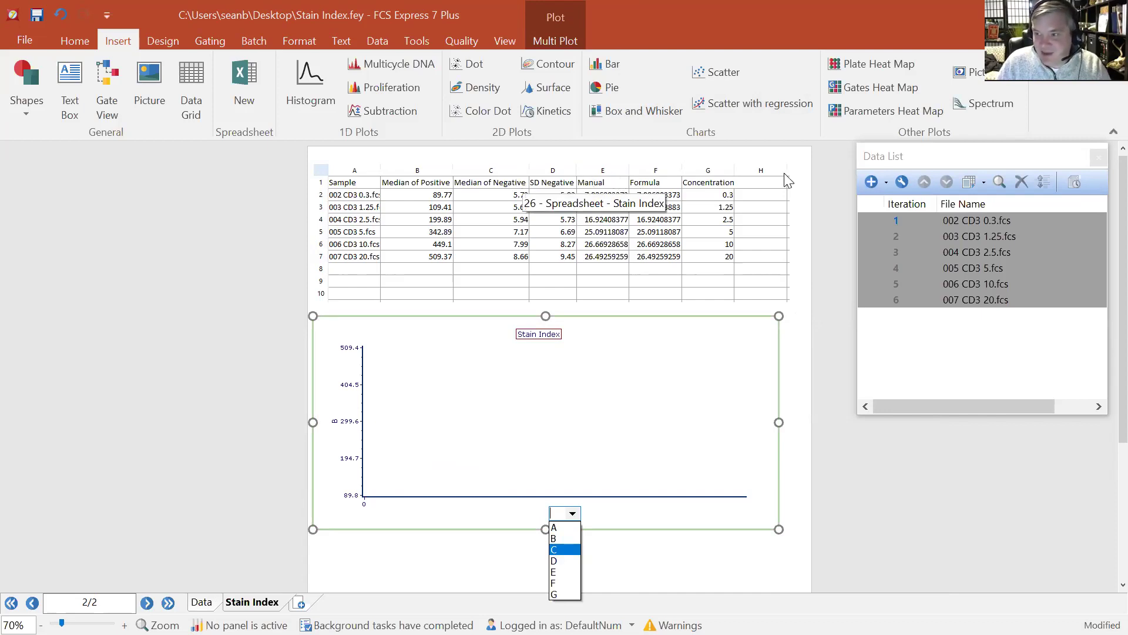
{"action": "left_click", "coordinate": [1097, 160]}
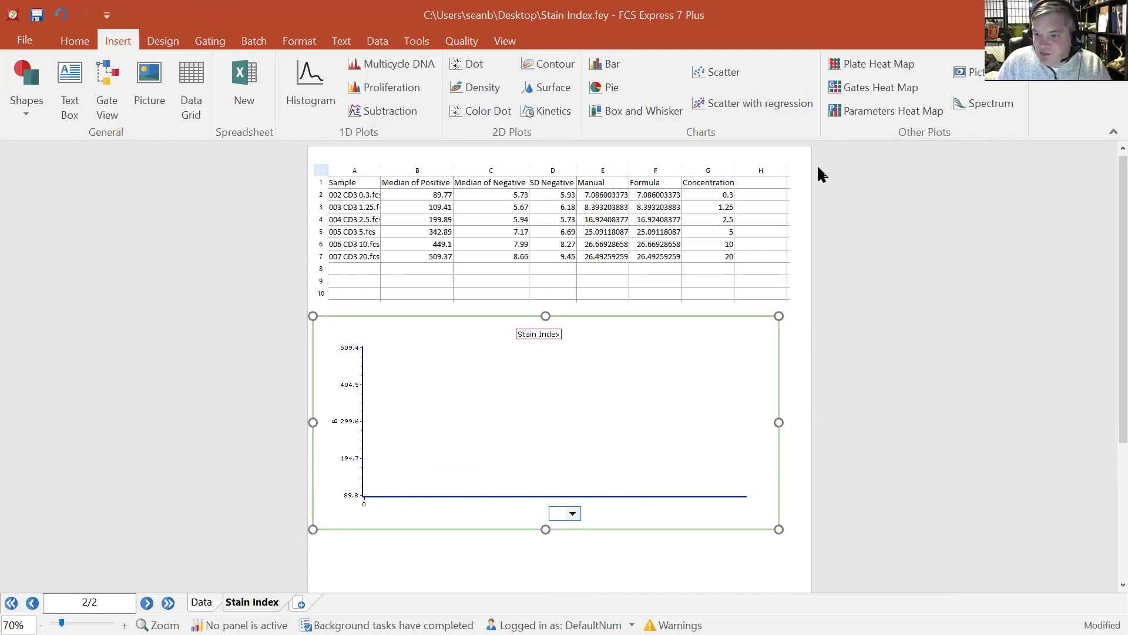
- In the spreadsheet's data format options, enable using the values in the first row as labels
{"action": "right_click", "coordinate": [688, 213]}
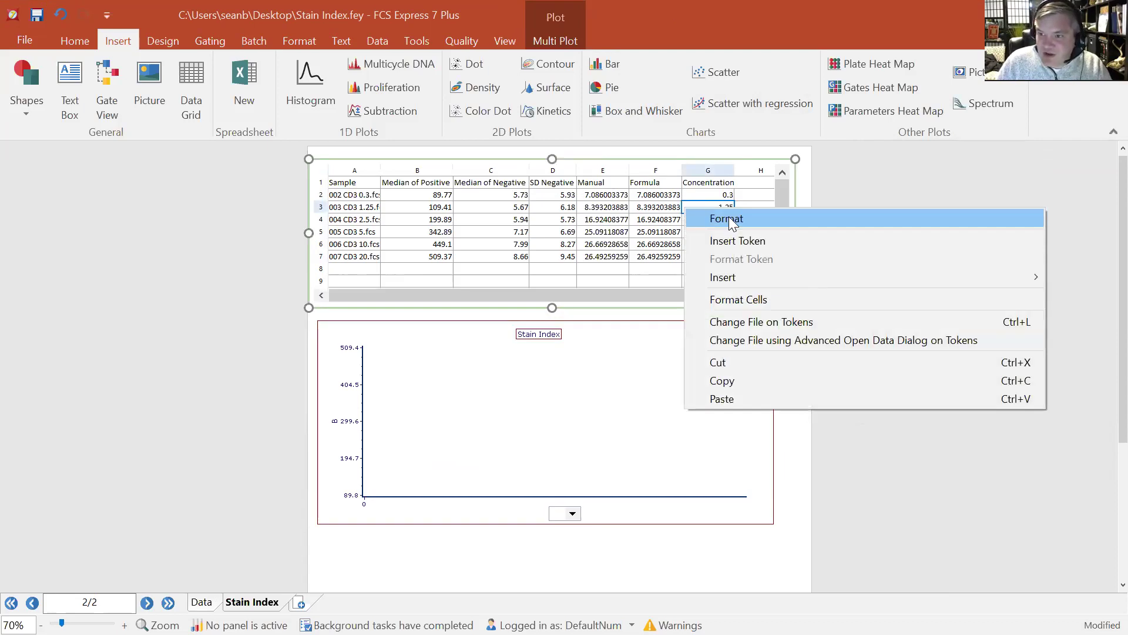
{"action": "left_click", "coordinate": [727, 219]}
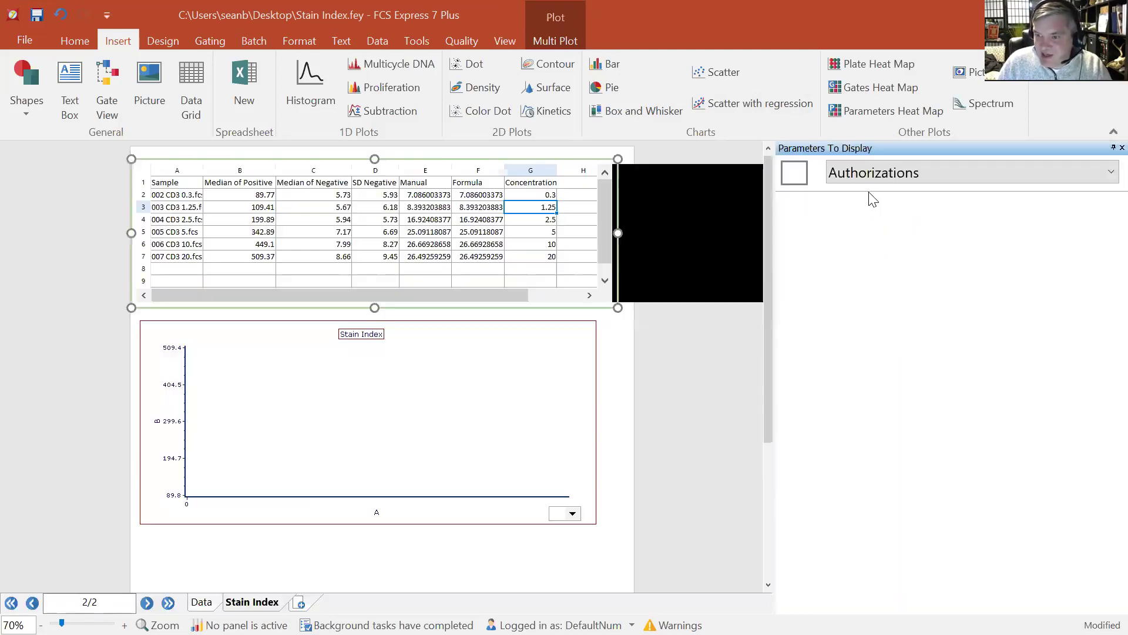
{"action": "left_click", "coordinate": [872, 172]}
{"action": "left_click", "coordinate": [846, 192]}
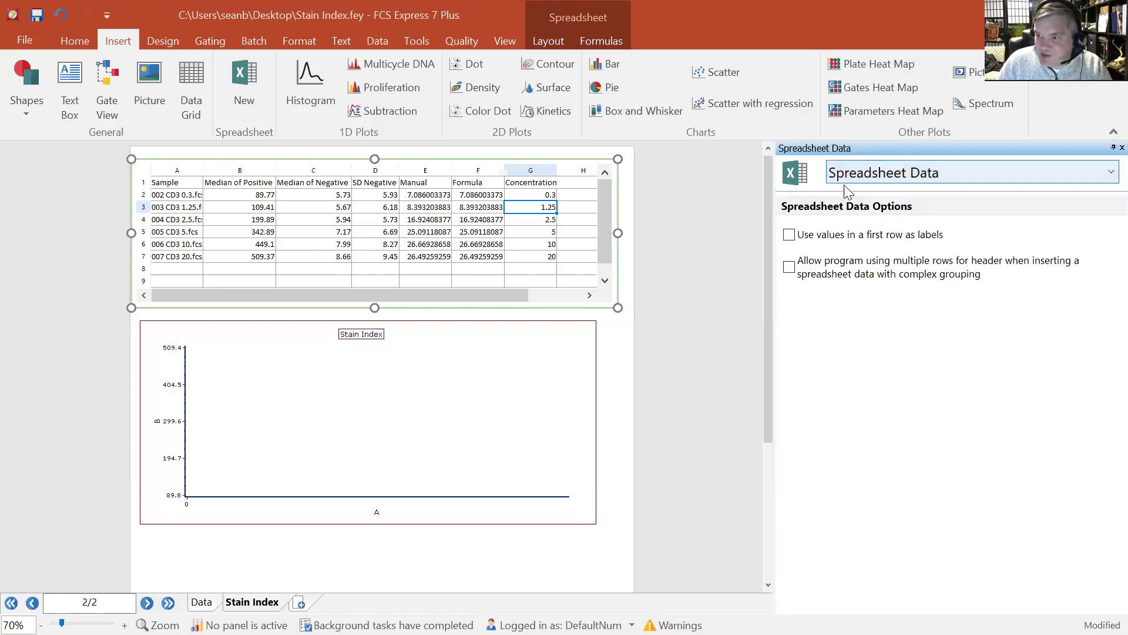
{"action": "left_click", "coordinate": [789, 235]}
{"action": "left_click", "coordinate": [789, 234]}
{"action": "left_click", "coordinate": [790, 234]}
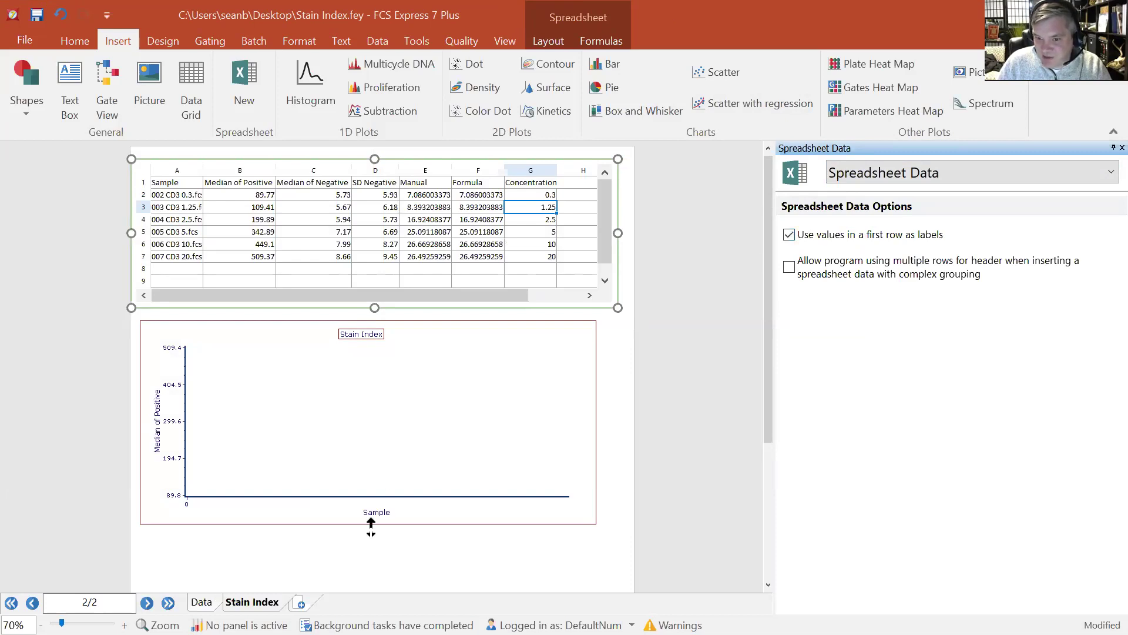
- Set the regression plot's X axis to Concentration and its Y axis to Manual
{"action": "double_click", "coordinate": [381, 514]}
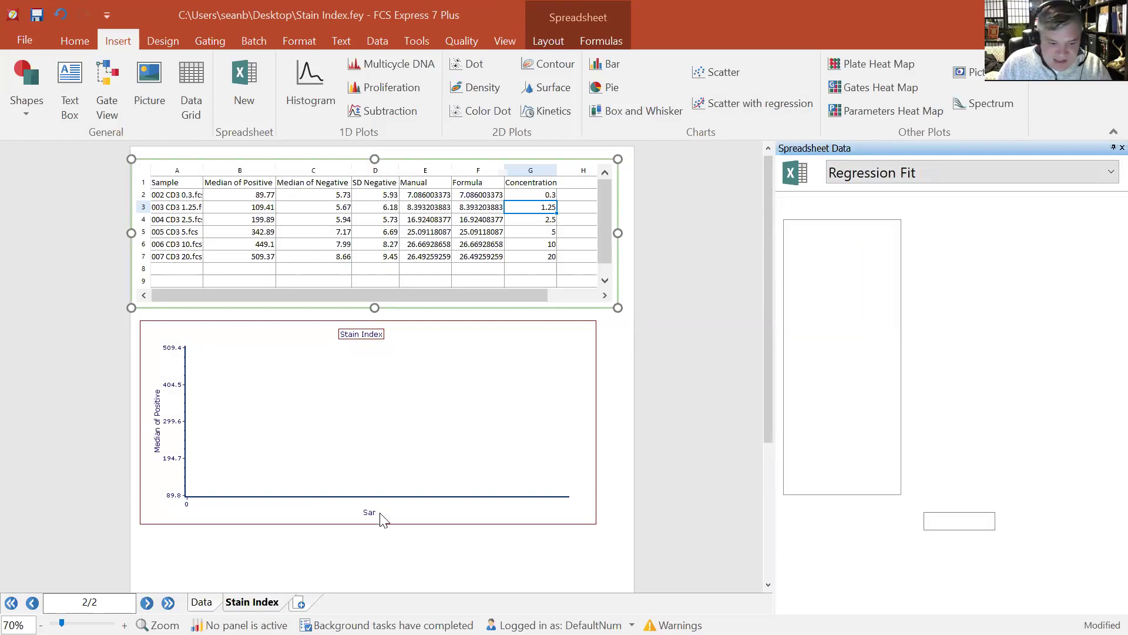
{"action": "left_click", "coordinate": [392, 596]}
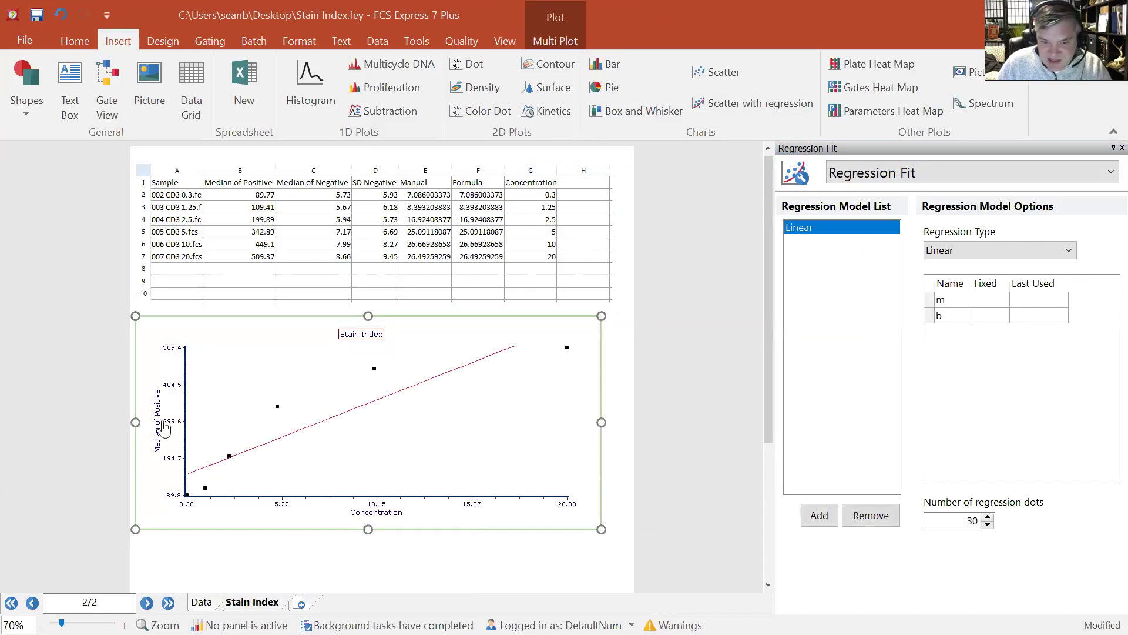
{"action": "double_click", "coordinate": [157, 423]}
{"action": "left_click", "coordinate": [171, 491]}
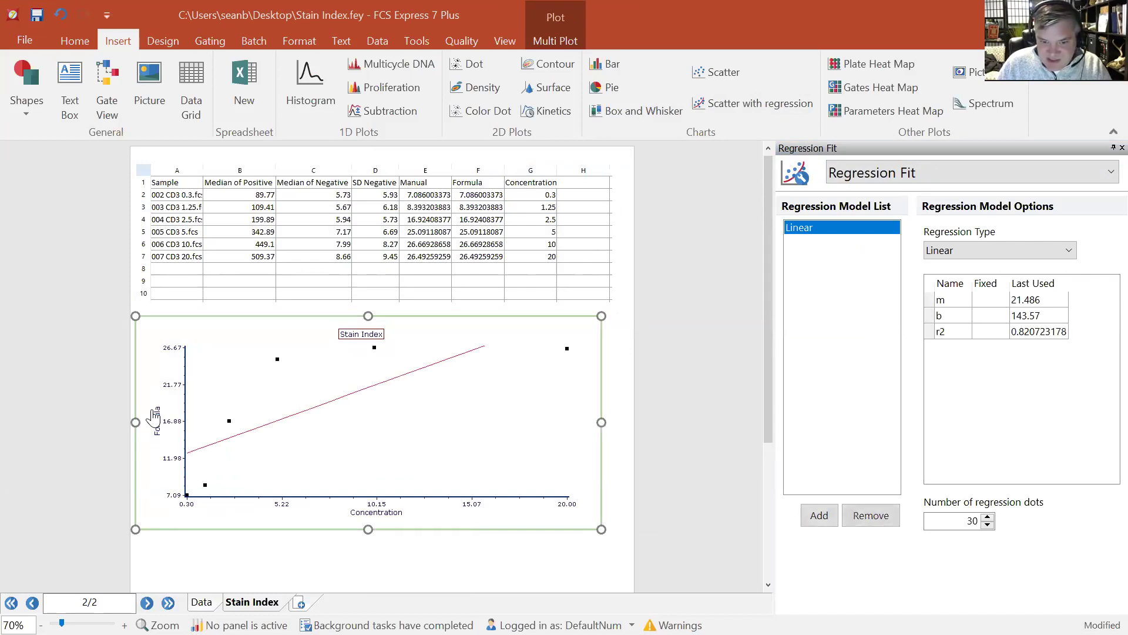
{"action": "double_click", "coordinate": [156, 416]}
{"action": "left_click", "coordinate": [173, 475]}
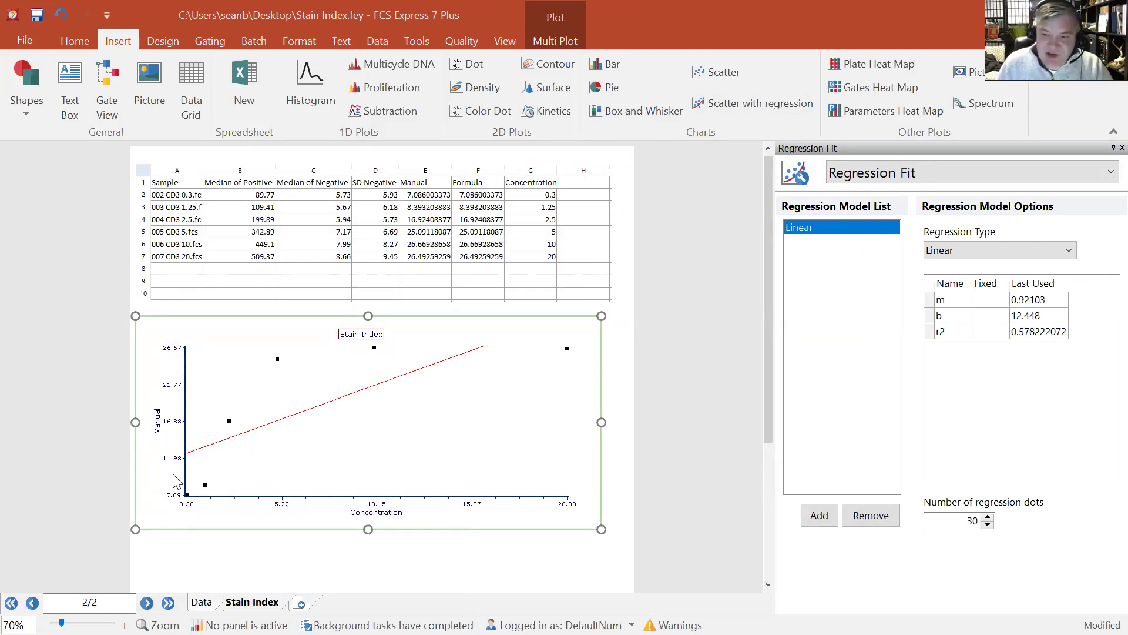
- Change the plot's regression type to MichMenten
{"action": "left_click", "coordinate": [564, 316]}
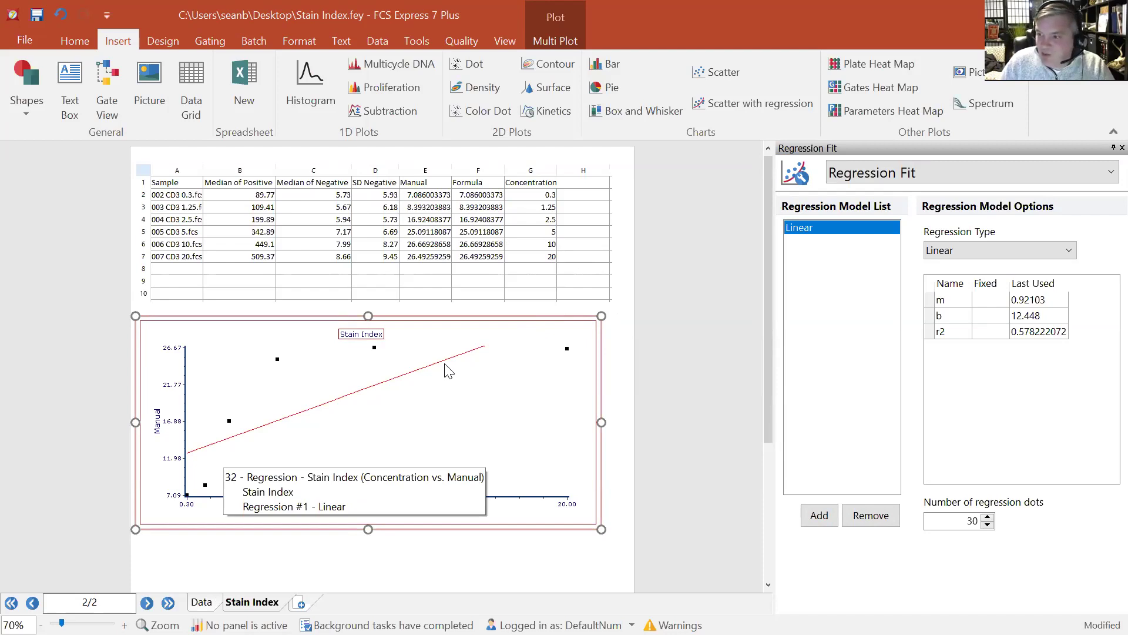
{"action": "left_click", "coordinate": [957, 257]}
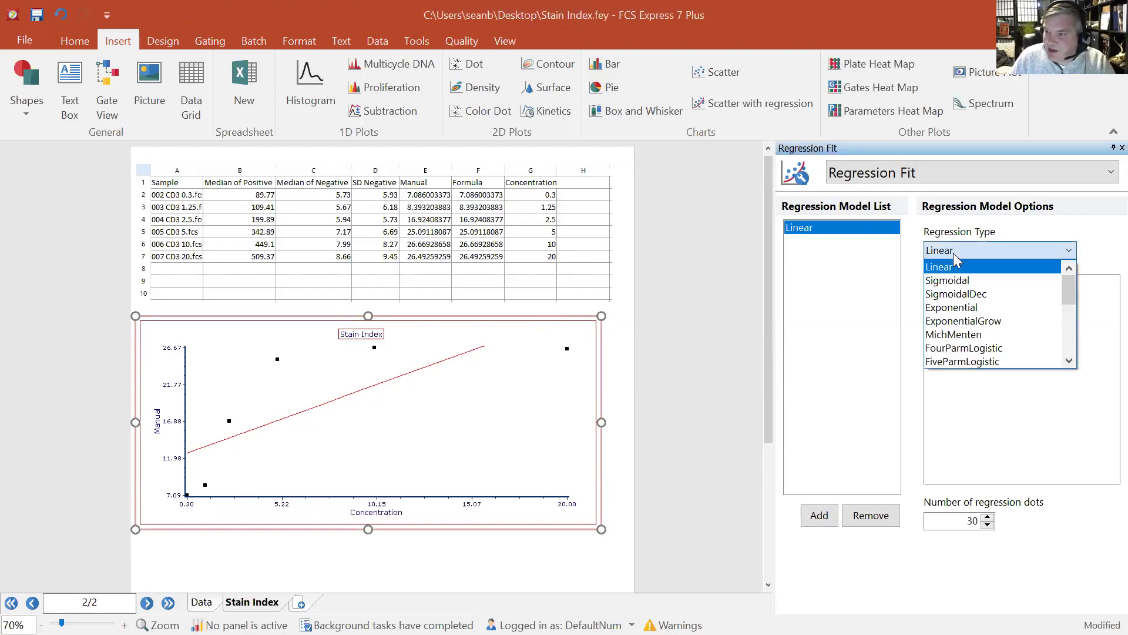
{"action": "left_click", "coordinate": [980, 334]}
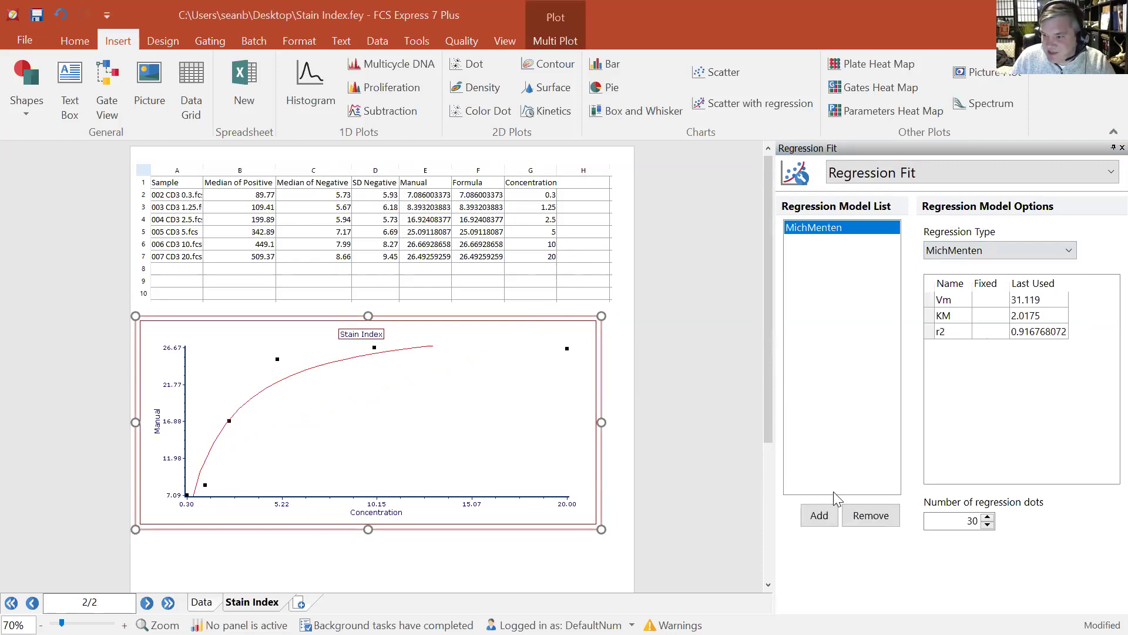
- Add a second regression model, try the FourParmLogistic and FiveParmLogLogistic types on it, and remove that model
{"action": "left_click", "coordinate": [824, 517]}
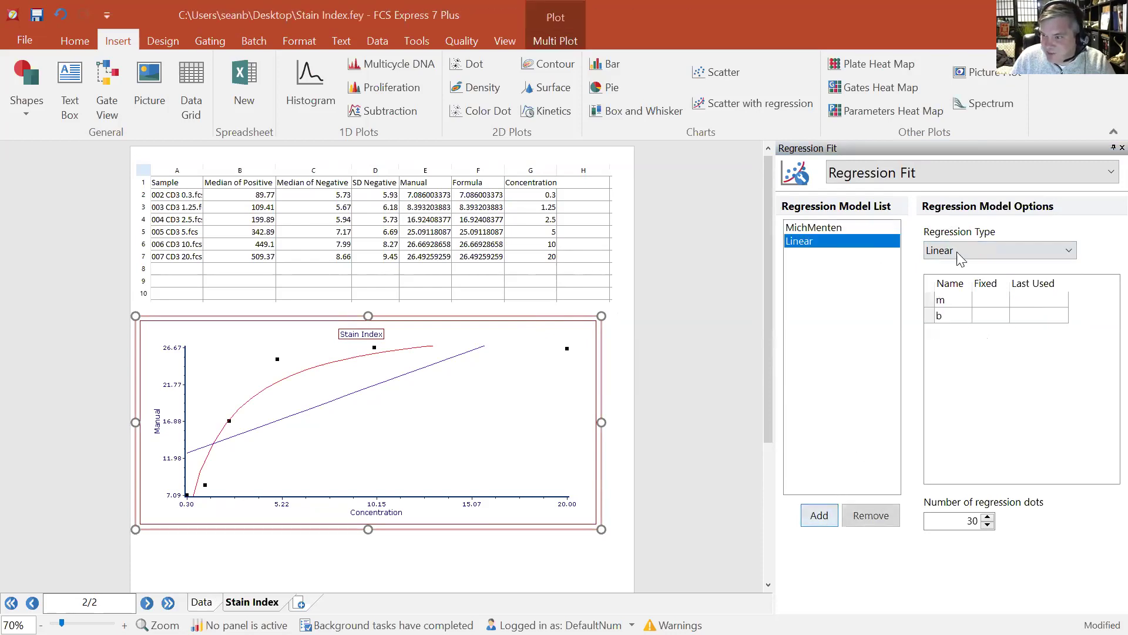
{"action": "left_click", "coordinate": [985, 252]}
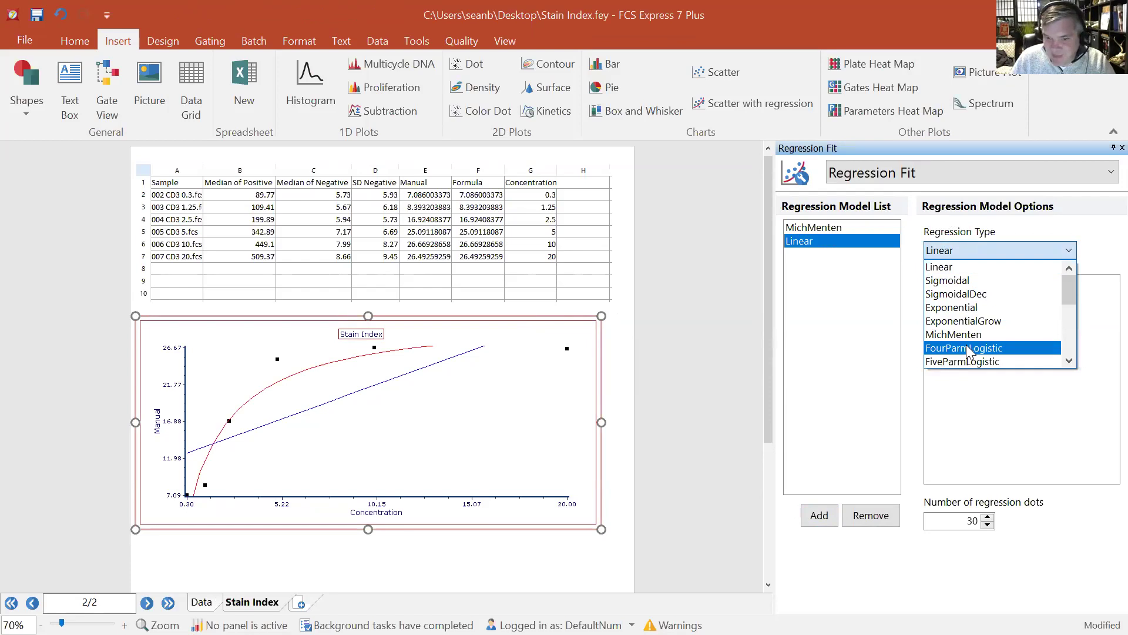
{"action": "left_click", "coordinate": [969, 348]}
{"action": "left_click", "coordinate": [952, 254]}
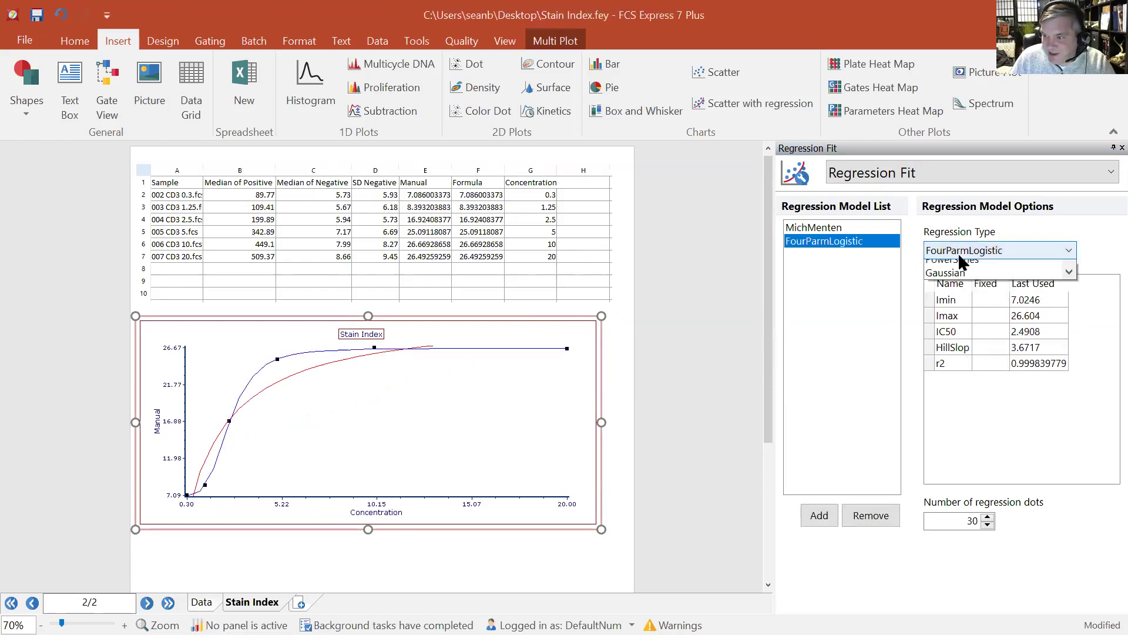
{"action": "left_click", "coordinate": [967, 308]}
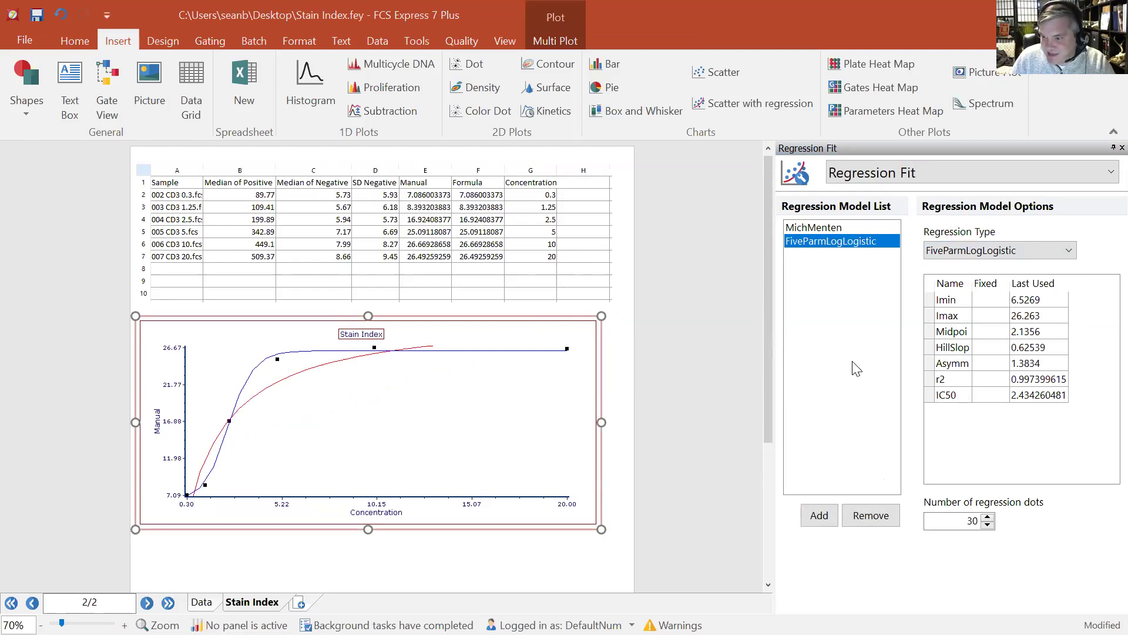
{"action": "left_click", "coordinate": [858, 423]}
{"action": "left_click", "coordinate": [871, 516]}
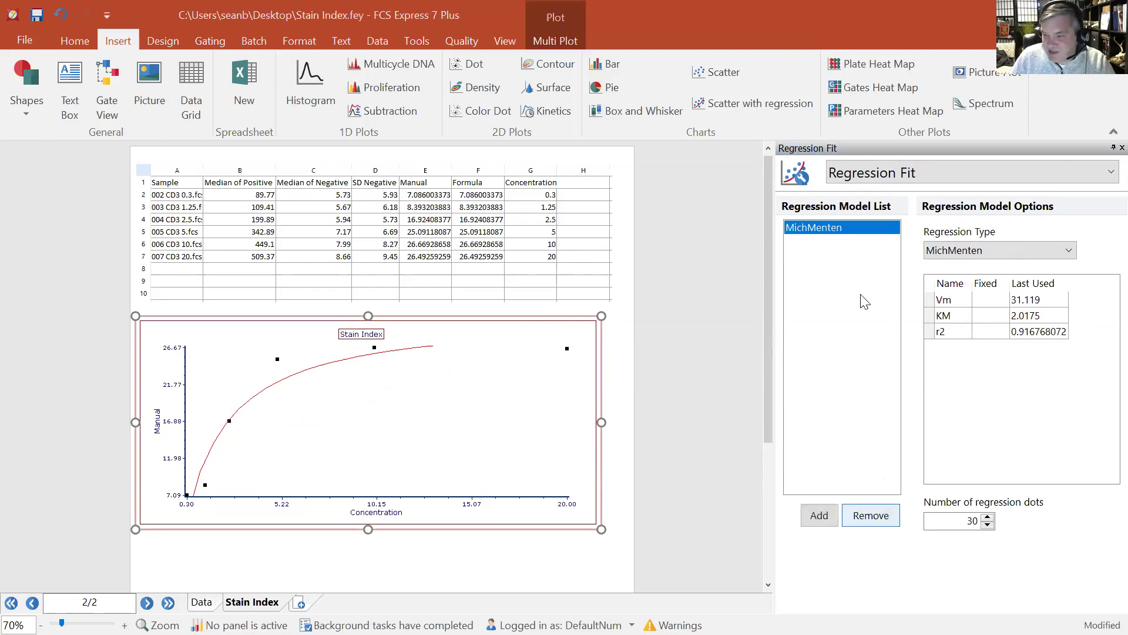
- Switch to the vertical two-page view to show the Stain Index and Data pages side by side
{"action": "left_click", "coordinate": [1033, 333]}
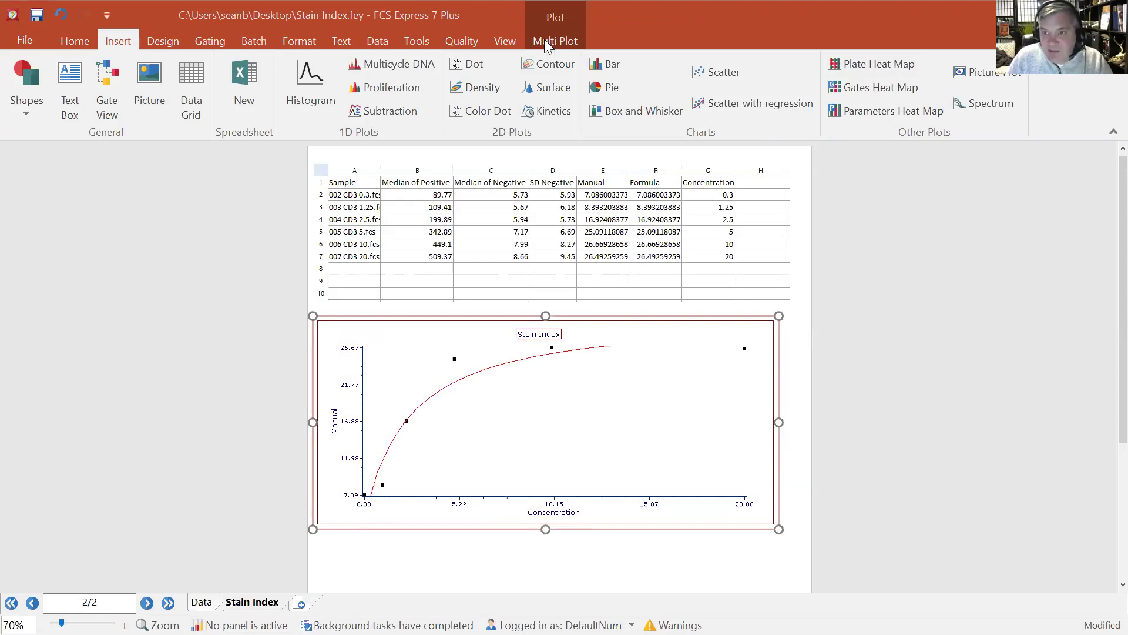
{"action": "left_click", "coordinate": [509, 39]}
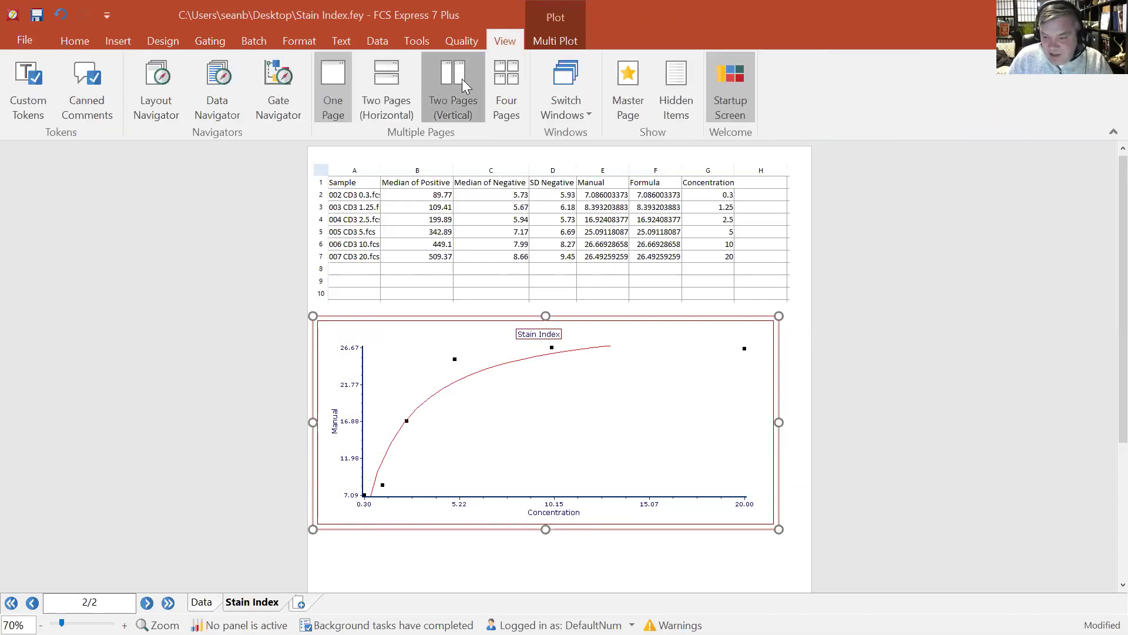
{"action": "left_click", "coordinate": [462, 79]}
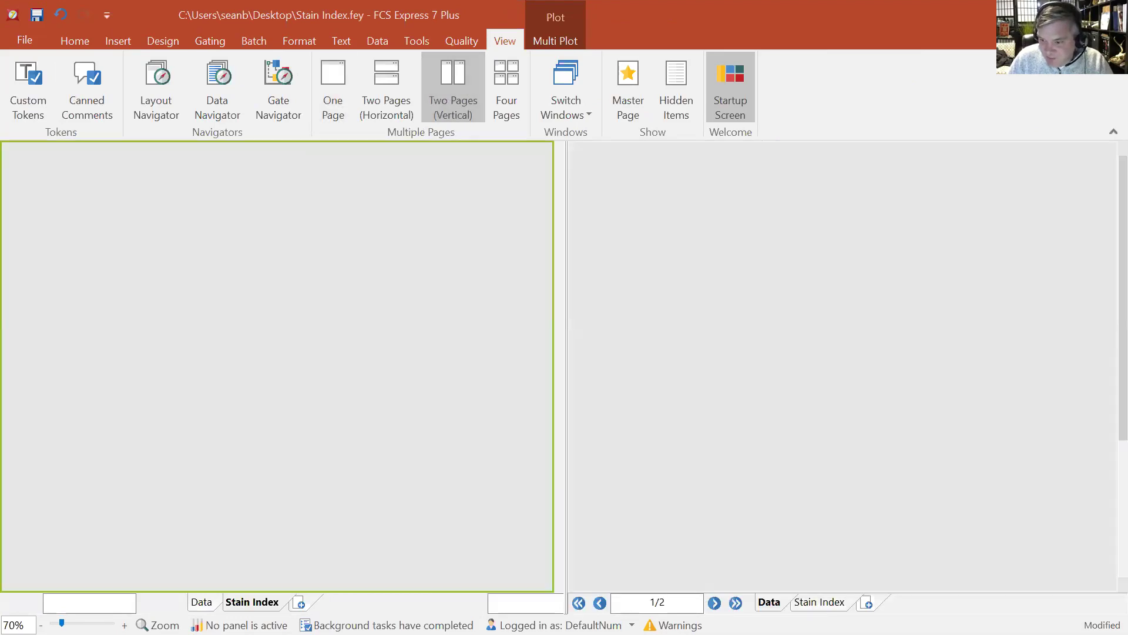
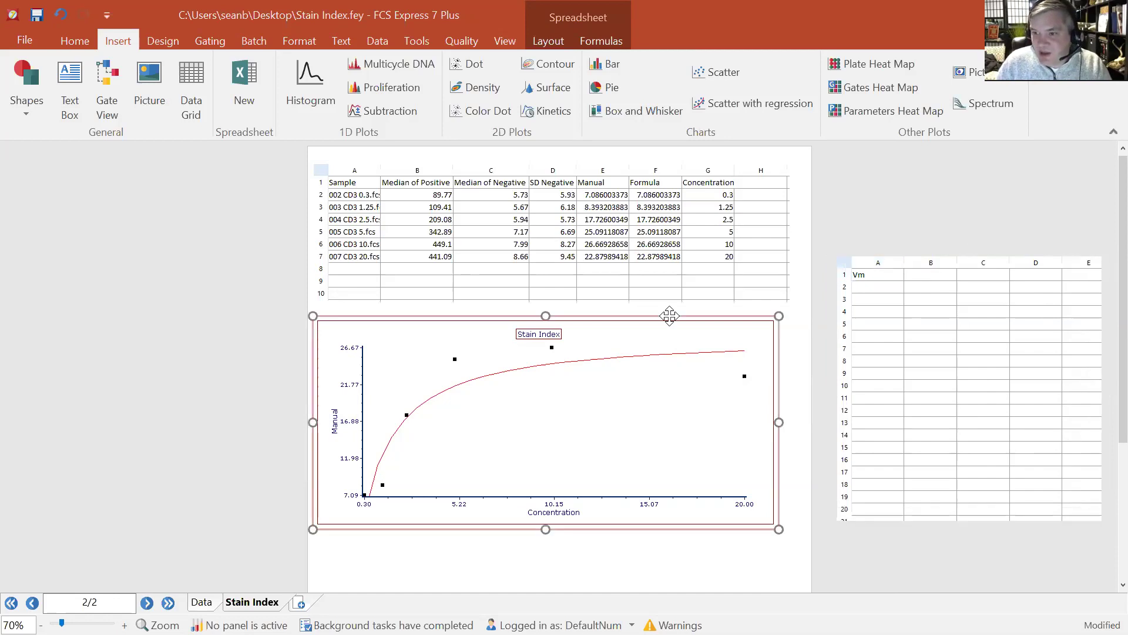
- Insert the regression plot's Vm parameter for the MichMenten curve as a statistic token in A2 of the new spreadsheet
{"action": "left_click_drag", "start_coordinate": [821, 307], "coordinate": [875, 291]}
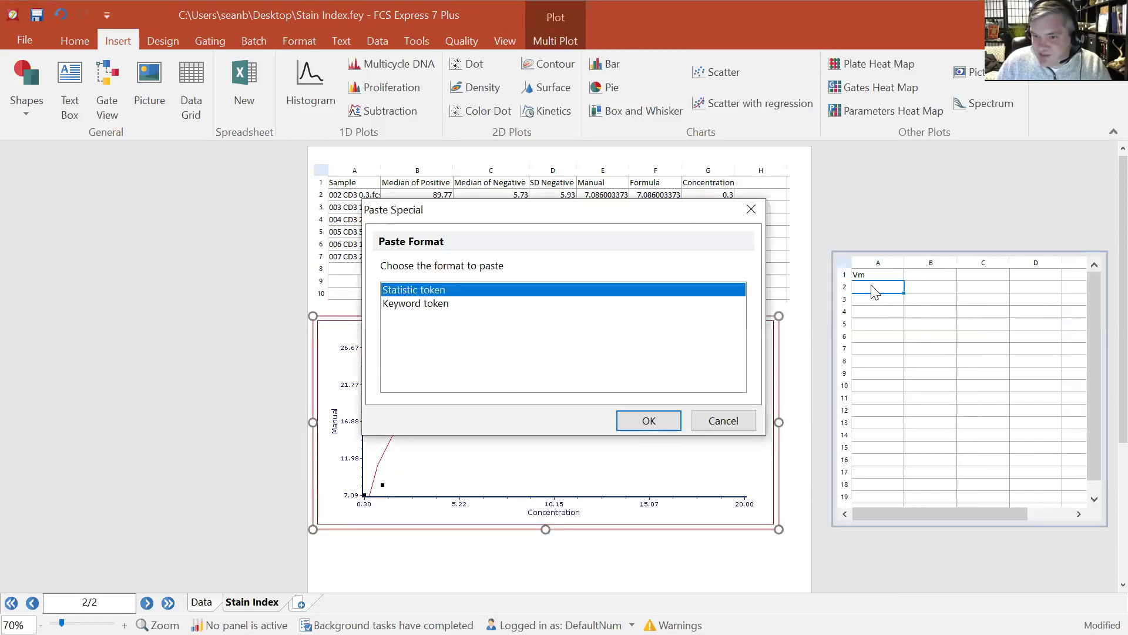
{"action": "left_click", "coordinate": [664, 419]}
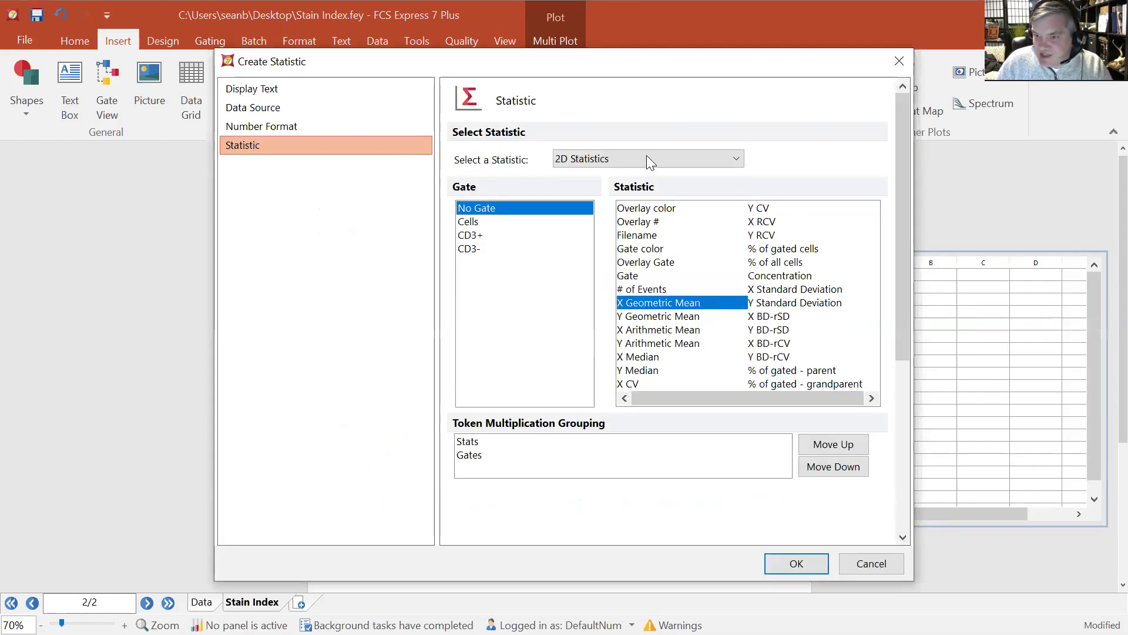
{"action": "left_click", "coordinate": [648, 157]}
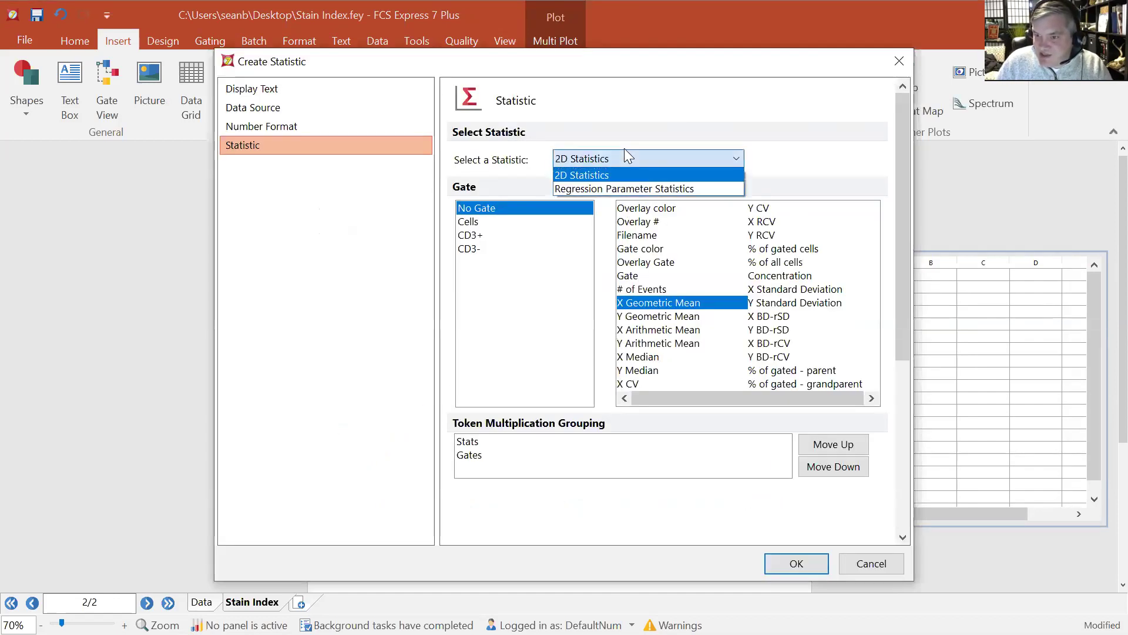
{"action": "left_click", "coordinate": [621, 188]}
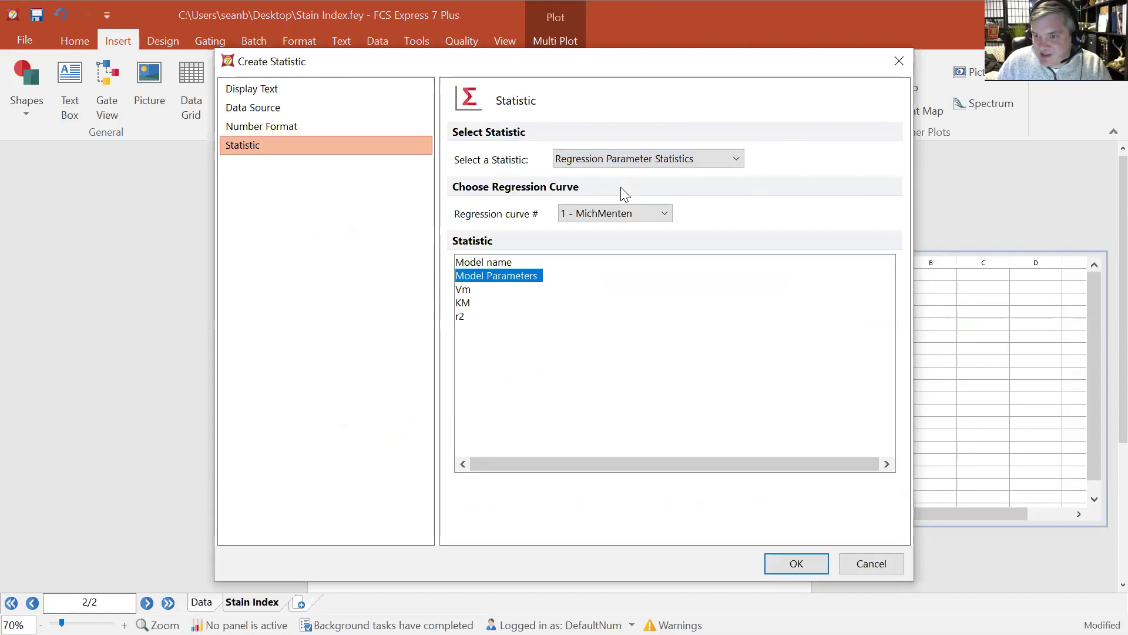
{"action": "left_click", "coordinate": [470, 291]}
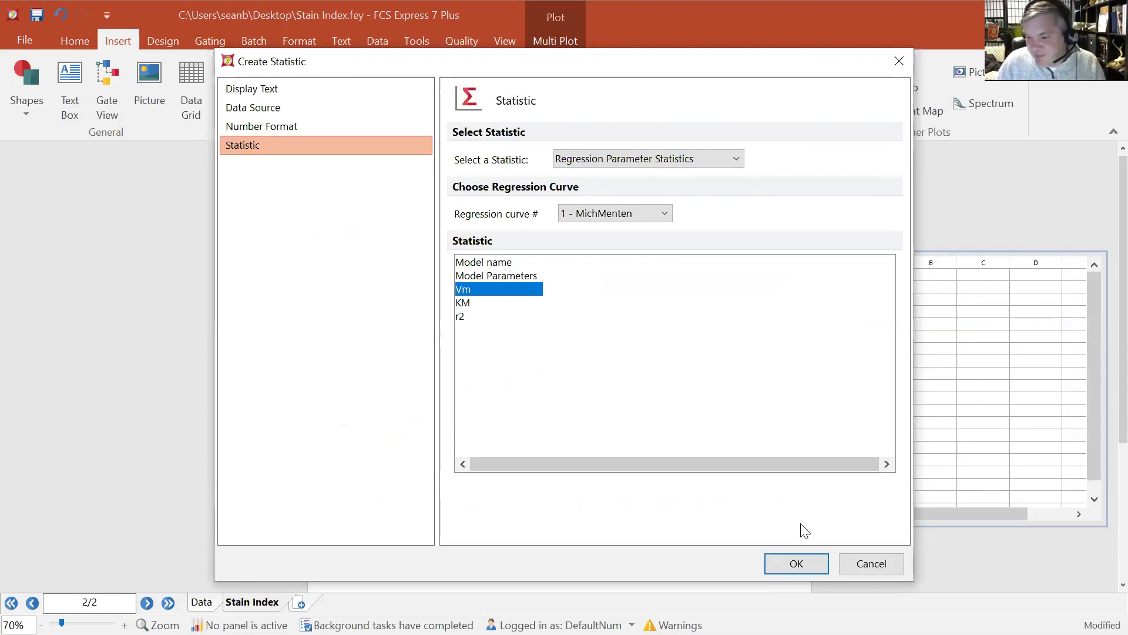
{"action": "left_click", "coordinate": [797, 563]}
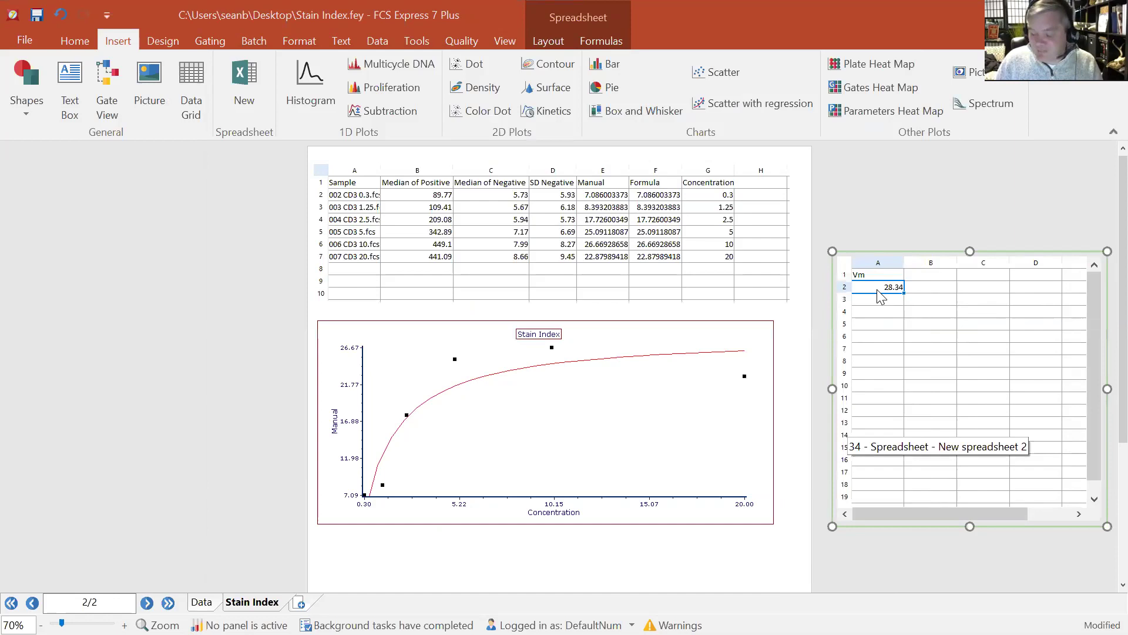
- Label B1 of the Vm spreadsheet "90% Max" and calculate it in B2 with the formula =A2*.9
{"action": "left_click", "coordinate": [937, 279]}
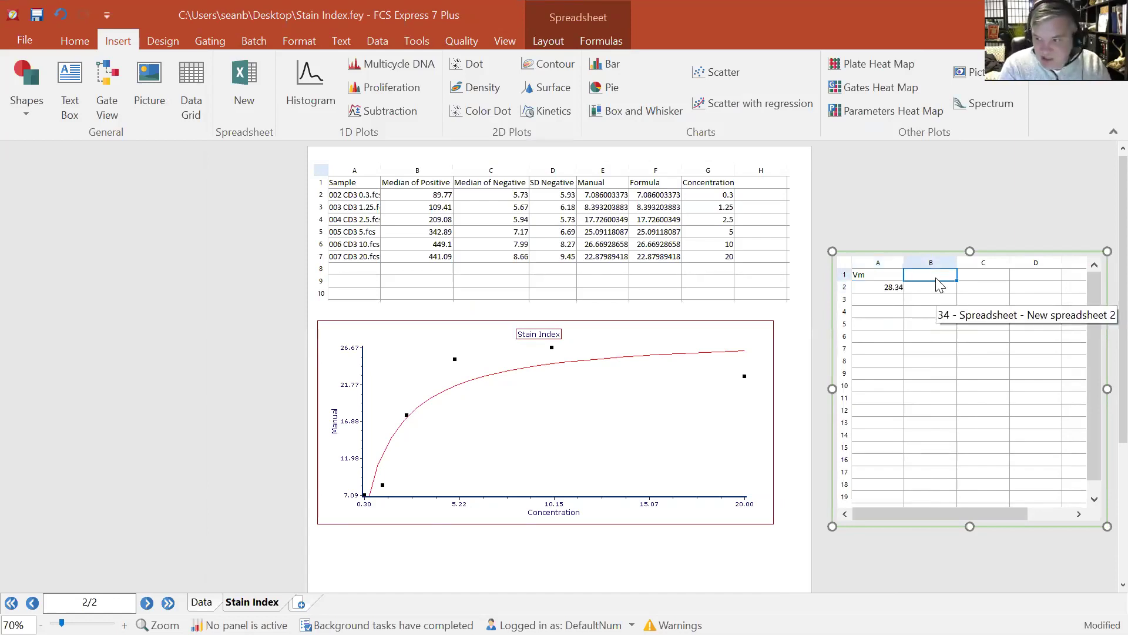
{"action": "type", "text": "90% Max"}
{"action": "left_click", "coordinate": [929, 289]}
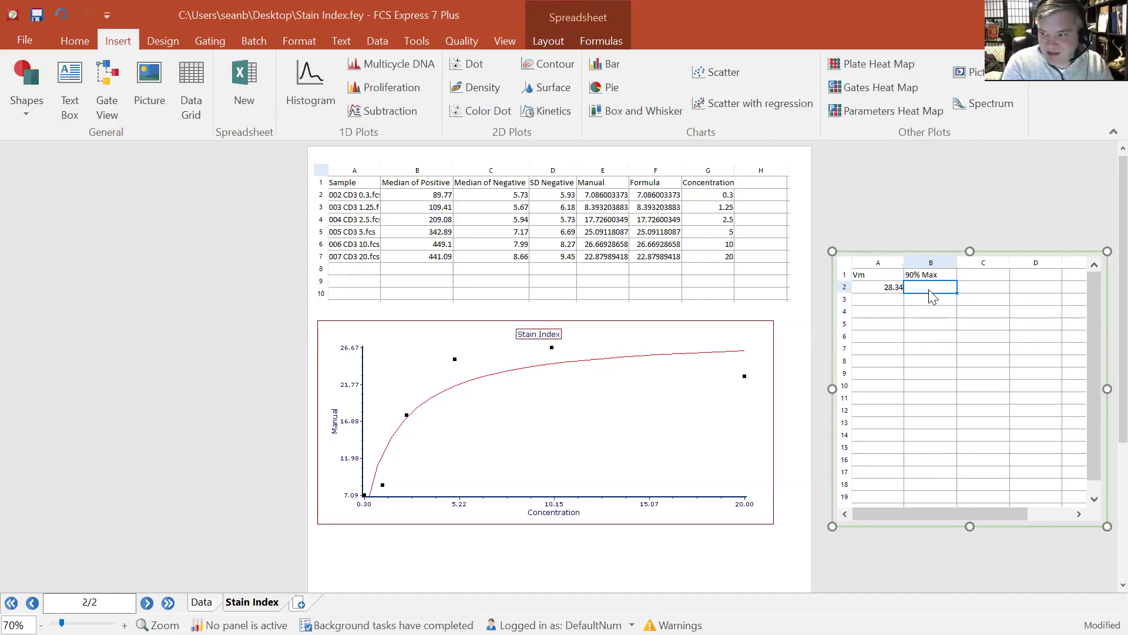
{"action": "type", "text": "="}
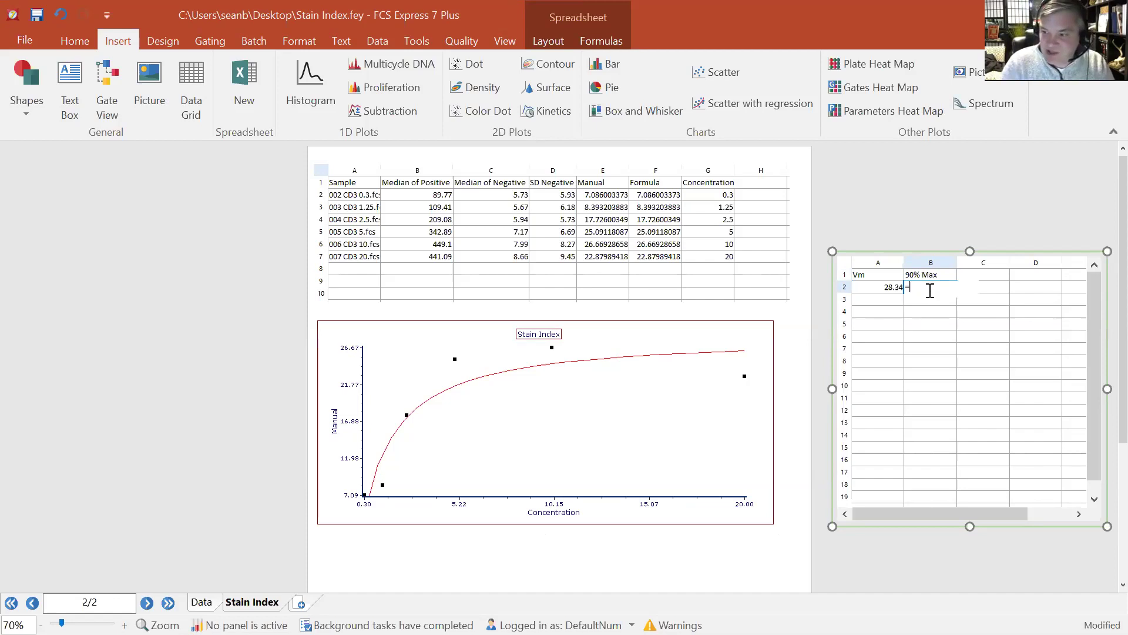
{"action": "left_click", "coordinate": [890, 290]}
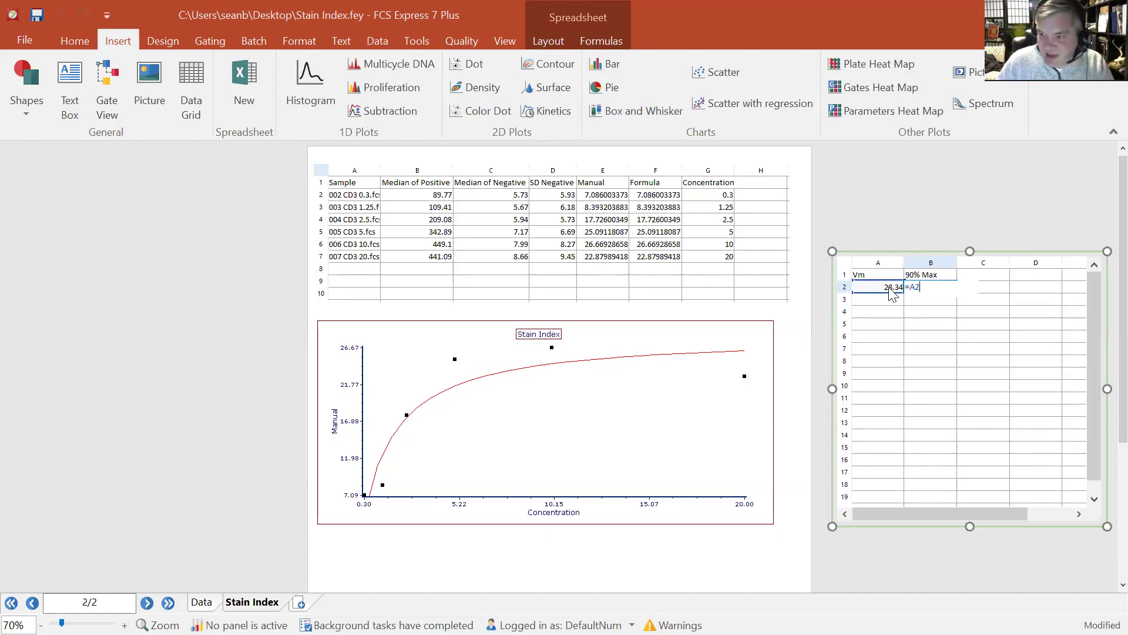
{"action": "type", "text": "*"}
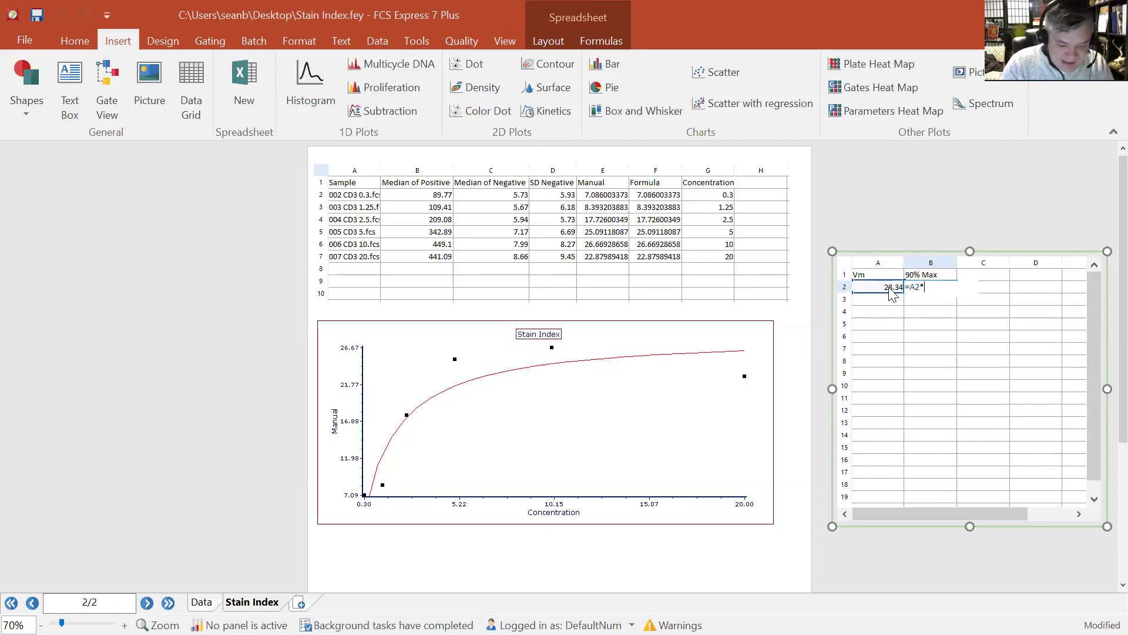
{"action": "type", "text": "0.9"}
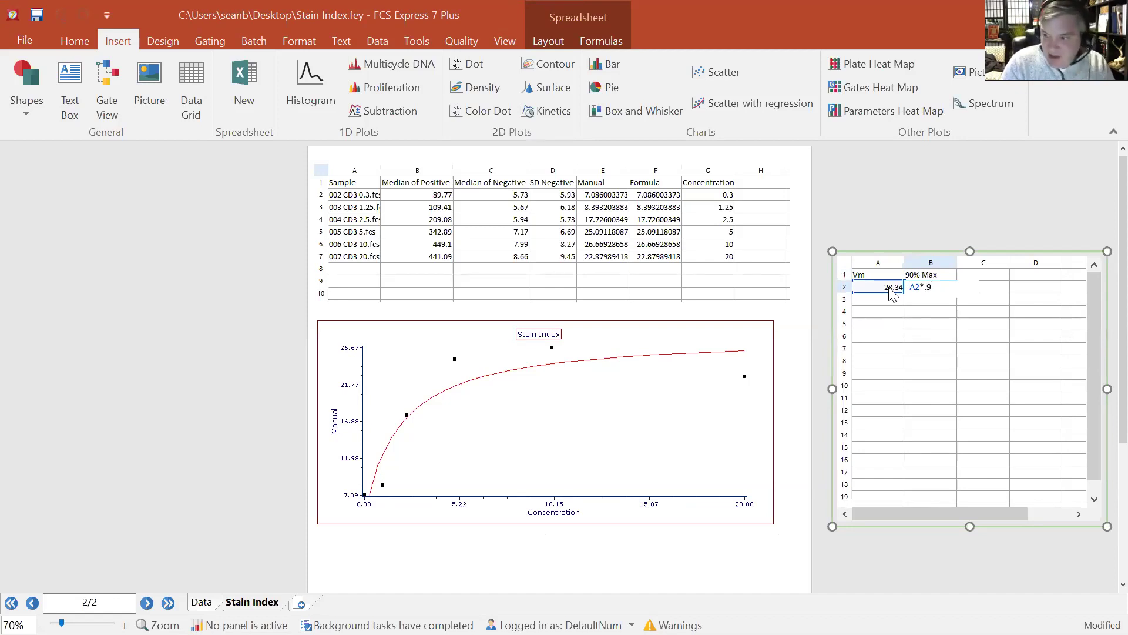
{"action": "key", "text": "Return"}
{"action": "left_click", "coordinate": [937, 290]}
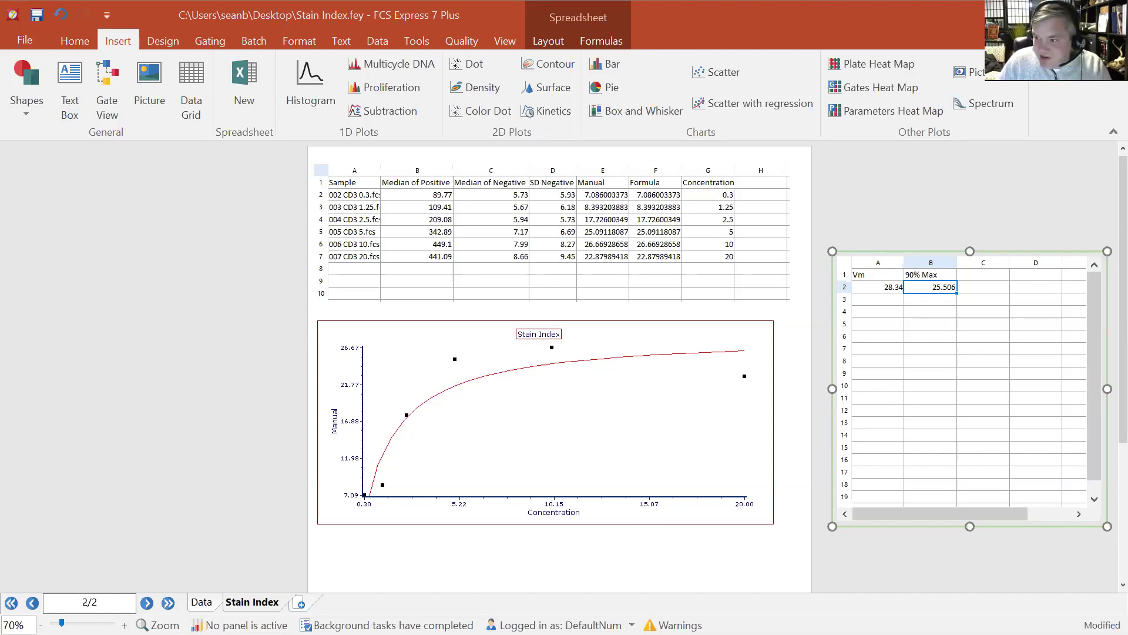
- Label C1 "Amount of Ab" and begin a REGRESSIONPLOTYTOX formula in C2
{"action": "left_click", "coordinate": [984, 278]}
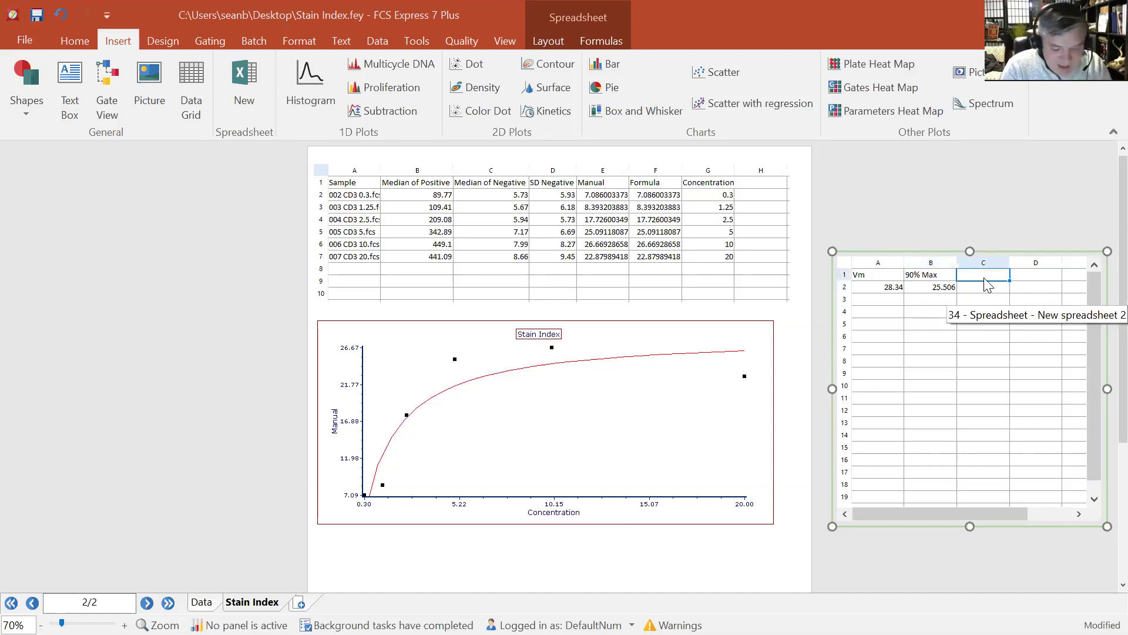
{"action": "type", "text": "Amount of Ab"}
{"action": "left_click", "coordinate": [980, 296]}
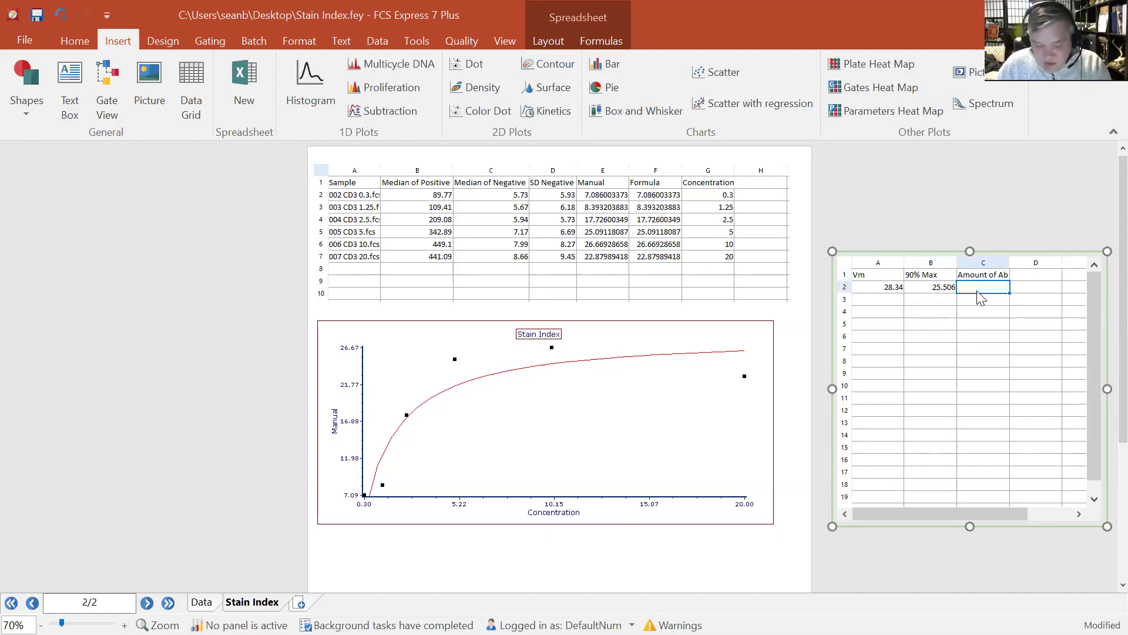
{"action": "type", "text": "="}
{"action": "type", "text": "REGRESSIONPLOTYTOX"}
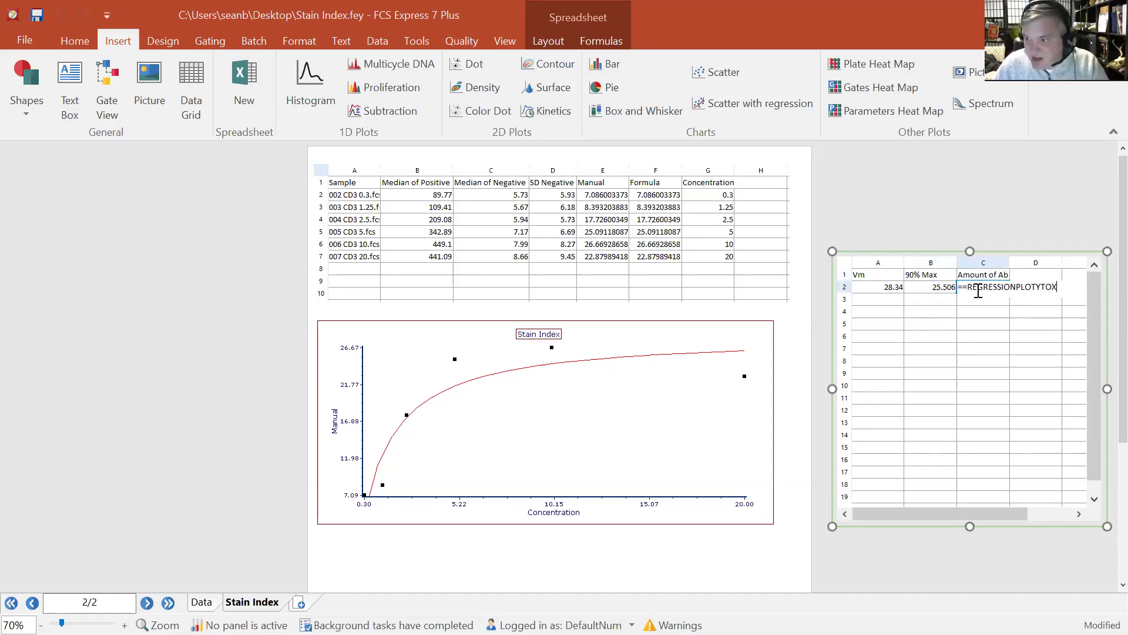
{"action": "left_click", "coordinate": [966, 291]}
{"action": "type", "text": "="}
{"action": "key", "text": "BackSpace"}
{"action": "left_click", "coordinate": [1056, 287]}
{"action": "type", "text": "("}
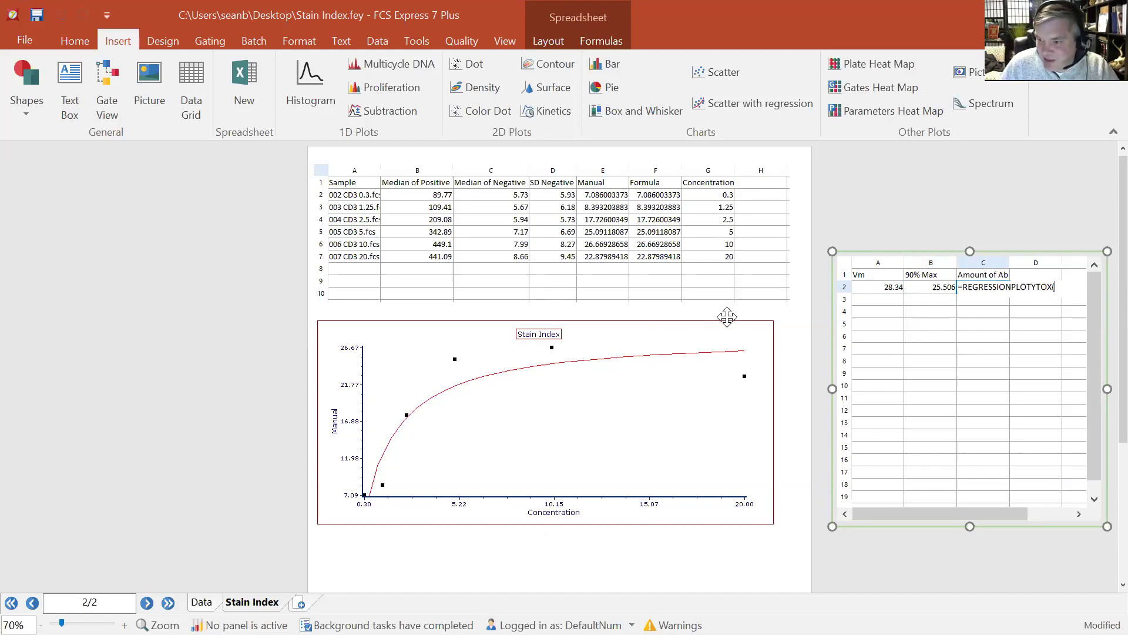
{"action": "left_click", "coordinate": [244, 317]}
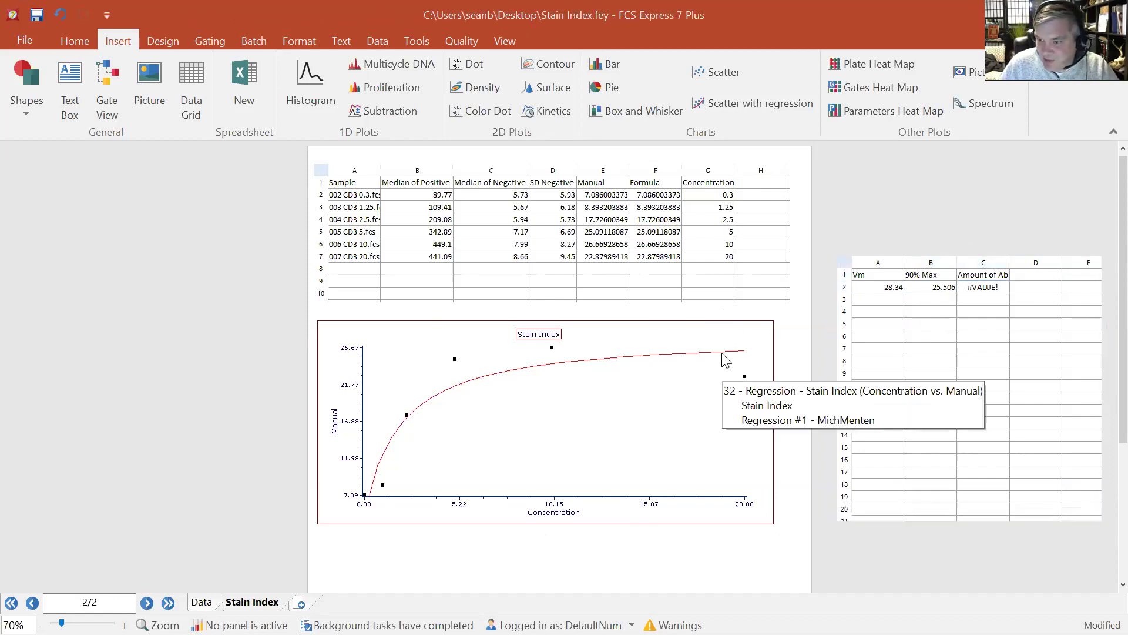
- Complete the C2 formula as =REGRESSIONPLOTYTOX(32,2,B2), using the regression plot's ID and the 90% Max cell
{"action": "left_click", "coordinate": [980, 291]}
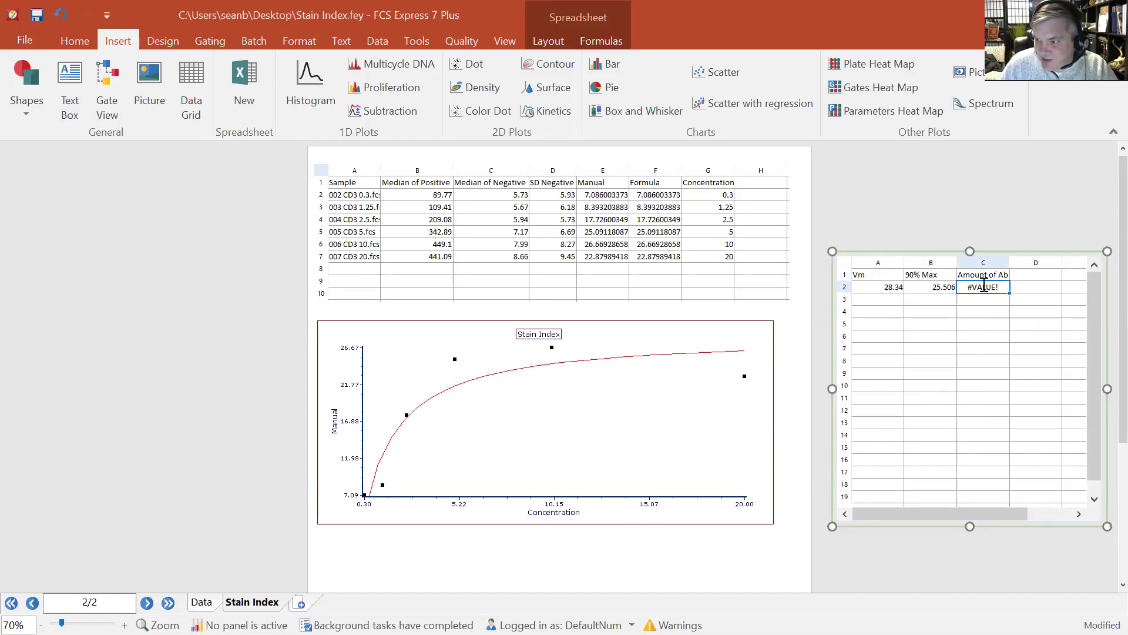
{"action": "double_click", "coordinate": [985, 289]}
{"action": "left_click", "coordinate": [987, 287]}
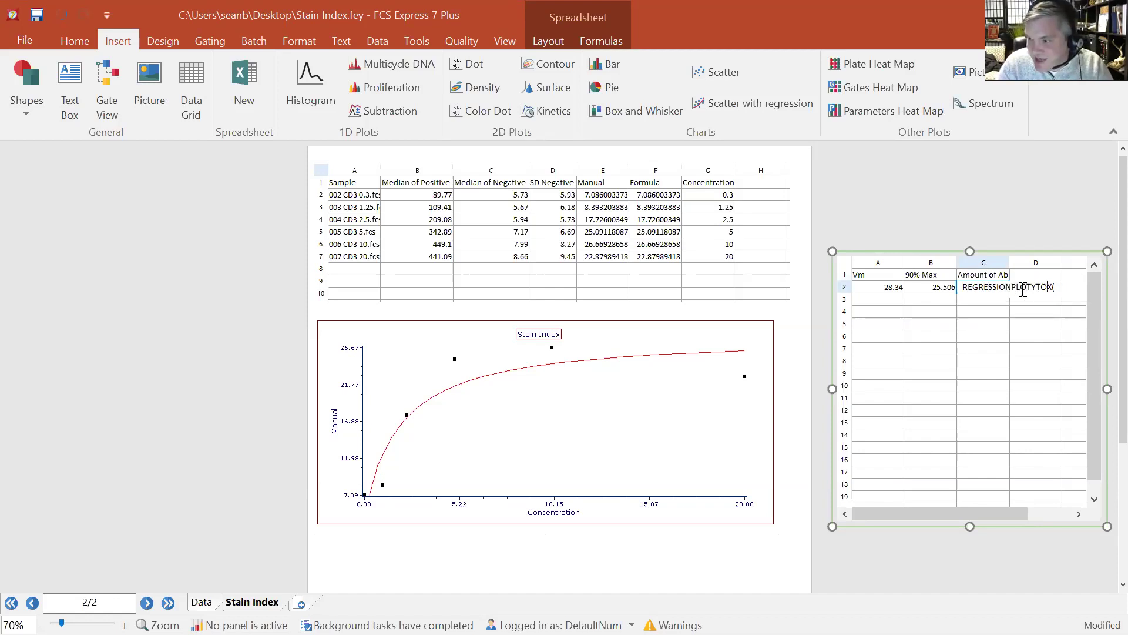
{"action": "type", "text": "32,"}
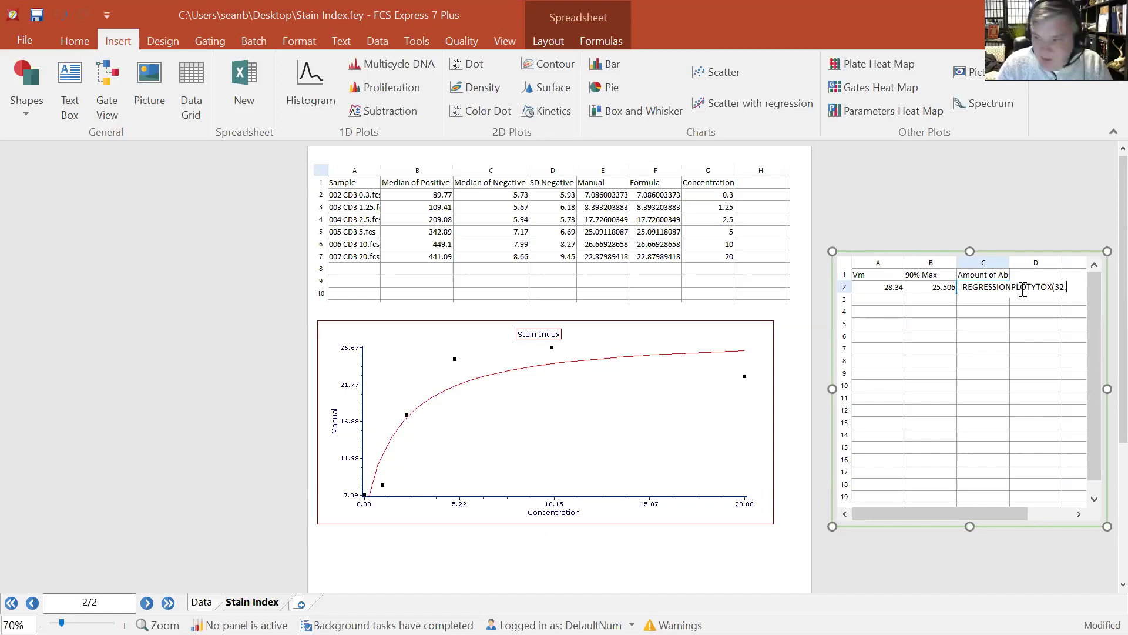
{"action": "type", "text": "2"}
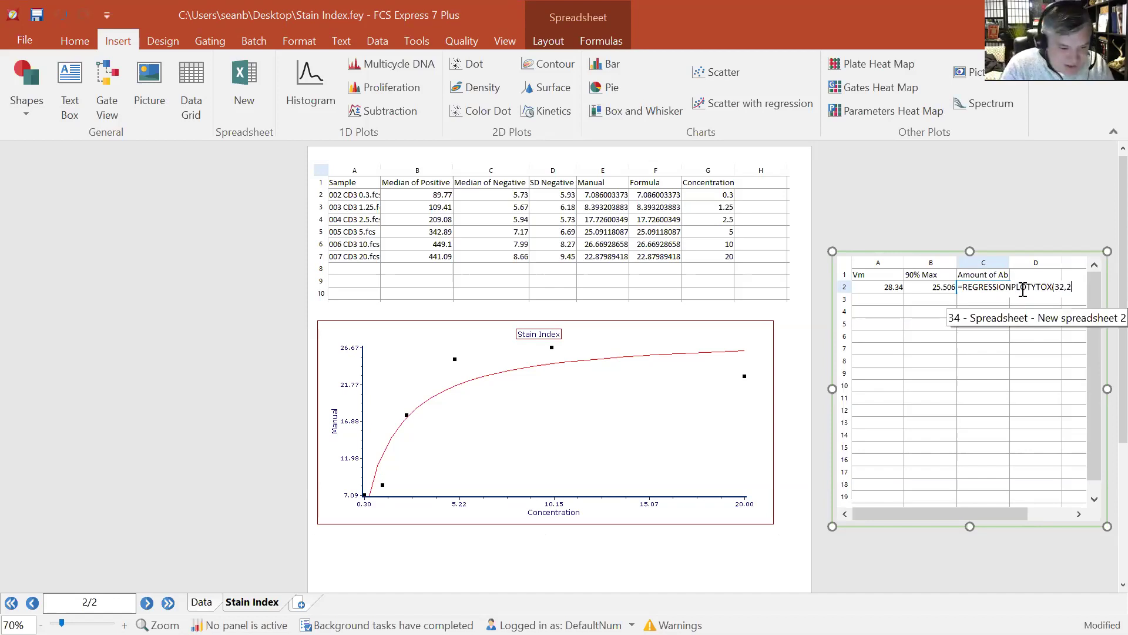
{"action": "type", "text": ","}
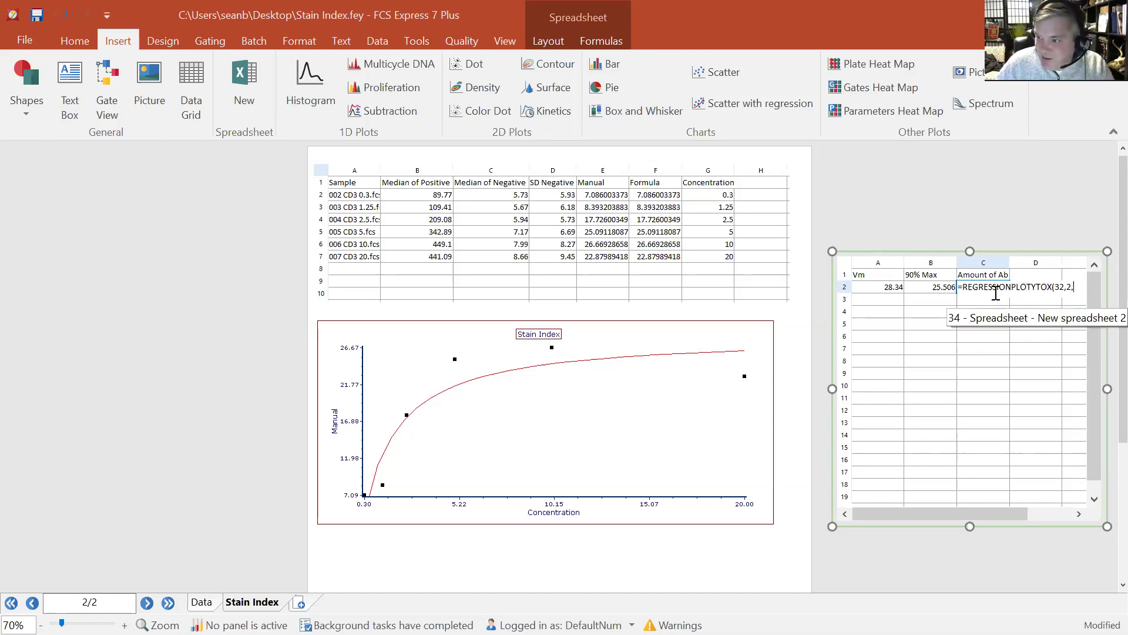
{"action": "left_click", "coordinate": [939, 292]}
{"action": "type", "text": ")"}
{"action": "key", "text": "Return"}
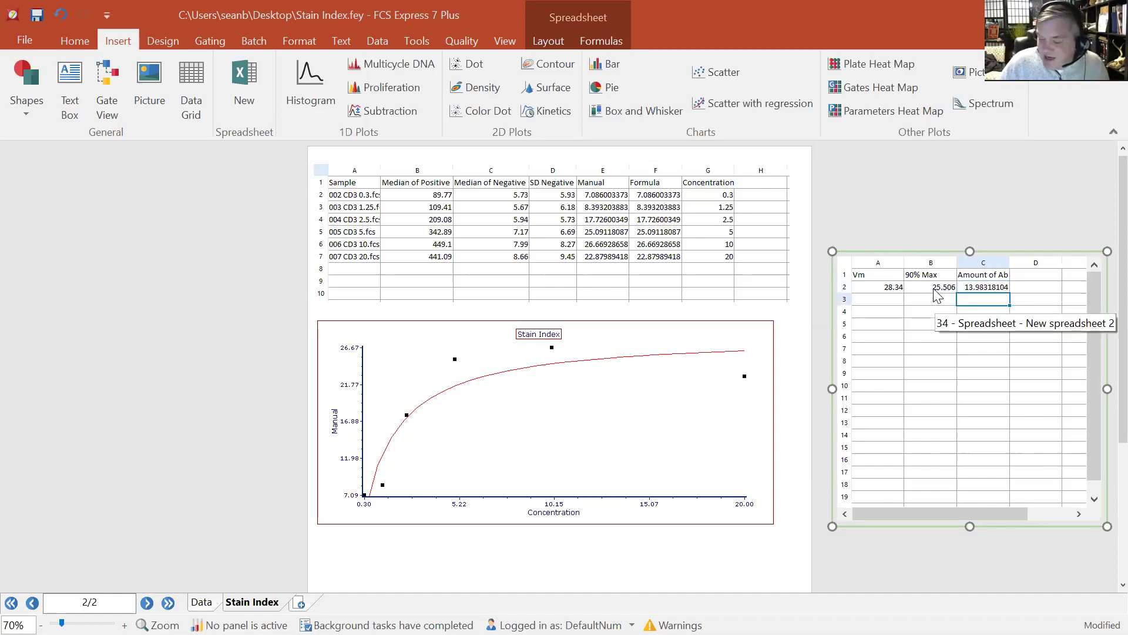
{"action": "left_click", "coordinate": [983, 290]}
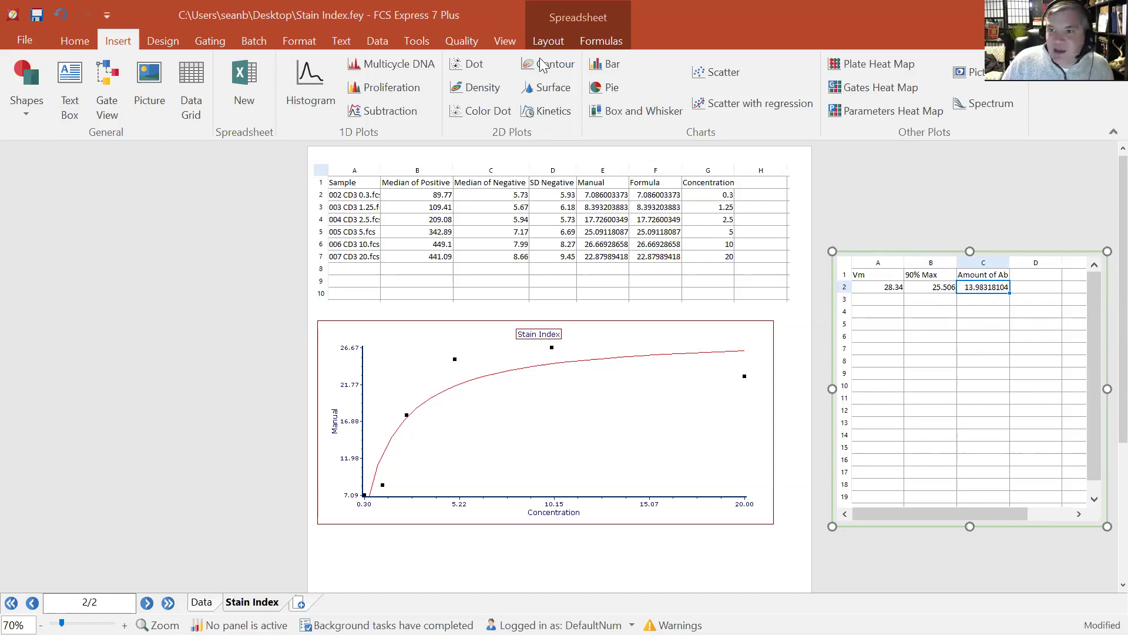
- Show the Stain Index and Data pages side by side, shift the Cells gate on the 005 CD3 5.fcs plot, and return to the one-page view
{"action": "left_click", "coordinate": [501, 40]}
{"action": "left_click", "coordinate": [462, 80]}
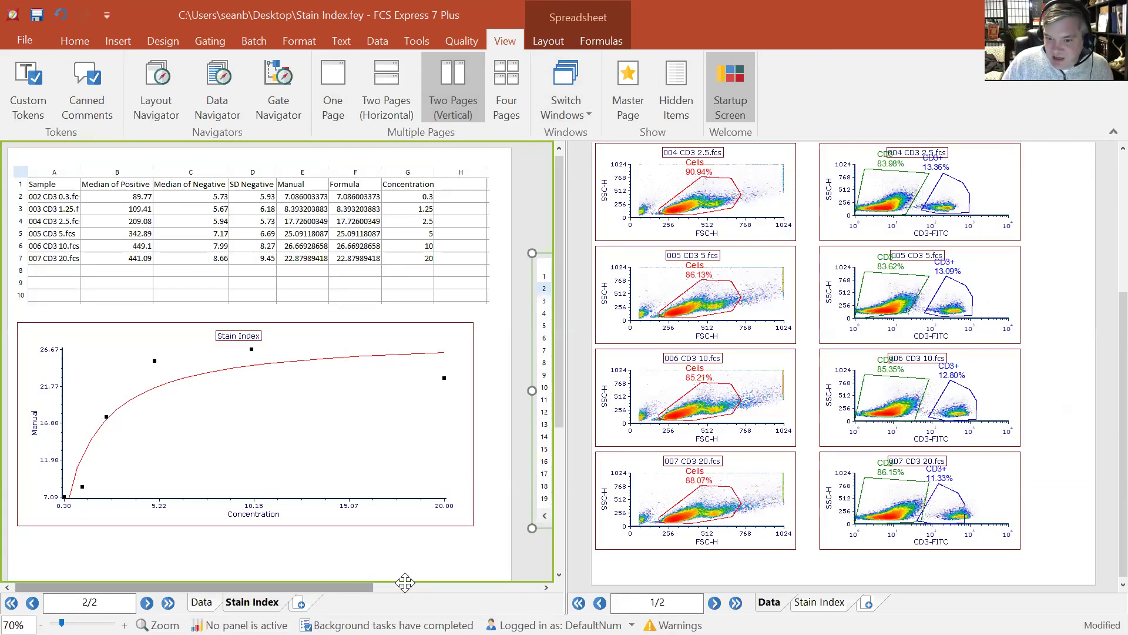
{"action": "left_click", "coordinate": [406, 585]}
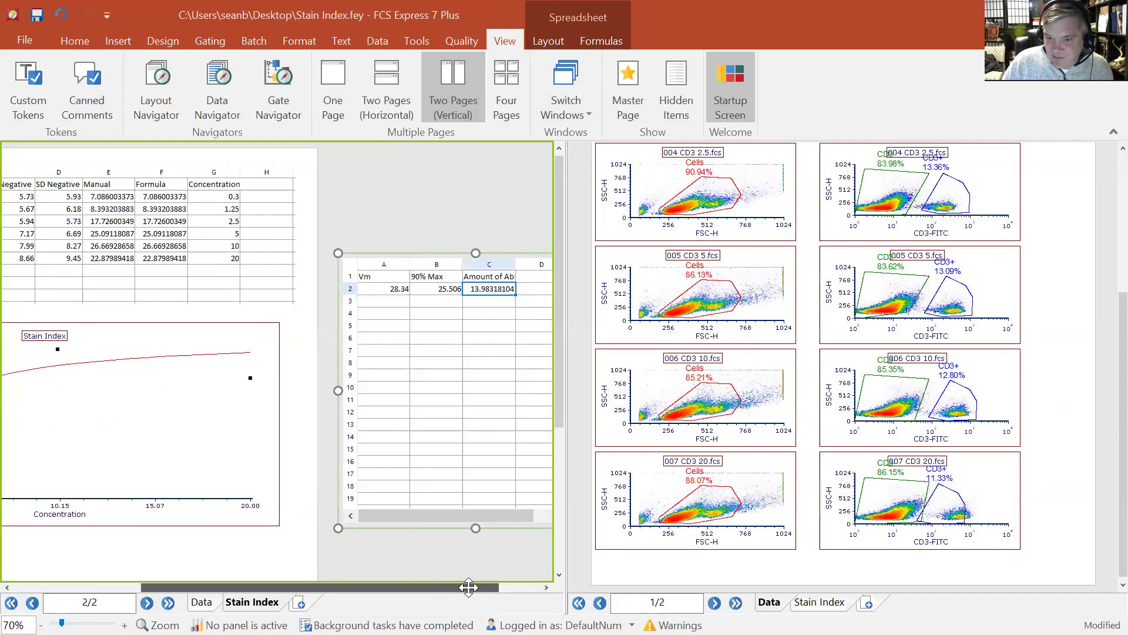
{"action": "left_click", "coordinate": [703, 288]}
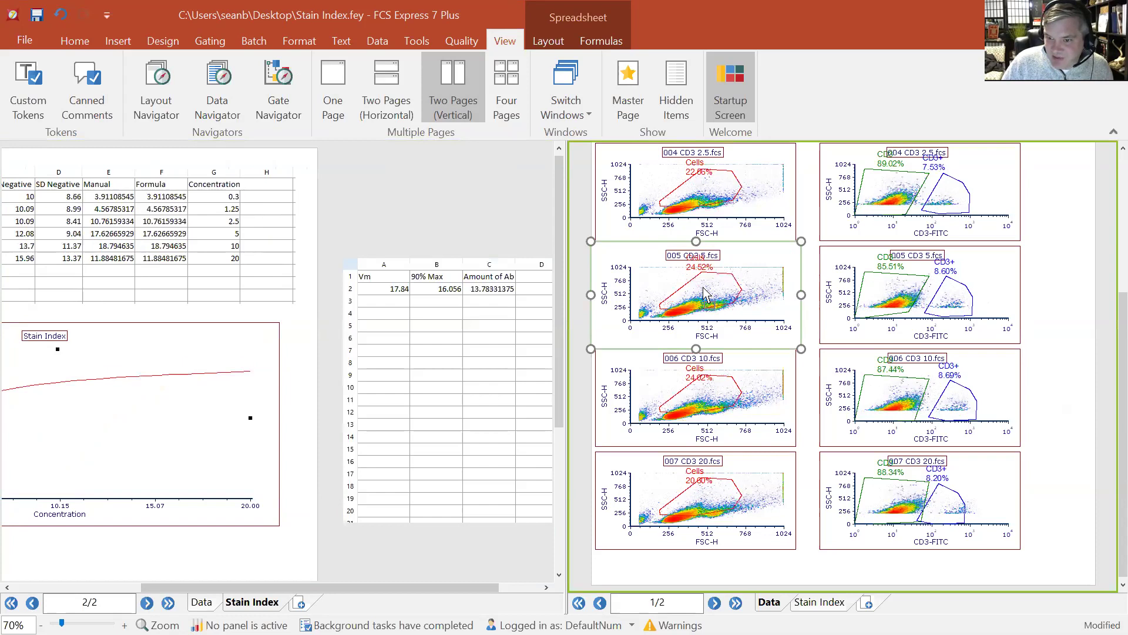
{"action": "left_click_drag", "start_coordinate": [699, 301], "coordinate": [698, 301]}
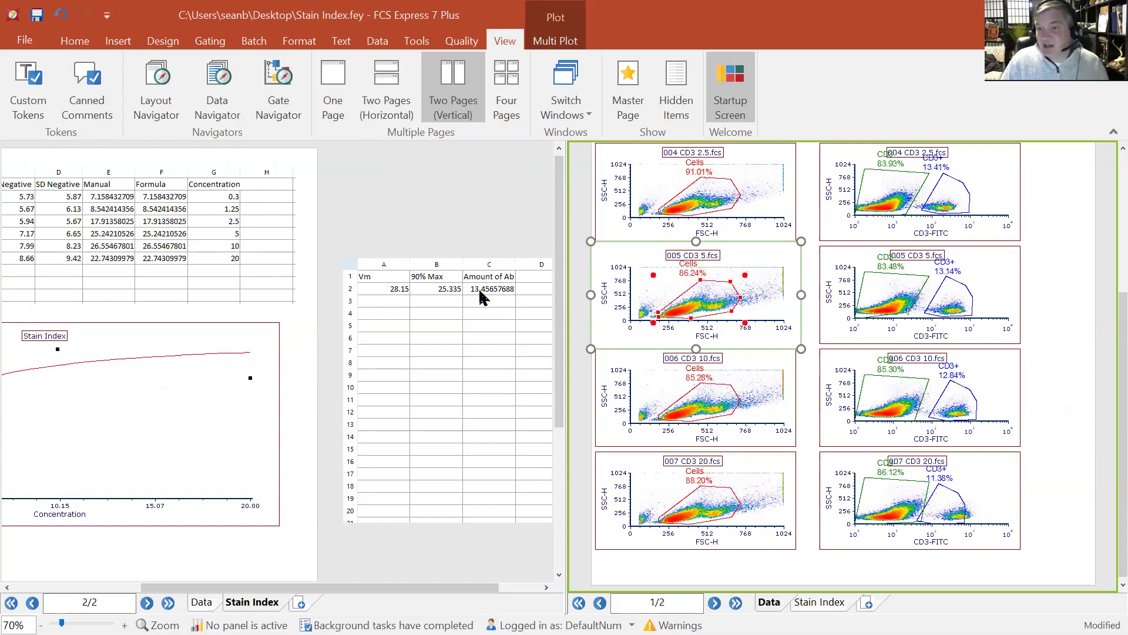
{"action": "left_click", "coordinate": [334, 80]}
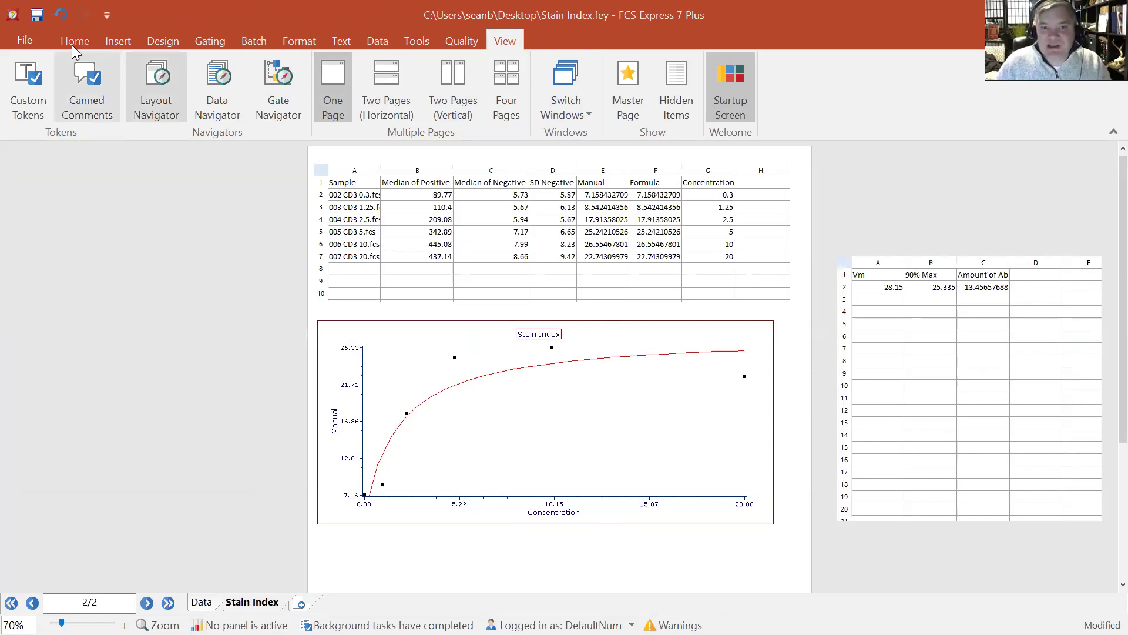
- Insert a scatter plot from the sample spreadsheet with Concentration on the X axis and Formula on the Y axis
{"action": "left_click", "coordinate": [474, 159]}
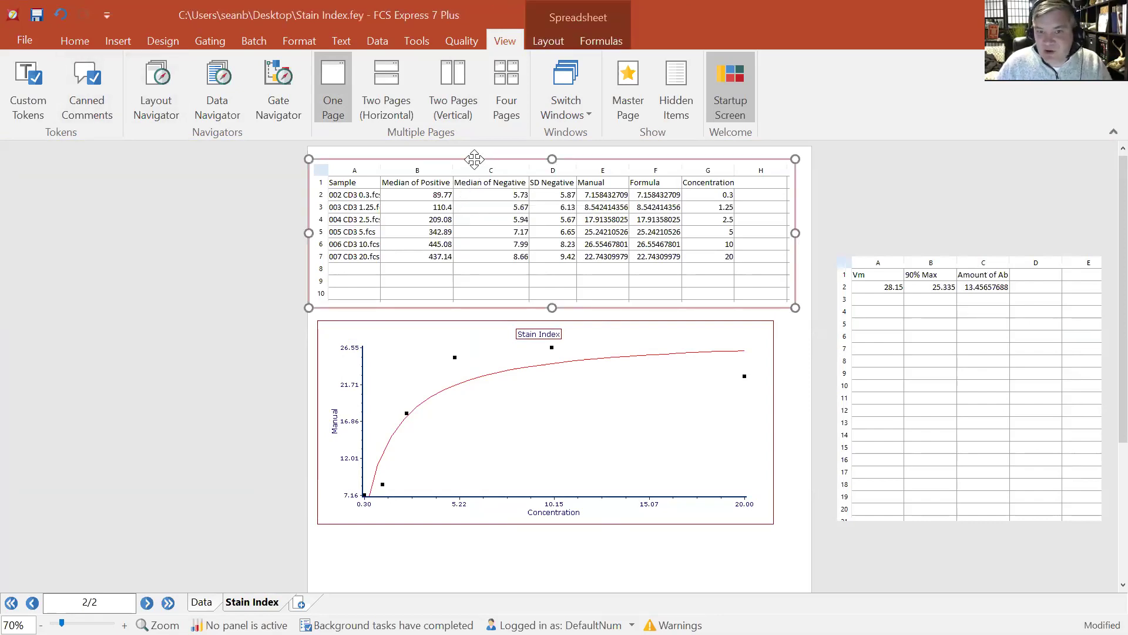
{"action": "left_click", "coordinate": [77, 41]}
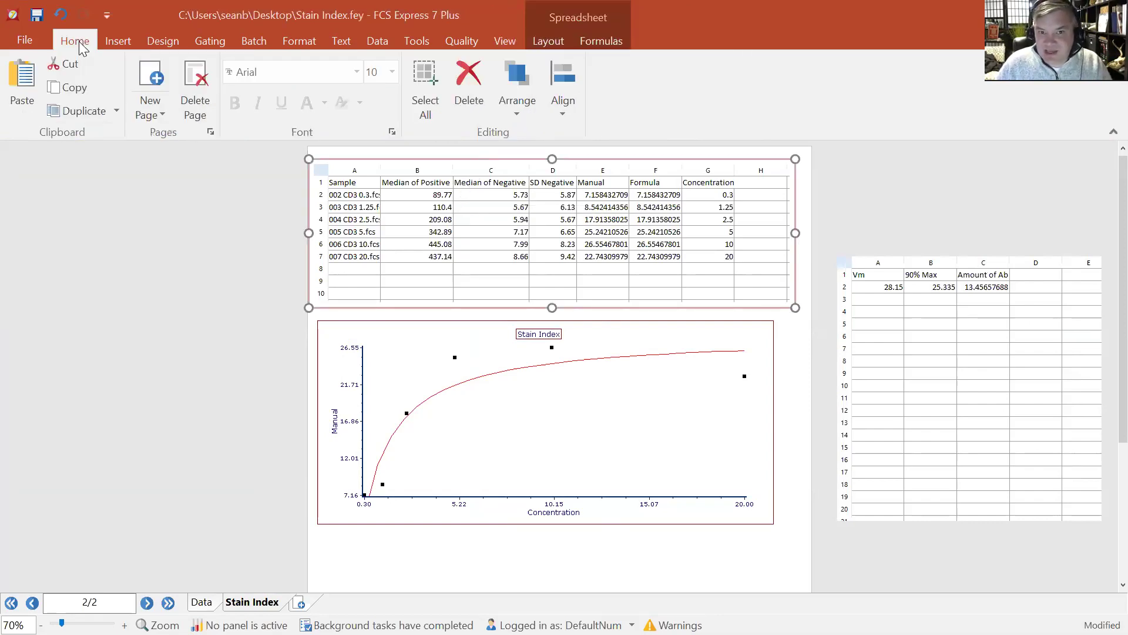
{"action": "left_click", "coordinate": [118, 41]}
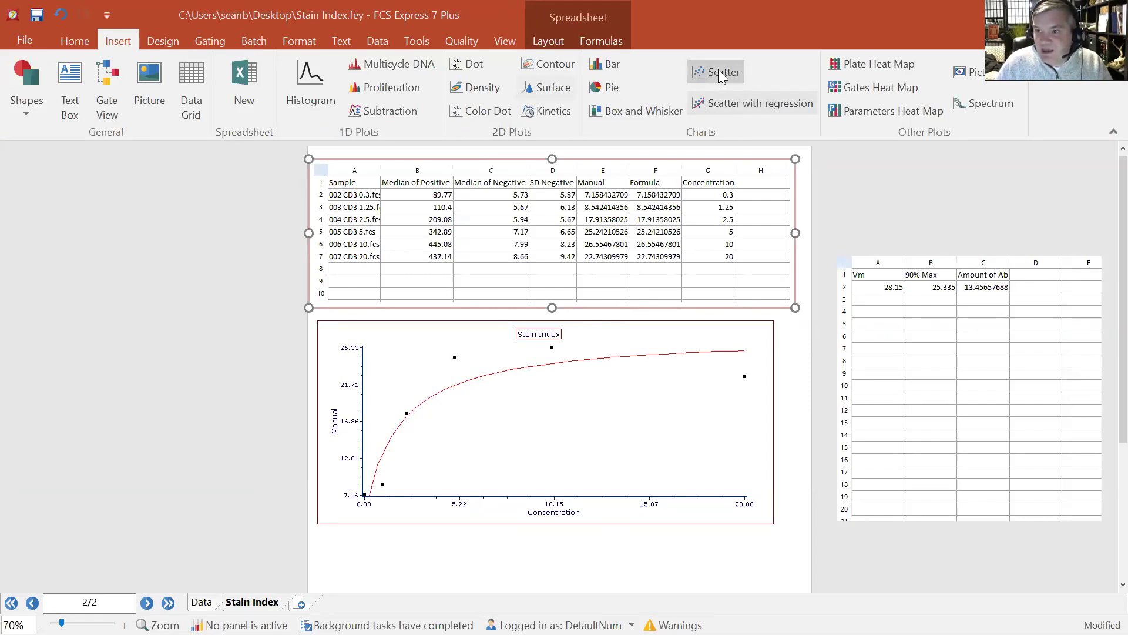
{"action": "mouse_move", "coordinate": [8, 162]}
{"action": "left_mouse_down"}
{"action": "mouse_move", "coordinate": [189, 380]}
{"action": "mouse_move", "coordinate": [391, 420]}
{"action": "left_mouse_up"}
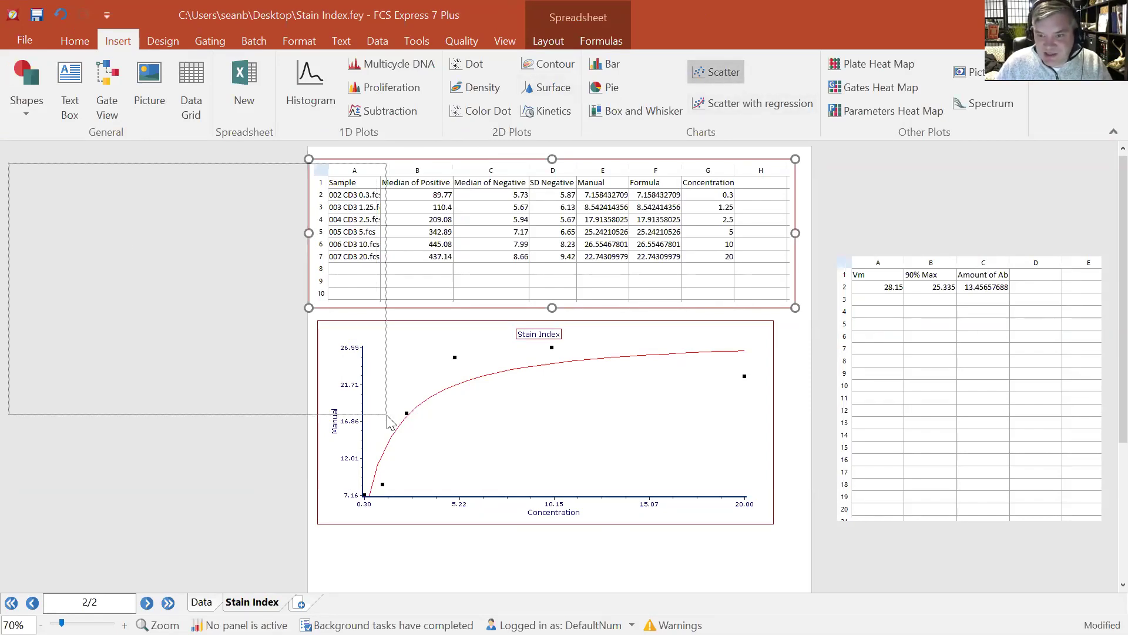
{"action": "left_click", "coordinate": [206, 401]}
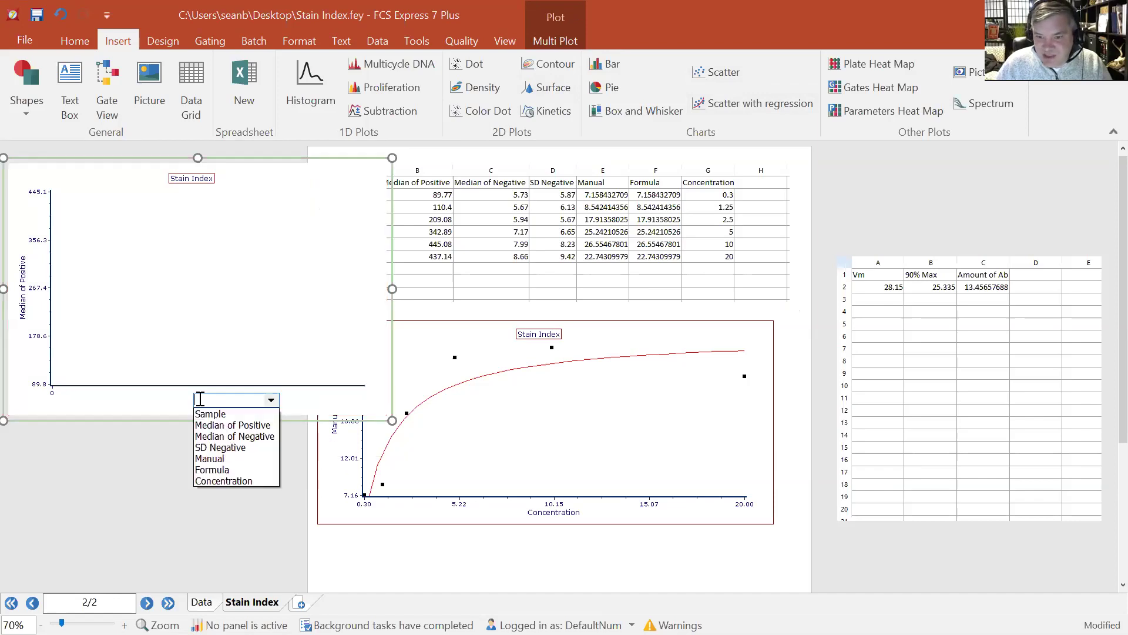
{"action": "left_click", "coordinate": [221, 482]}
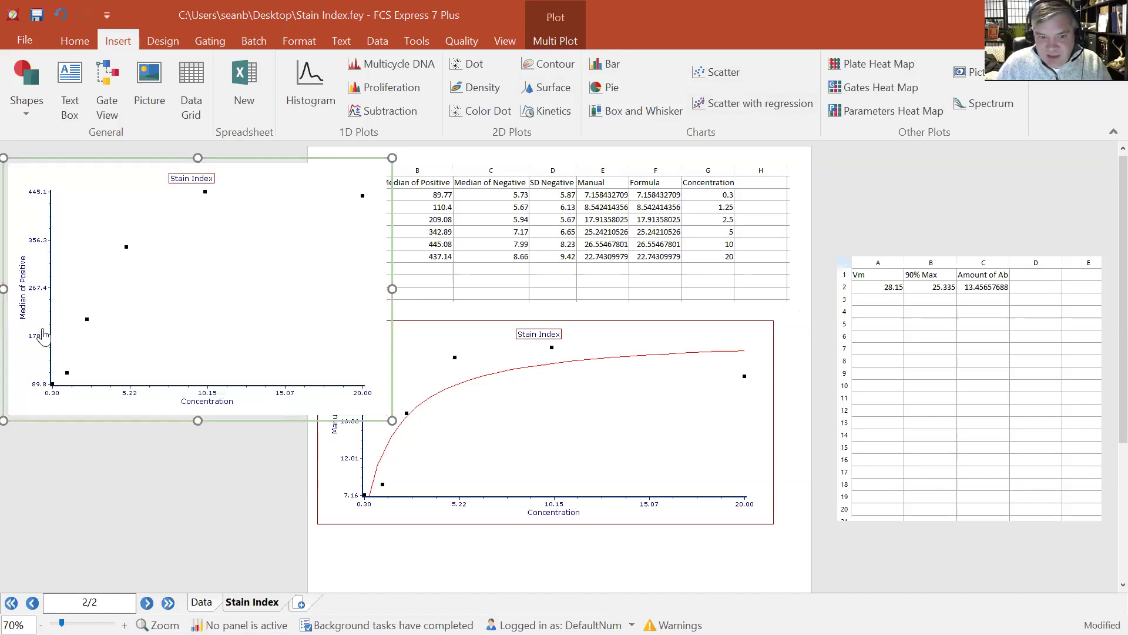
{"action": "left_click", "coordinate": [30, 287]}
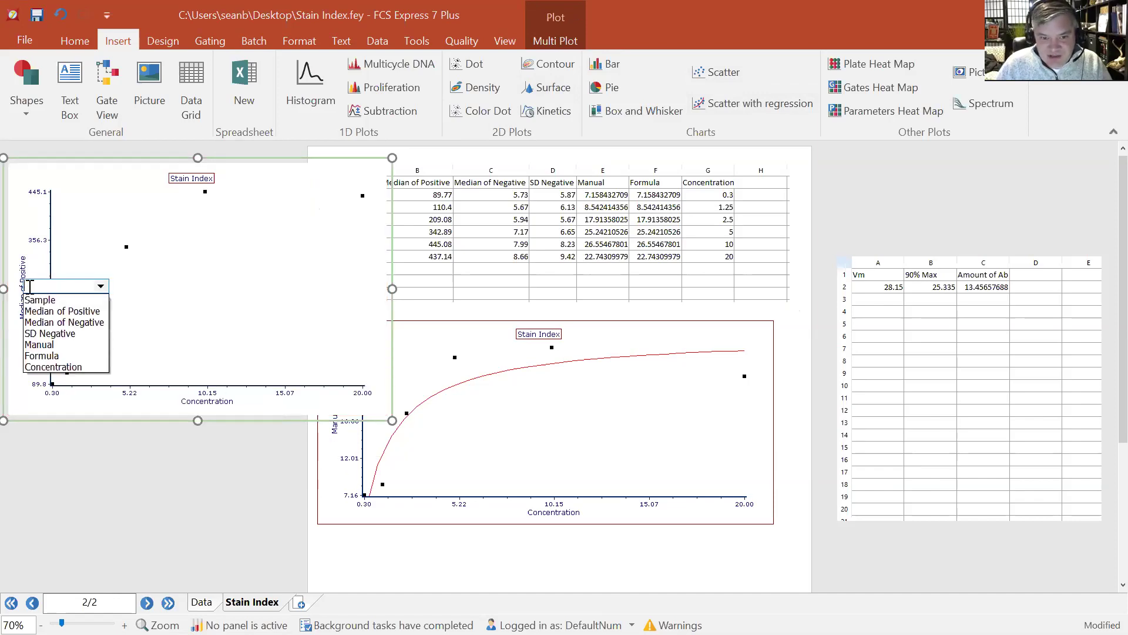
{"action": "left_click", "coordinate": [49, 351]}
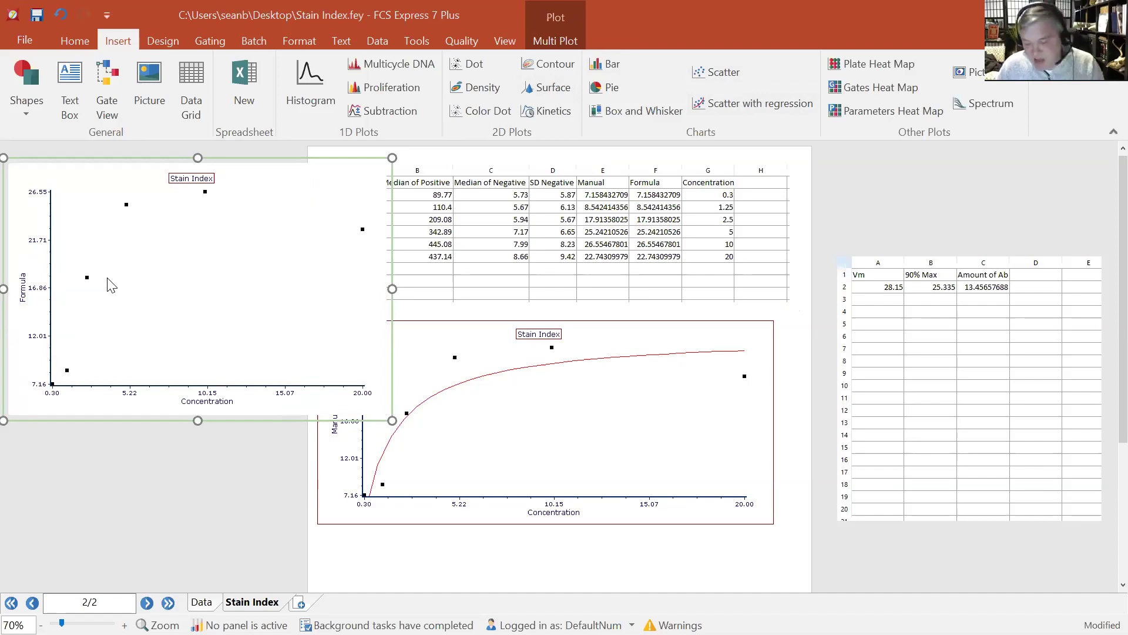
- Add the Vm spreadsheet's data to the new scatter plot as an overlay
{"action": "left_click", "coordinate": [876, 248]}
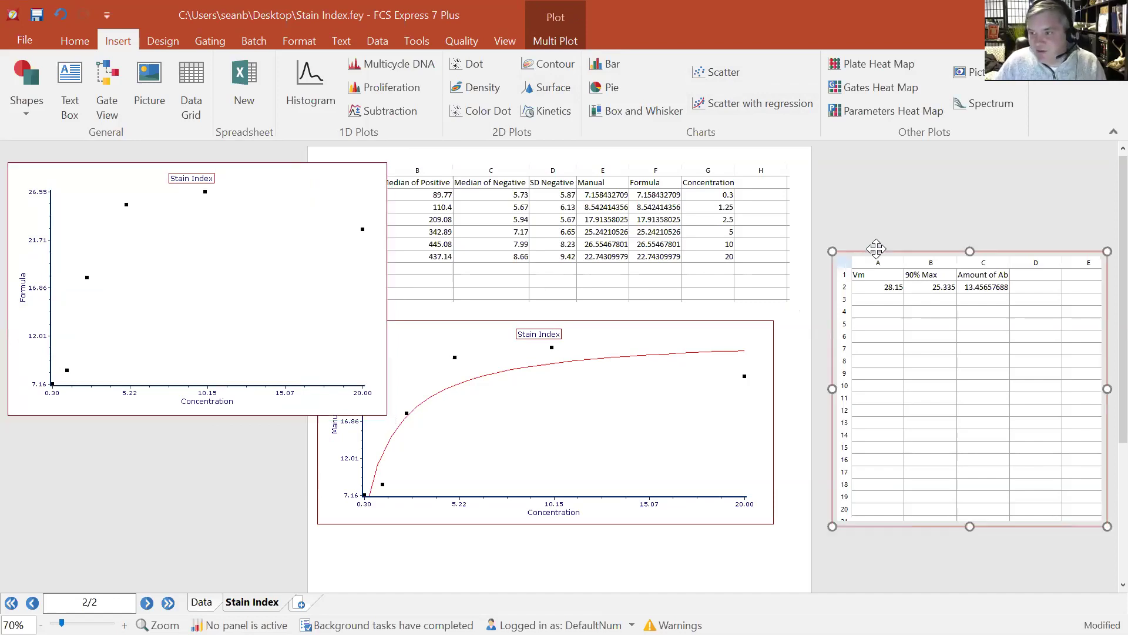
{"action": "left_click_drag", "start_coordinate": [899, 248], "coordinate": [212, 230]}
{"action": "left_click", "coordinate": [475, 339]}
{"action": "left_click", "coordinate": [626, 401]}
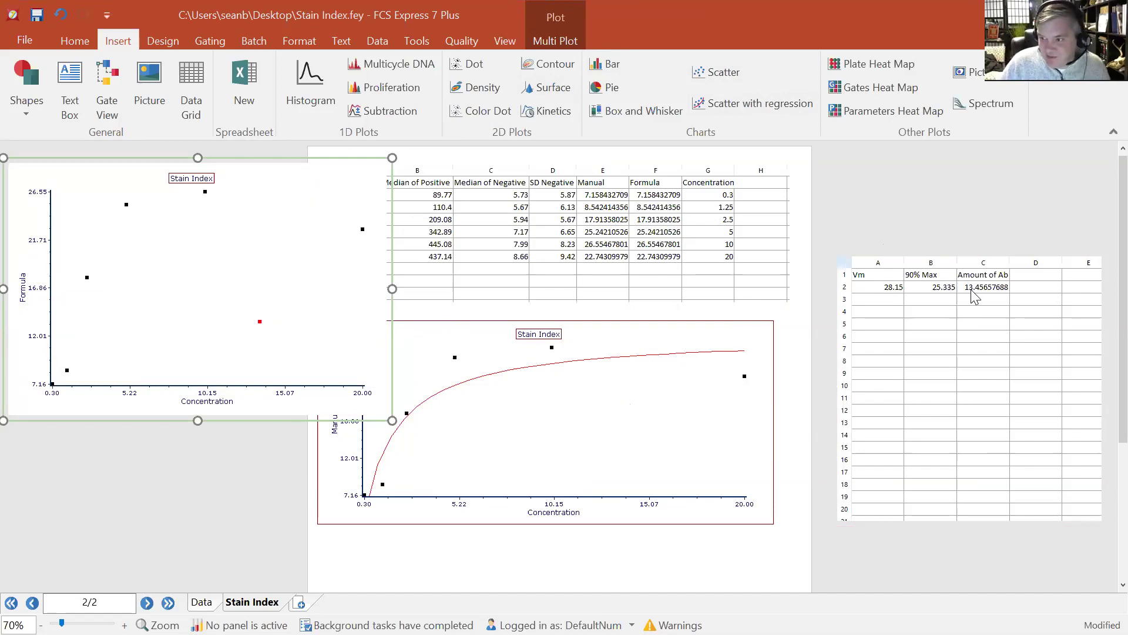
- Set the Y parameter of the New spreadsheet 2 overlay on the scatter plot to B
{"action": "right_click", "coordinate": [304, 255]}
{"action": "left_click", "coordinate": [358, 89]}
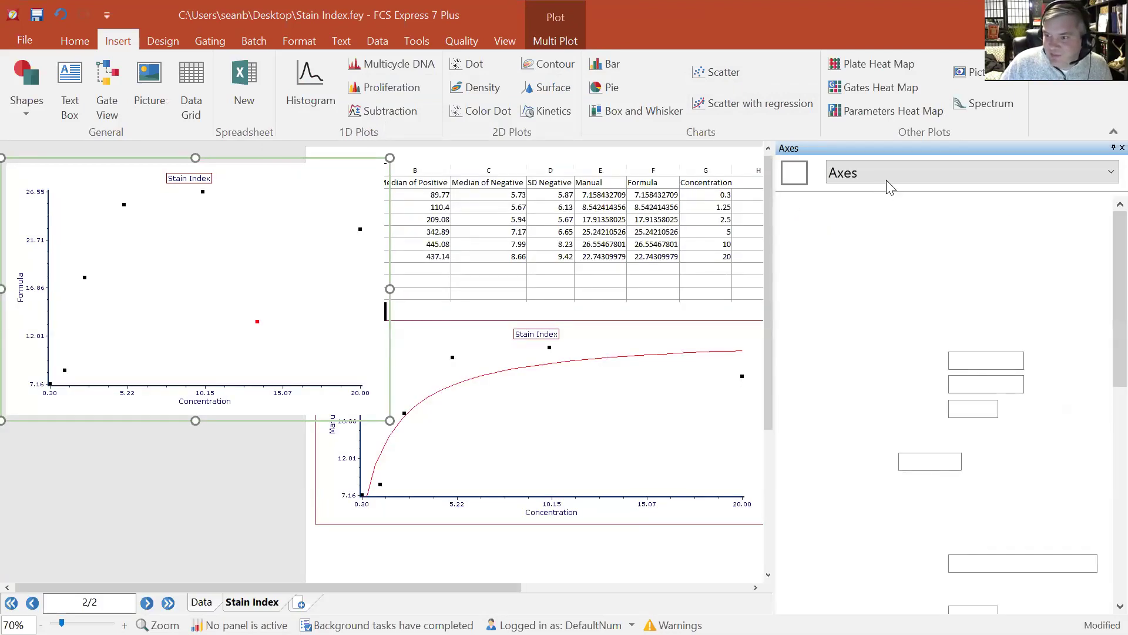
{"action": "left_click", "coordinate": [882, 174]}
{"action": "left_click", "coordinate": [874, 213]}
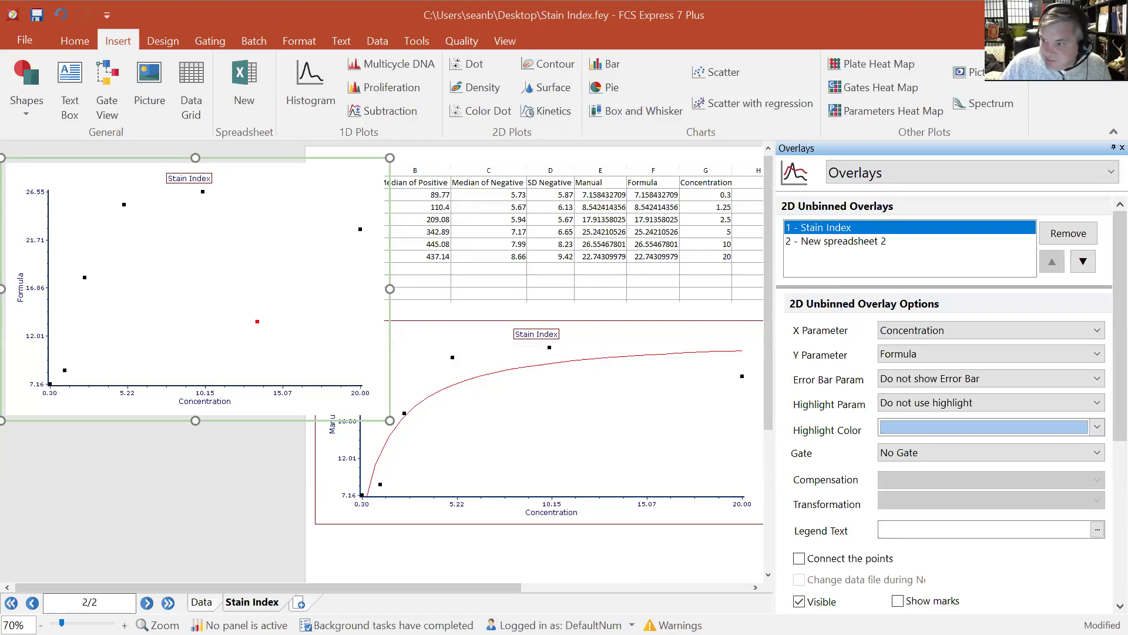
{"action": "left_click", "coordinate": [876, 243]}
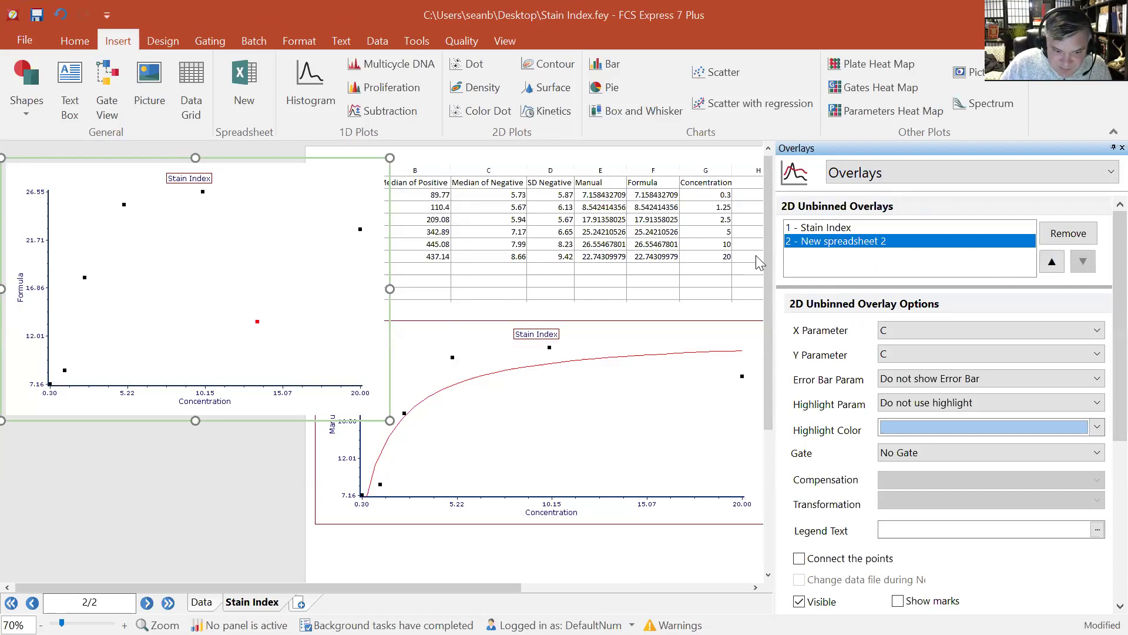
{"action": "left_click", "coordinate": [904, 353]}
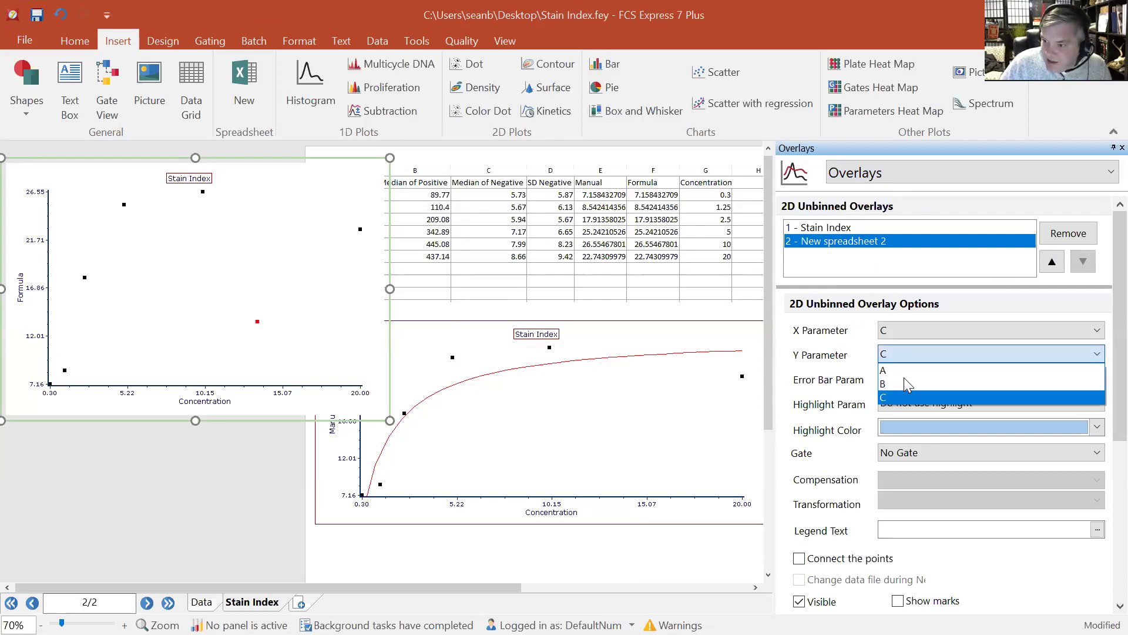
{"action": "left_click", "coordinate": [902, 383]}
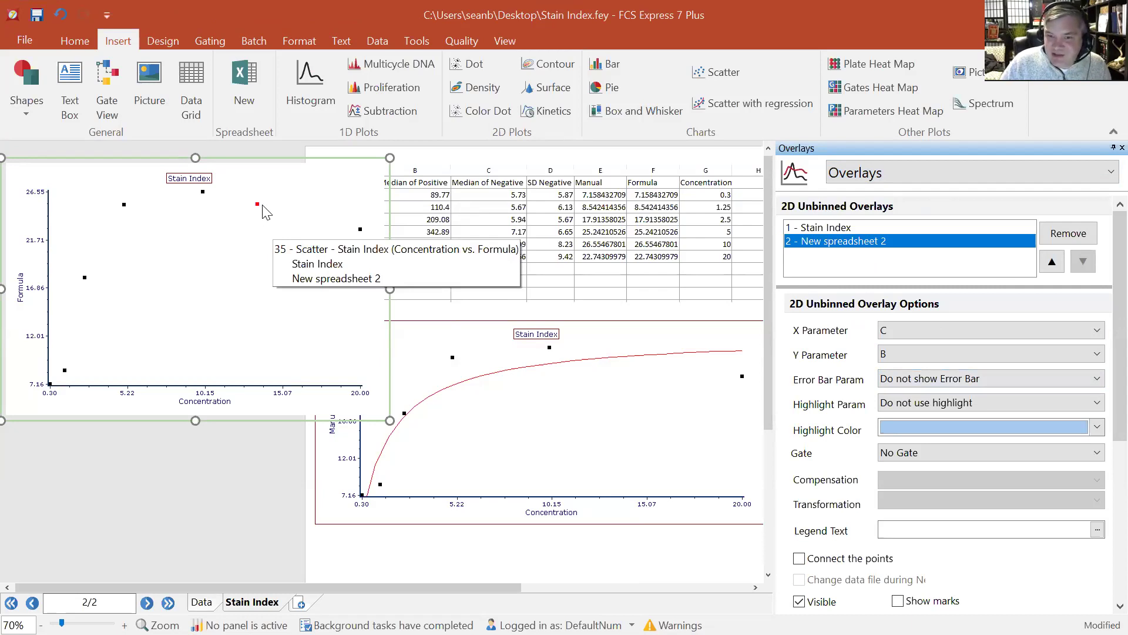
{"action": "left_click", "coordinate": [1122, 148]}
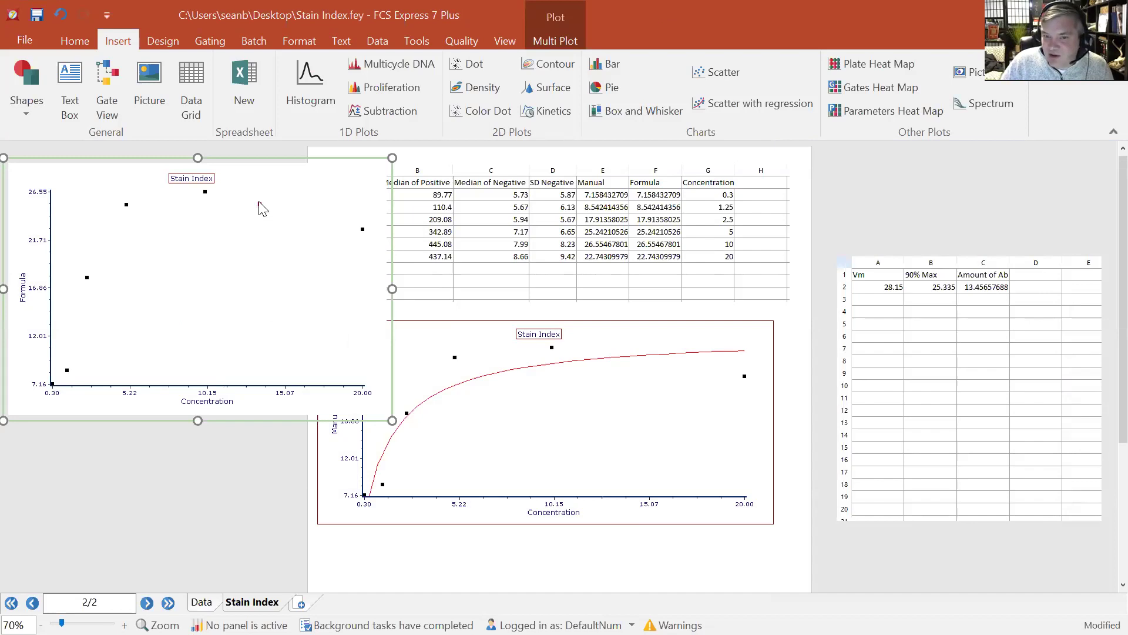
- Show the Stain Index and Data pages side by side and reshape the Cells gate on the 005 CD3 5.fcs plot
{"action": "left_click", "coordinate": [504, 42]}
{"action": "left_click", "coordinate": [454, 91]}
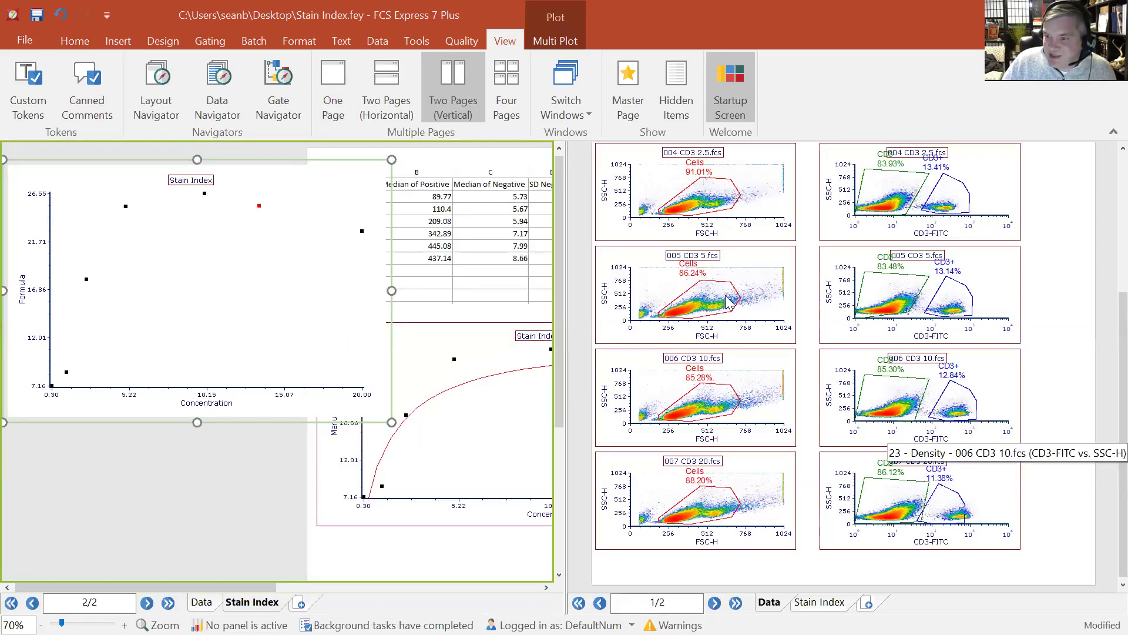
{"action": "left_click", "coordinate": [741, 288]}
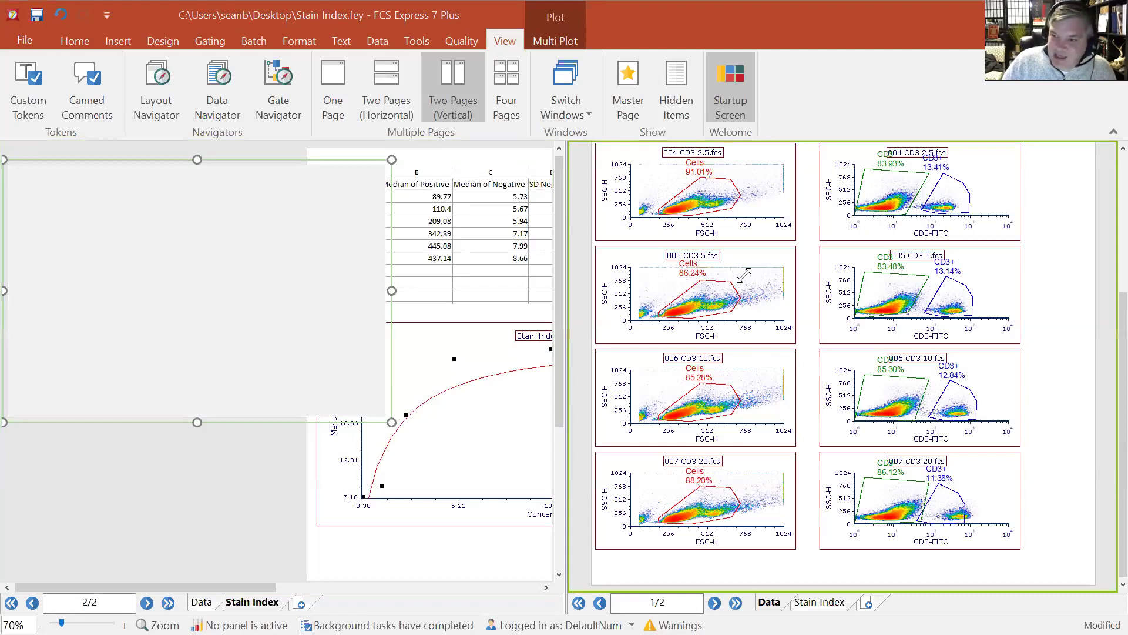
{"action": "left_click", "coordinate": [734, 274]}
{"action": "left_click_drag", "start_coordinate": [733, 274], "coordinate": [712, 301]}
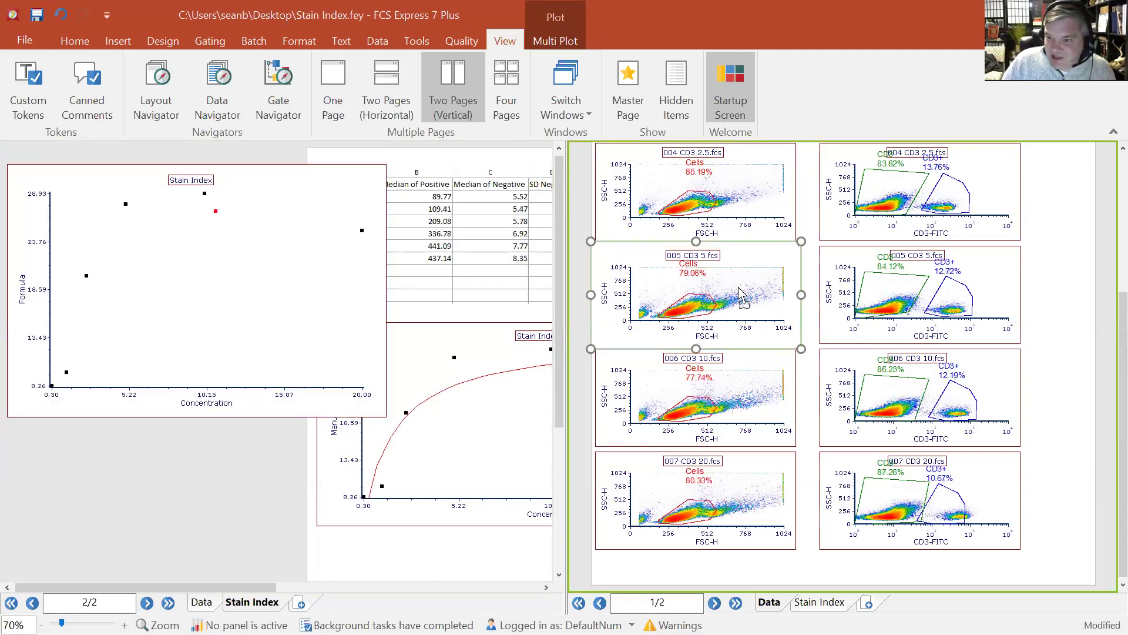
{"action": "key", "text": "ctrl+z"}
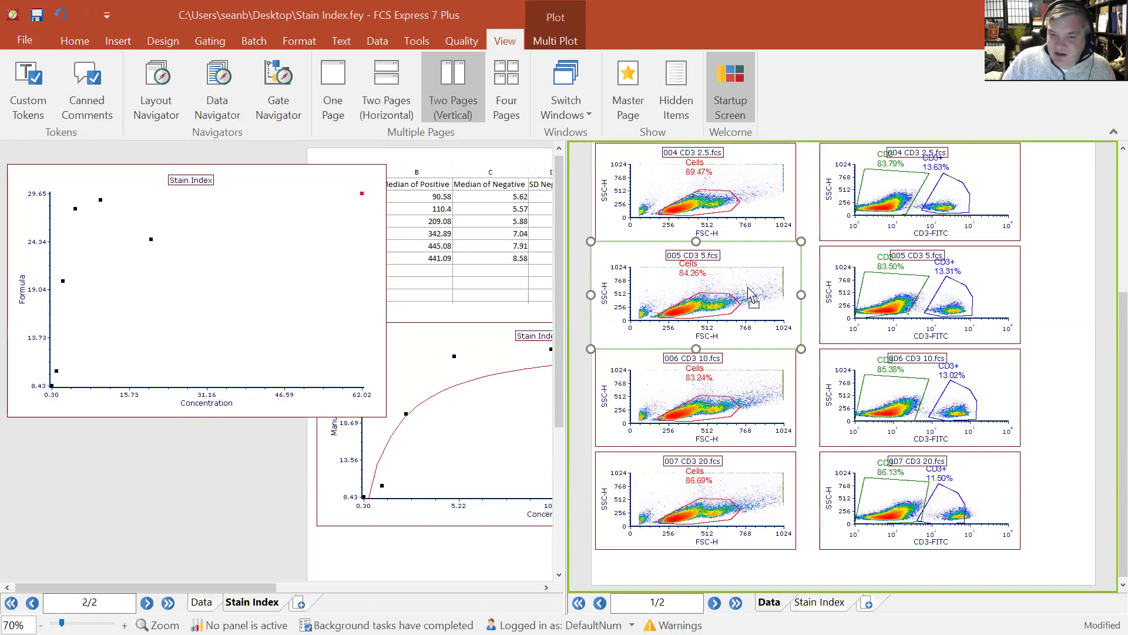
{"action": "left_click", "coordinate": [743, 302]}
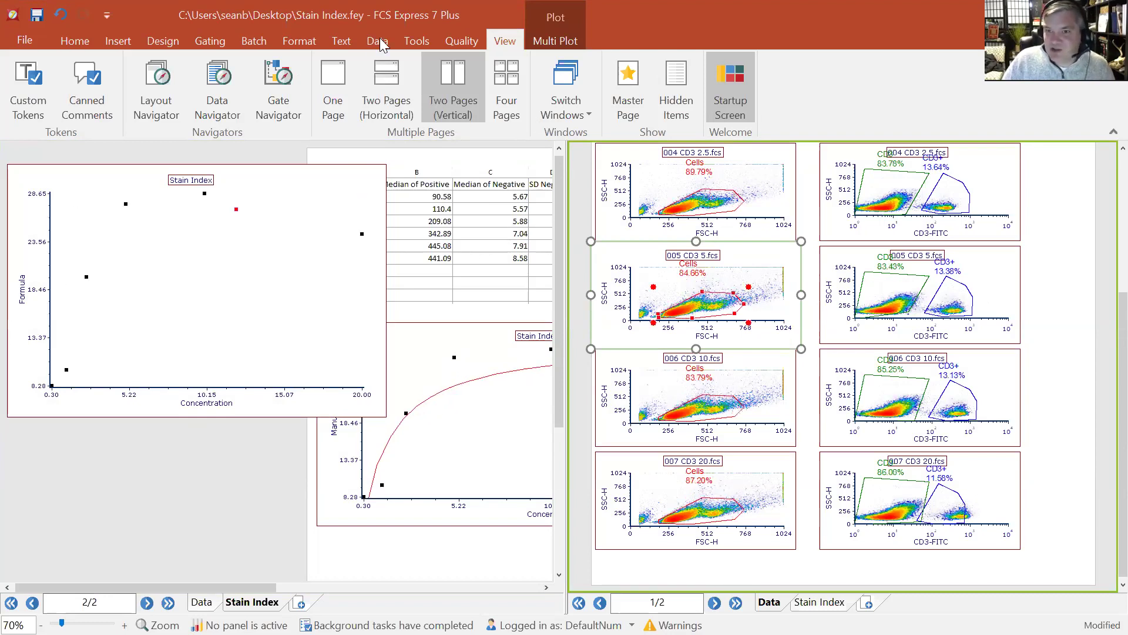
- Review the FCS files in the Data List, close it, and return to the one-page view
{"action": "scroll", "coordinate": [453, 94], "scroll_direction": "up", "scroll_amount": 3}
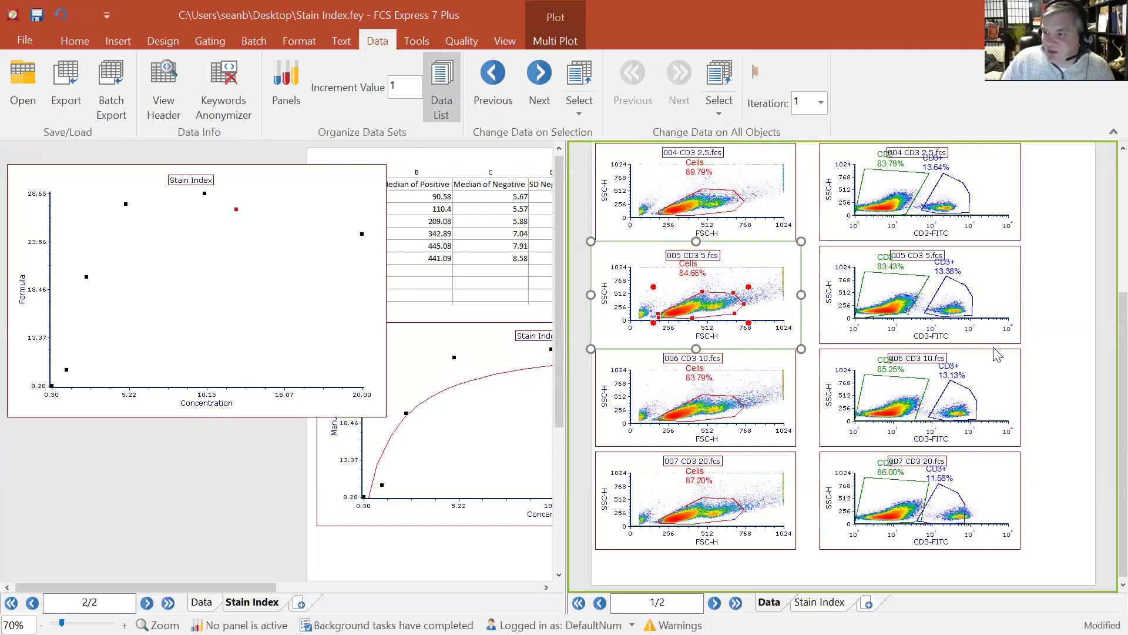
{"action": "left_click_drag", "start_coordinate": [993, 346], "coordinate": [981, 226]}
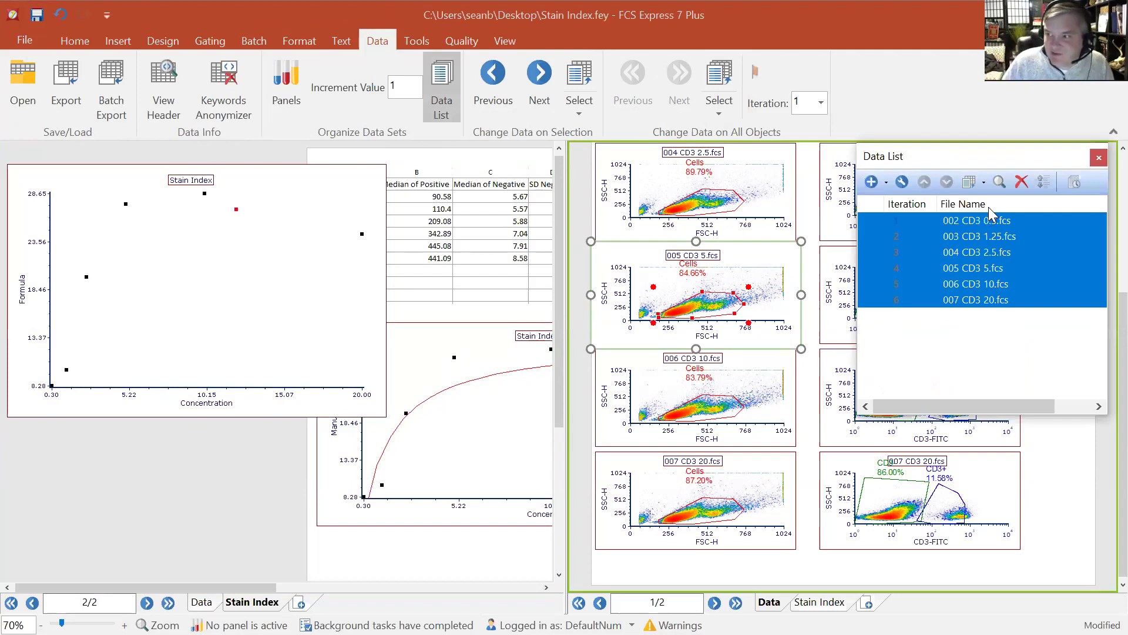
{"action": "left_click", "coordinate": [419, 49]}
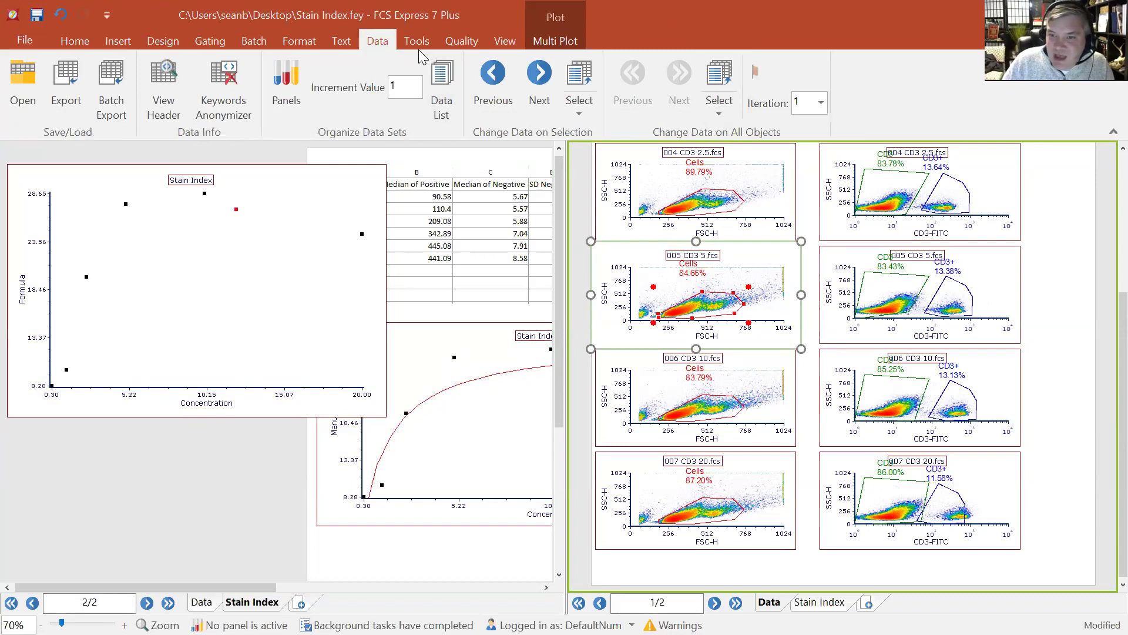
{"action": "left_click", "coordinate": [497, 46]}
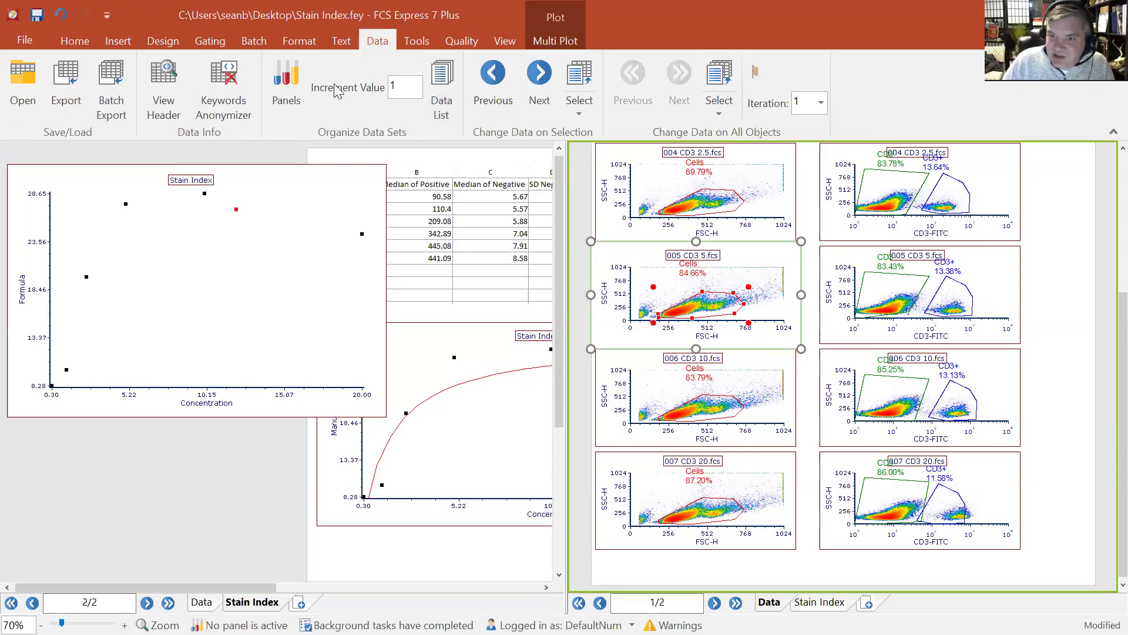
{"action": "left_click", "coordinate": [335, 89]}
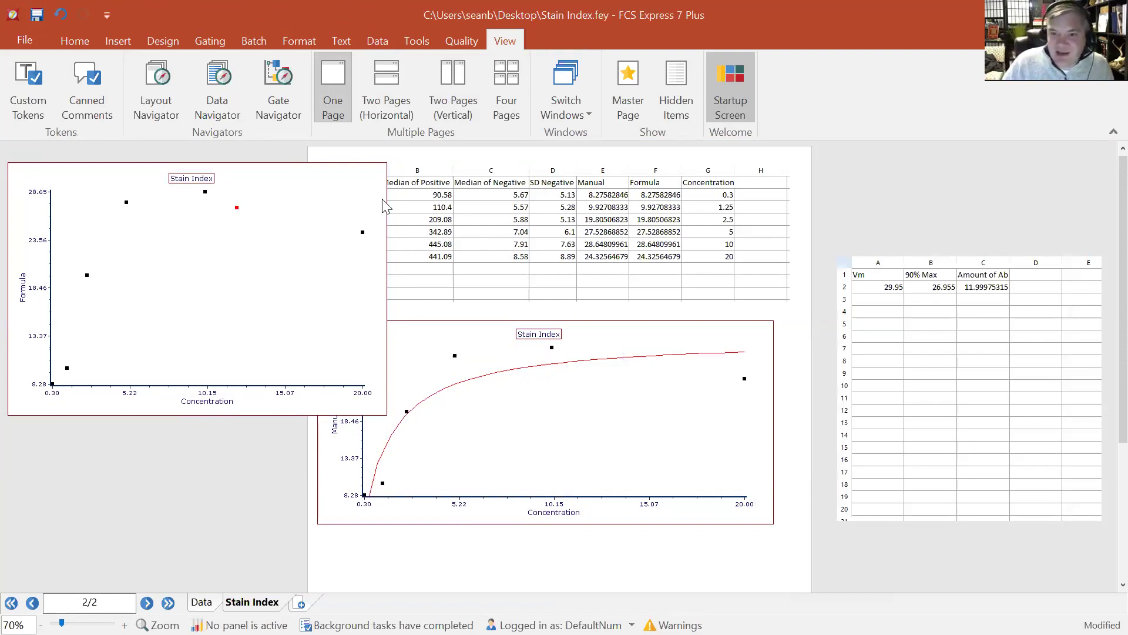
- Connect the points of the Stain Index overlay on the Concentration vs. Formula scatter plot
{"action": "left_click", "coordinate": [271, 218]}
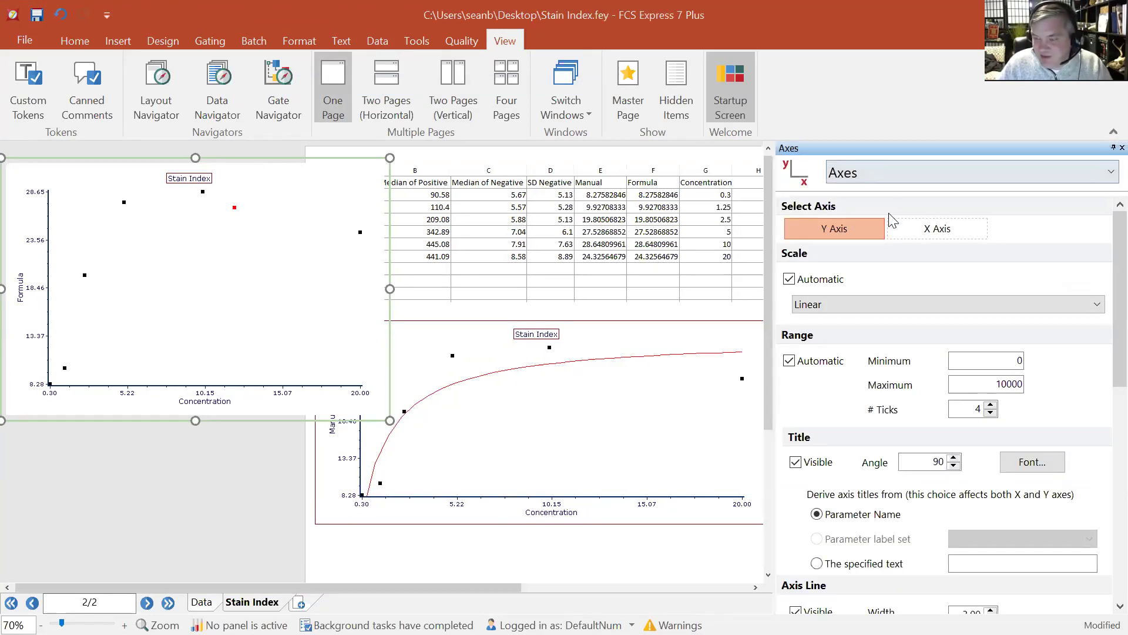
{"action": "scroll", "coordinate": [891, 206], "scroll_direction": "down", "scroll_amount": 1}
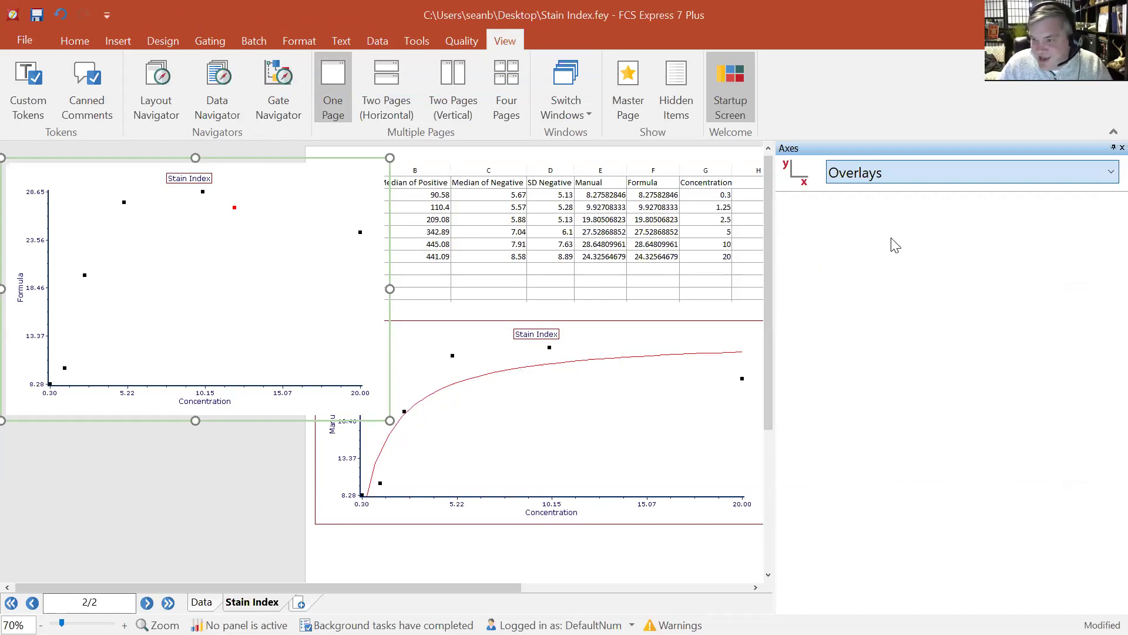
{"action": "left_click", "coordinate": [798, 559]}
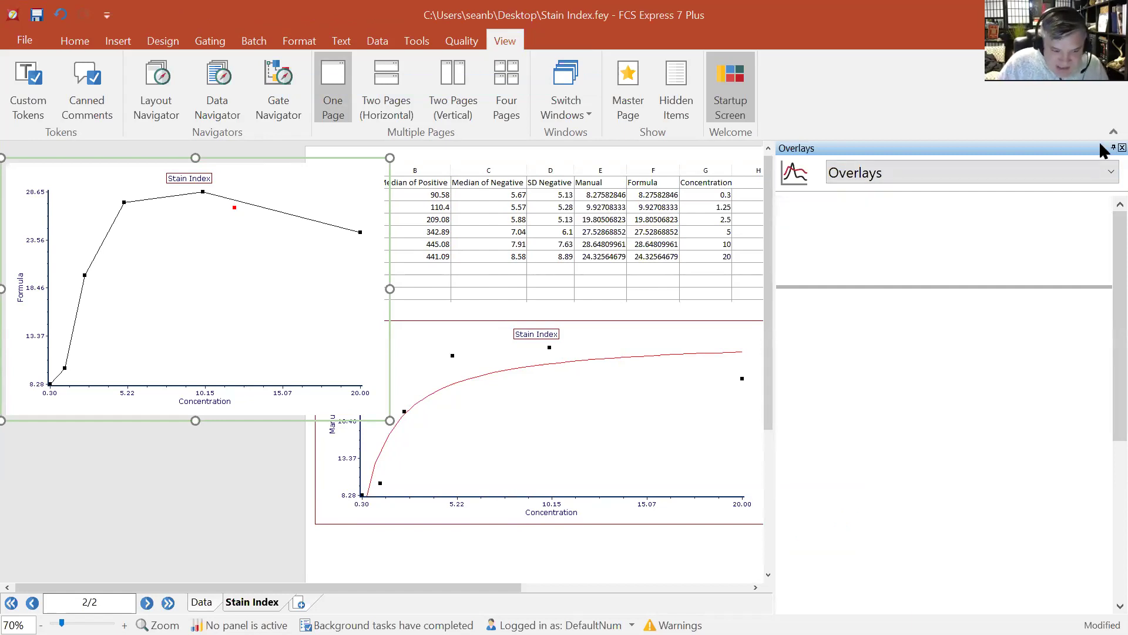
{"action": "left_click", "coordinate": [1121, 147]}
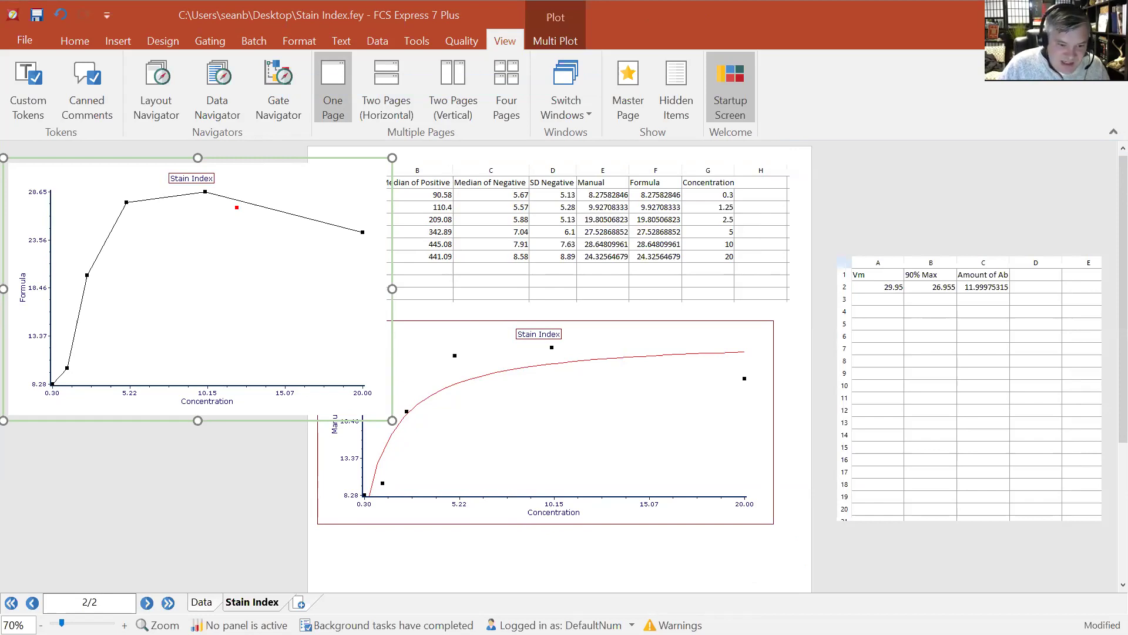
- Switch to the box and whiskers.fey layout and place its spreadsheet and FSC-H vs. SSC-A plot on opposite sides of the box plot
{"action": "key", "text": "alt+Tab"}
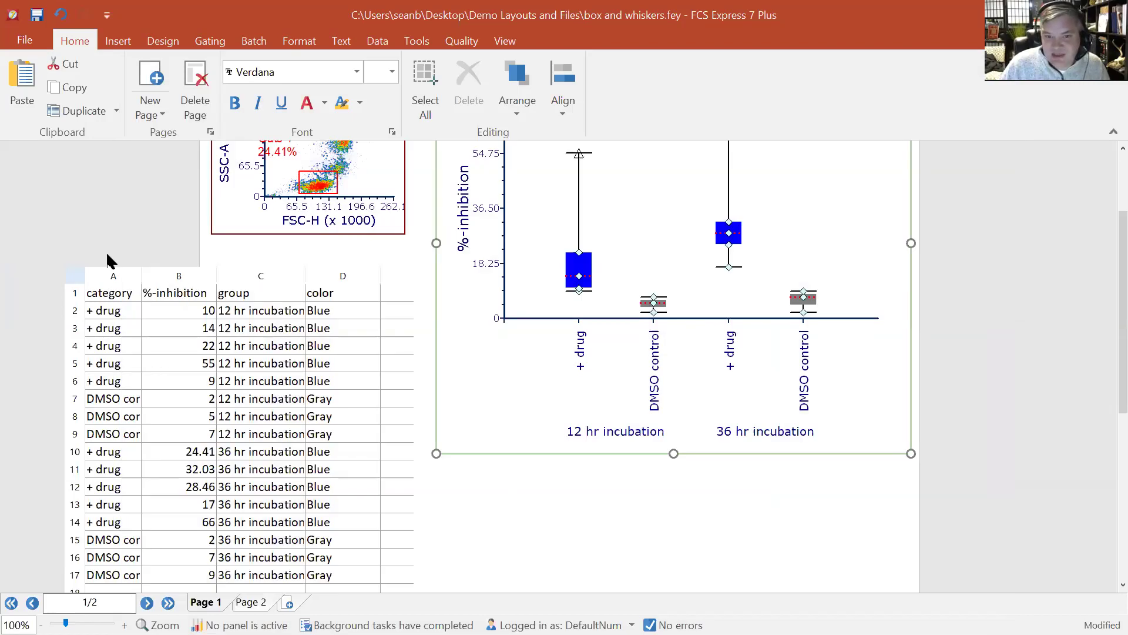
{"action": "left_click_drag", "start_coordinate": [110, 256], "coordinate": [101, 167]}
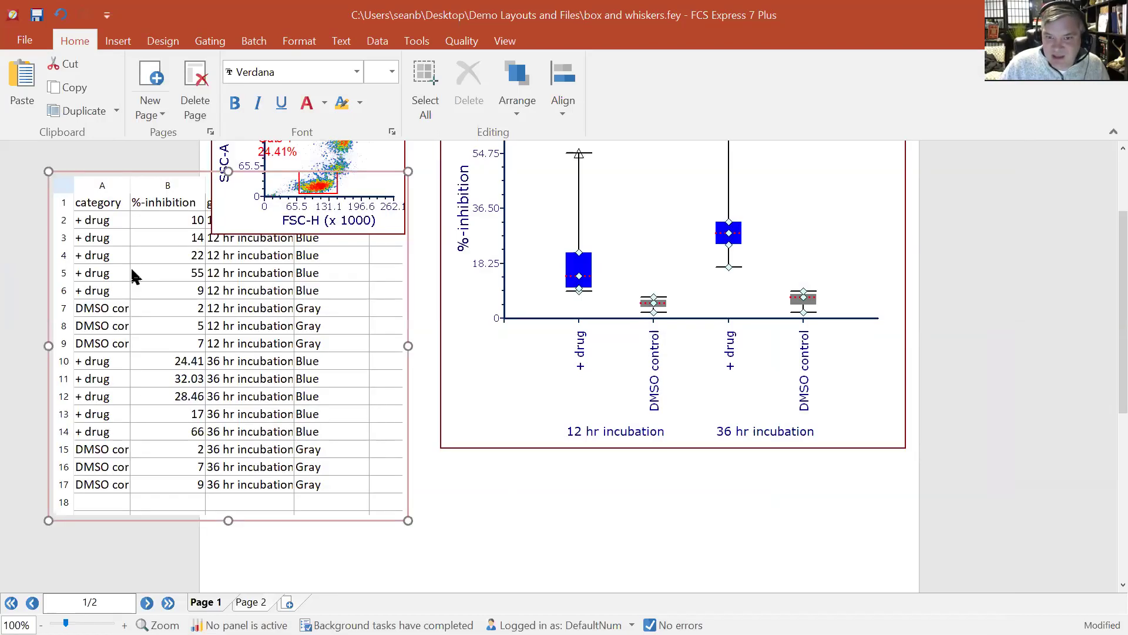
{"action": "scroll", "coordinate": [200, 250], "scroll_direction": "up", "scroll_amount": 1}
{"action": "scroll", "coordinate": [188, 254], "scroll_direction": "up", "scroll_amount": 1}
{"action": "left_click_drag", "start_coordinate": [239, 171], "coordinate": [1010, 328]}
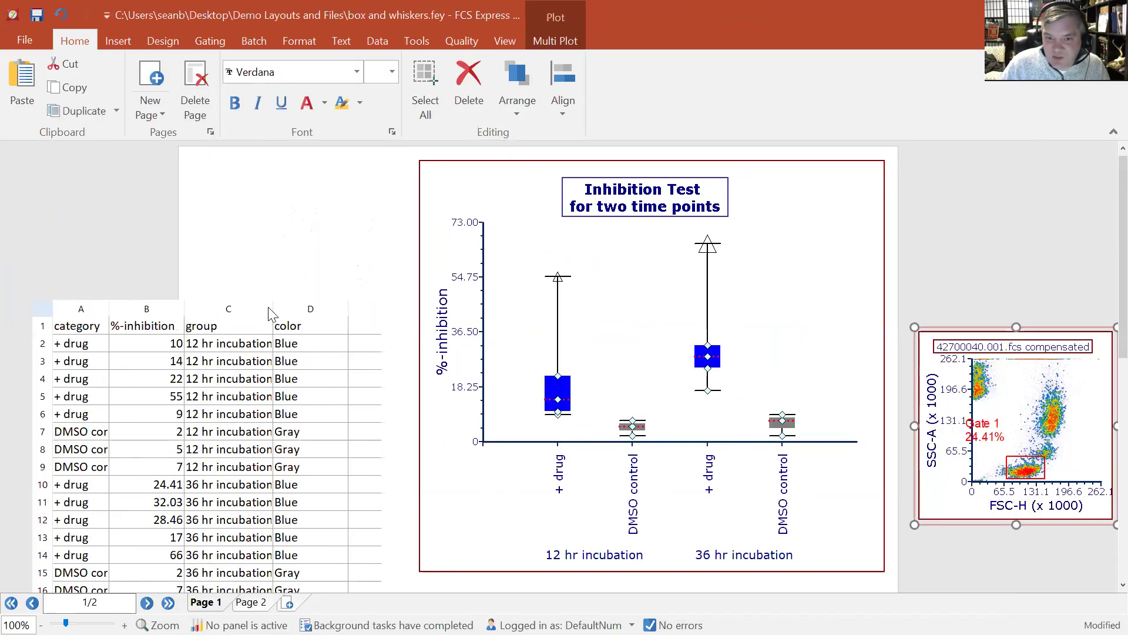
{"action": "left_click_drag", "start_coordinate": [244, 299], "coordinate": [271, 168]}
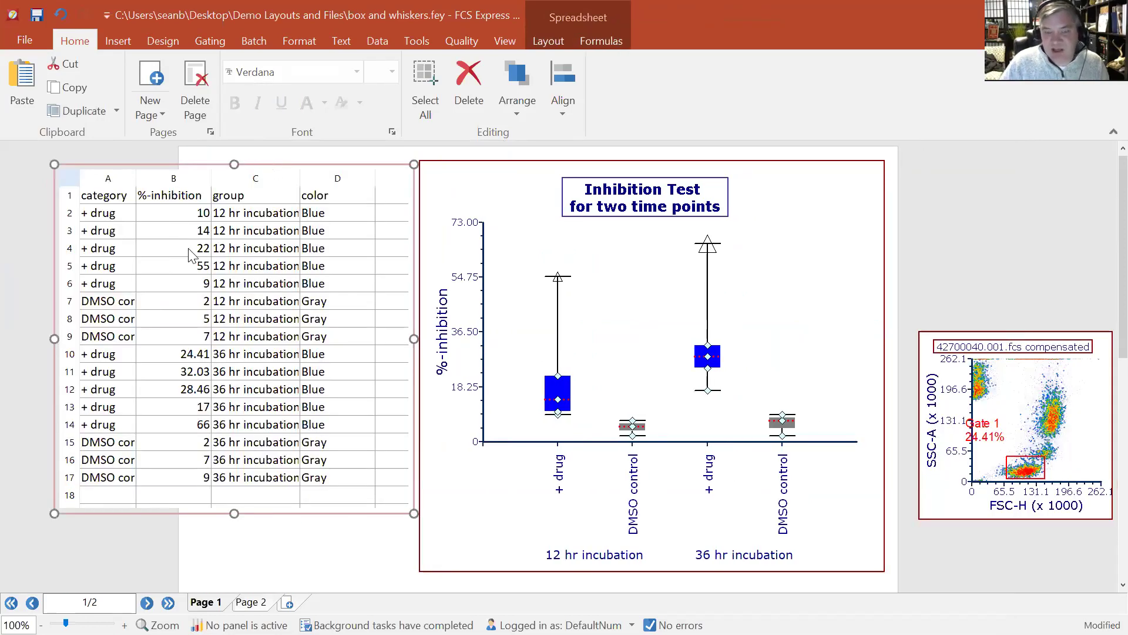
- Highlight entries in the category, %-inhibition and group columns to examine how the box plot's source data is organised
{"action": "double_click", "coordinate": [115, 217]}
{"action": "left_click_drag", "start_coordinate": [114, 217], "coordinate": [115, 326]}
{"action": "left_click_drag", "start_coordinate": [184, 217], "coordinate": [191, 356]}
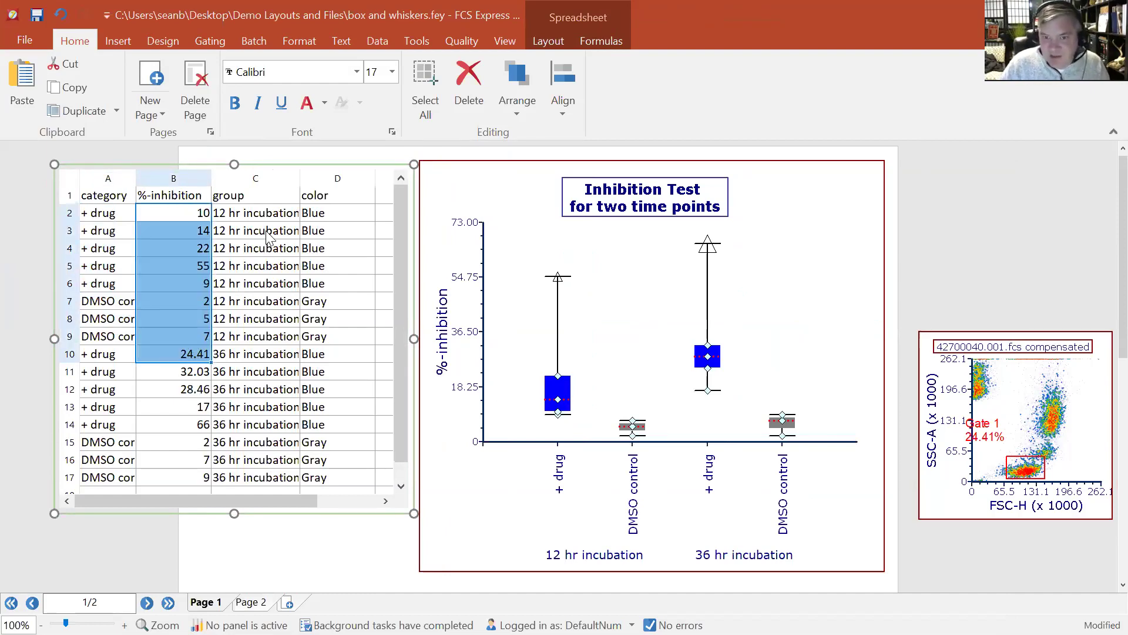
{"action": "left_click_drag", "start_coordinate": [264, 218], "coordinate": [256, 341]}
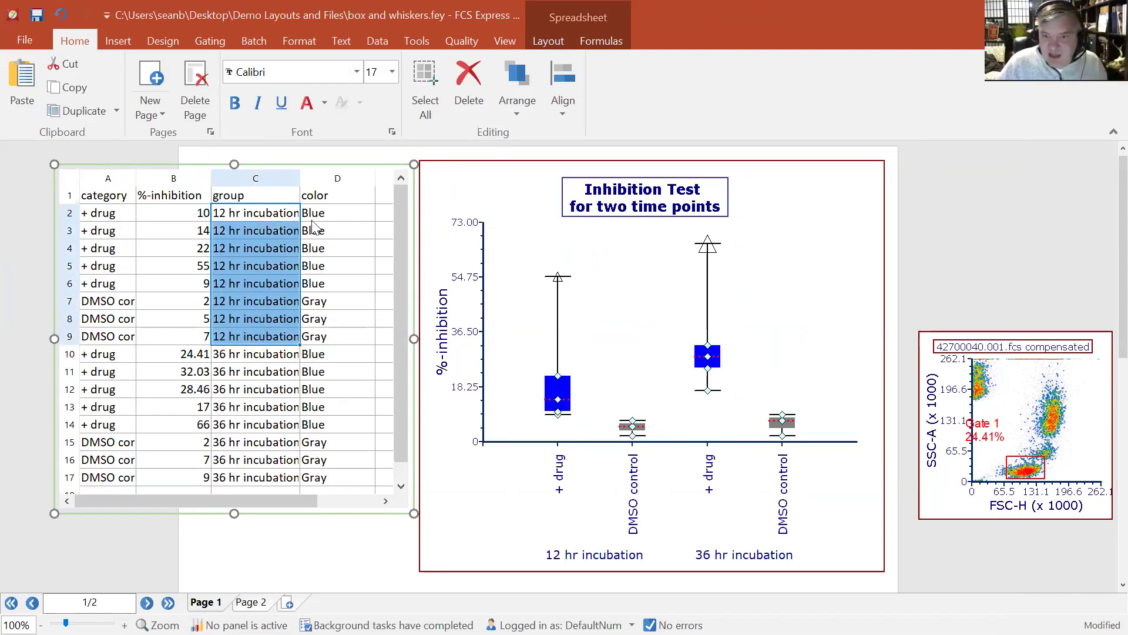
- Locate the Box and Whisker chart type for insertion and select the existing Inhibition Test plot
{"action": "left_click", "coordinate": [118, 40]}
{"action": "left_click", "coordinate": [634, 111]}
{"action": "left_click", "coordinate": [750, 170]}
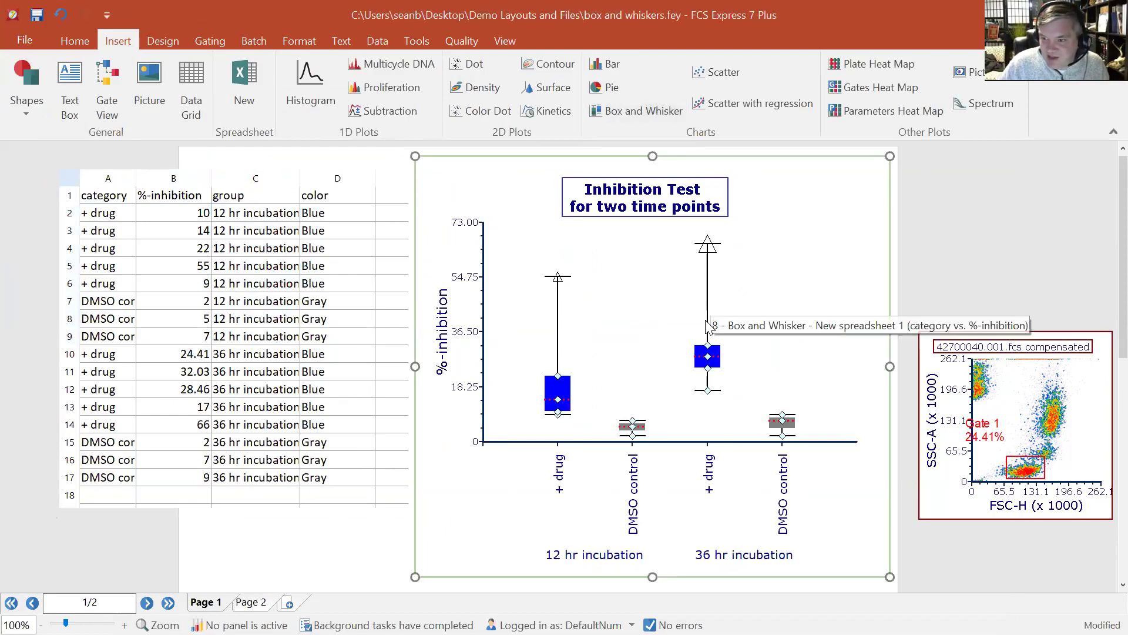
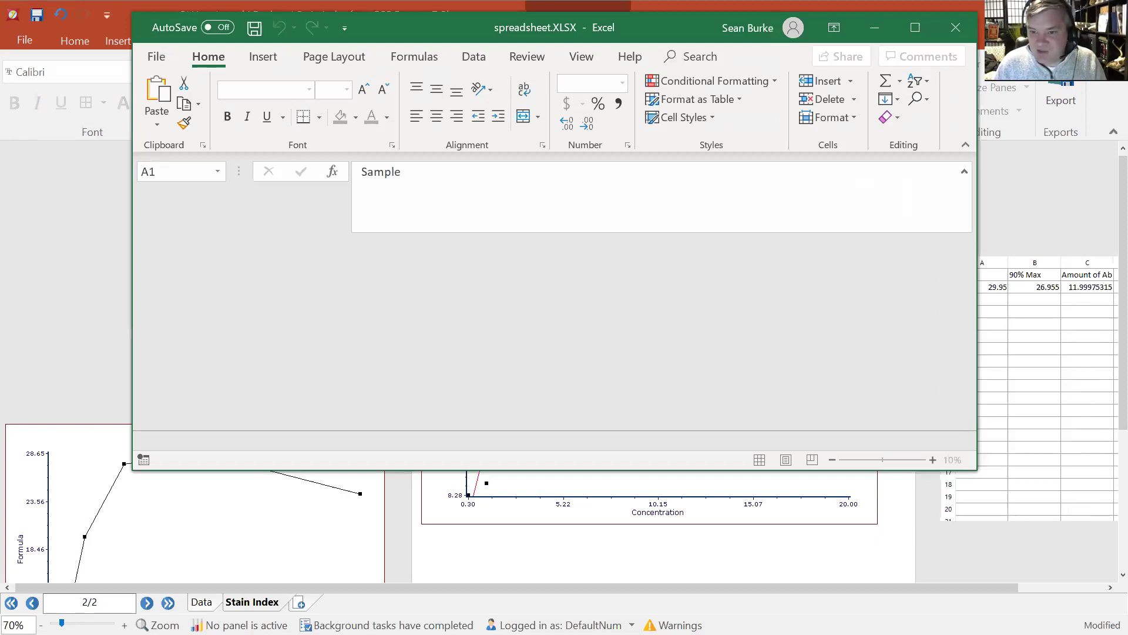
- In the exported spreadsheet.XLSX in Excel, move the E2 formula's C2 reference to C5, and close the workbook without saving
{"action": "left_click", "coordinate": [428, 271]}
{"action": "double_click", "coordinate": [429, 271]}
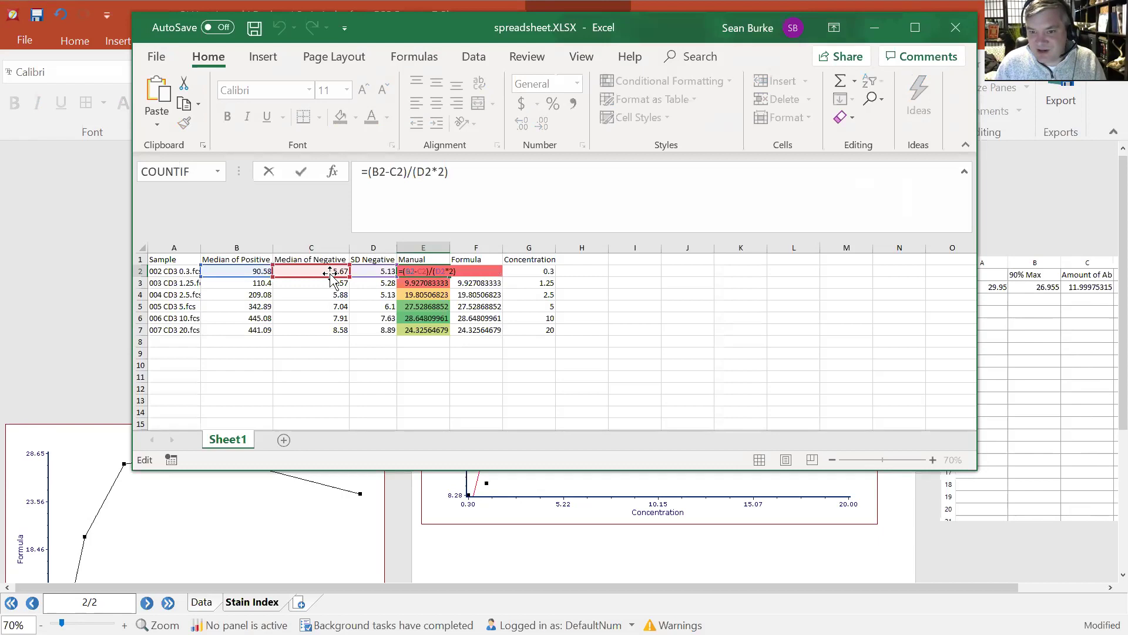
{"action": "left_click_drag", "start_coordinate": [330, 275], "coordinate": [334, 307]}
{"action": "key", "text": "Return"}
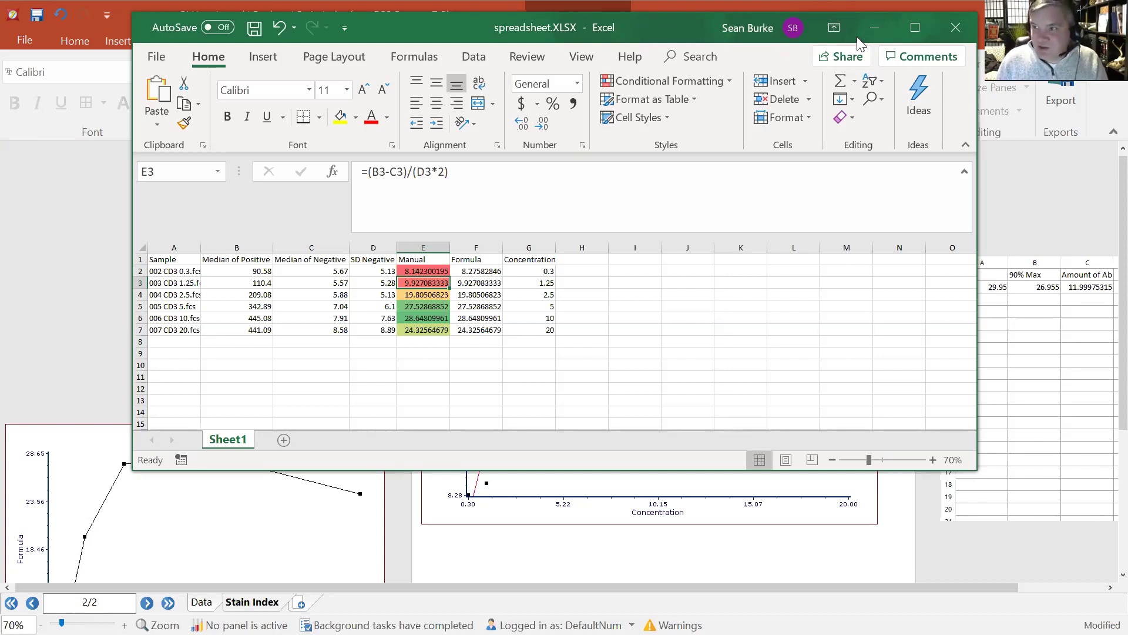
{"action": "left_click", "coordinate": [950, 32]}
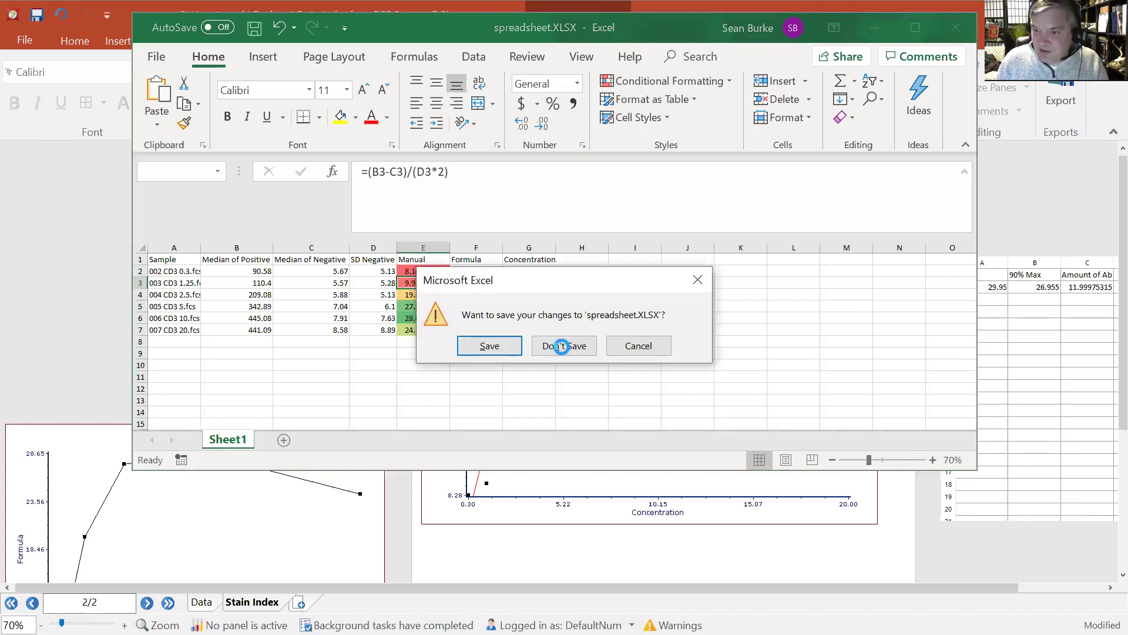
{"action": "key", "text": "Return"}
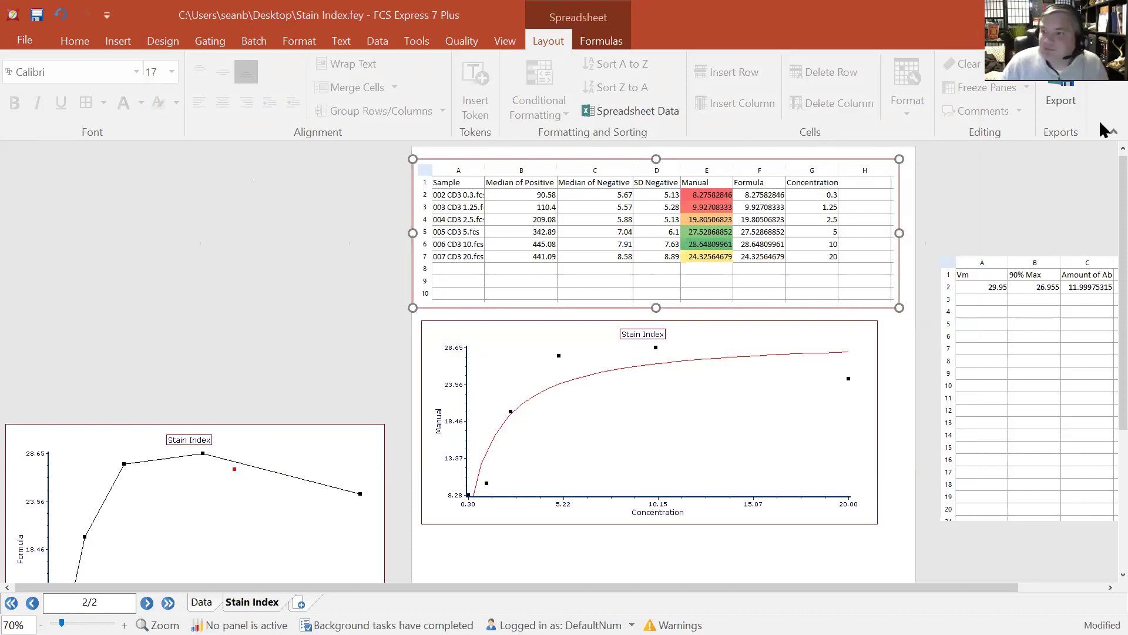
- Switch to the How to Use Spreadsheets in FCS Express.pptx presentation in PowerPoint, maximize it, and briefly present the closing slide
{"action": "key", "text": "alt+Tab"}
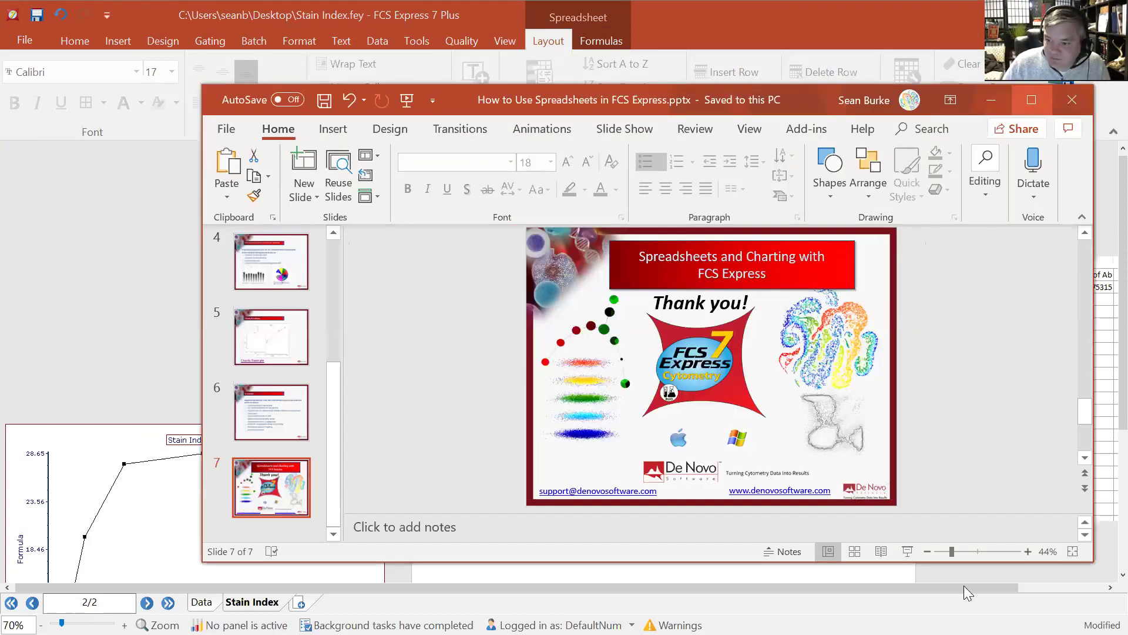
{"action": "left_click", "coordinate": [1032, 100]}
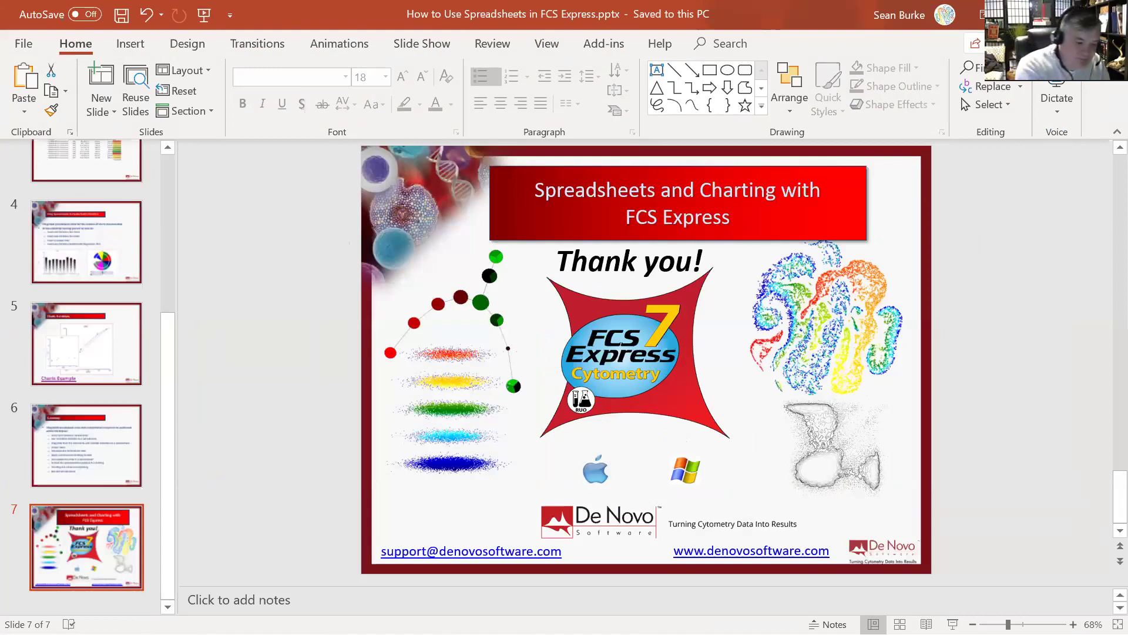
{"action": "key", "text": "shift+F5"}
{"action": "key", "text": "Escape"}
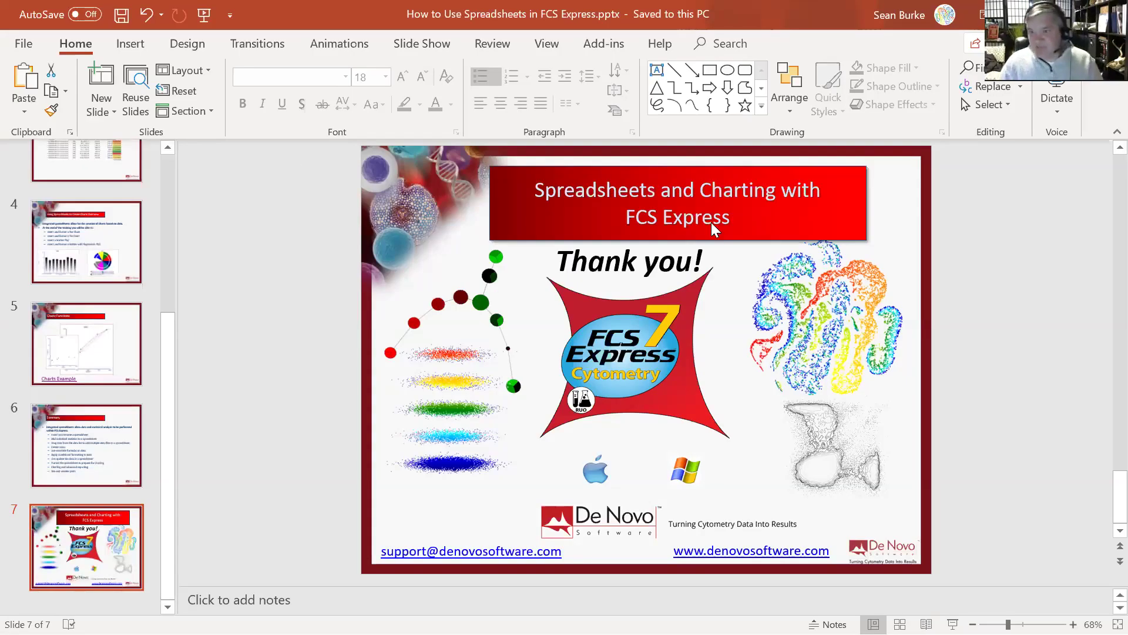
- Switch to Stain Index.fey in FCS Express and examine the Vm, 90% Max and Amount of Ab cells in the small spreadsheet beside the page
{"action": "key", "text": "alt+Tab"}
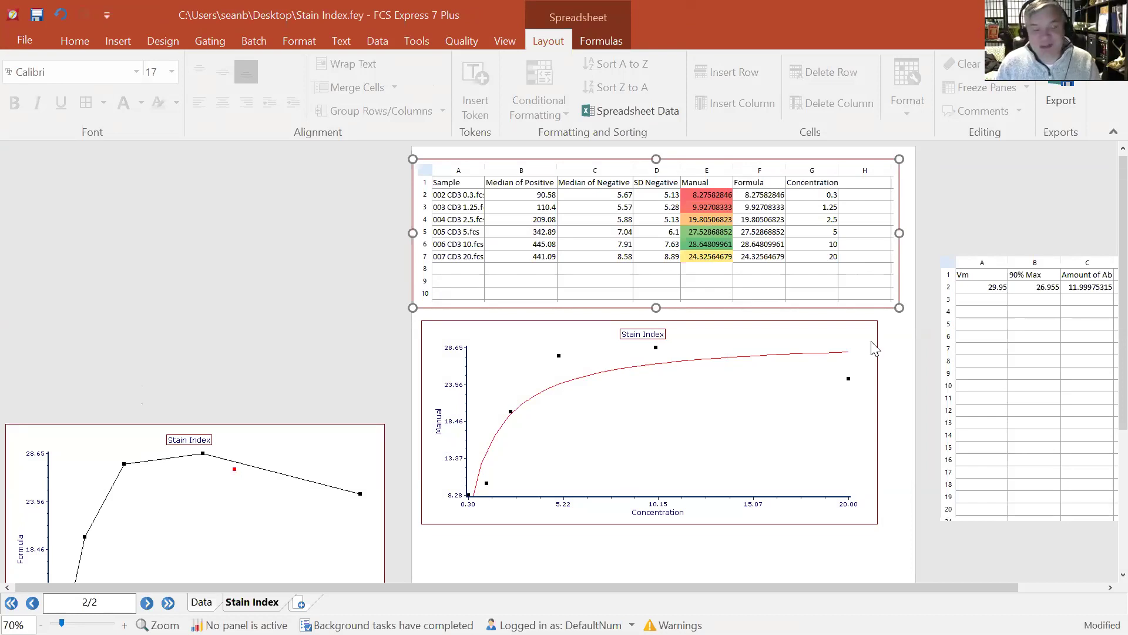
{"action": "left_click_drag", "start_coordinate": [927, 585], "coordinate": [1079, 577]}
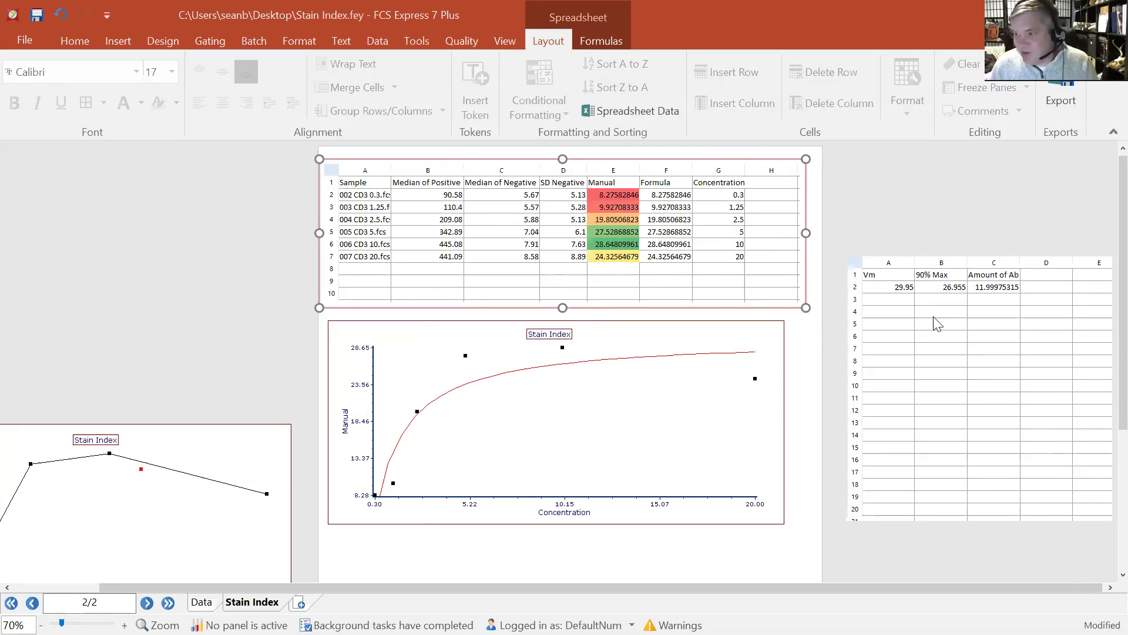
{"action": "left_click", "coordinate": [883, 289]}
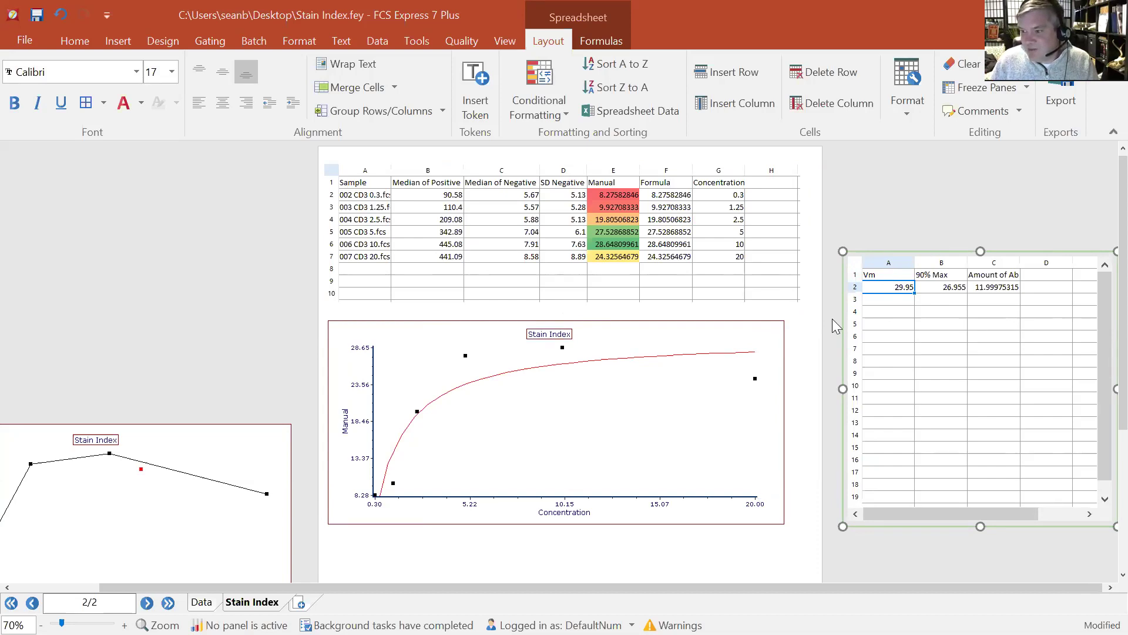
{"action": "left_click", "coordinate": [948, 289]}
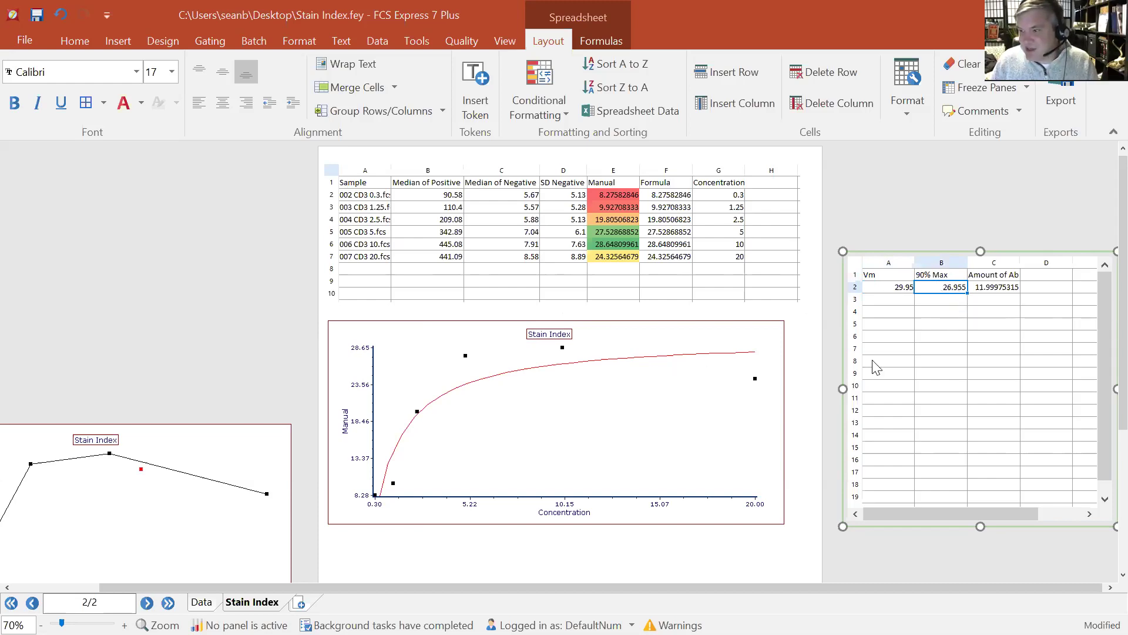
{"action": "left_click", "coordinate": [999, 288]}
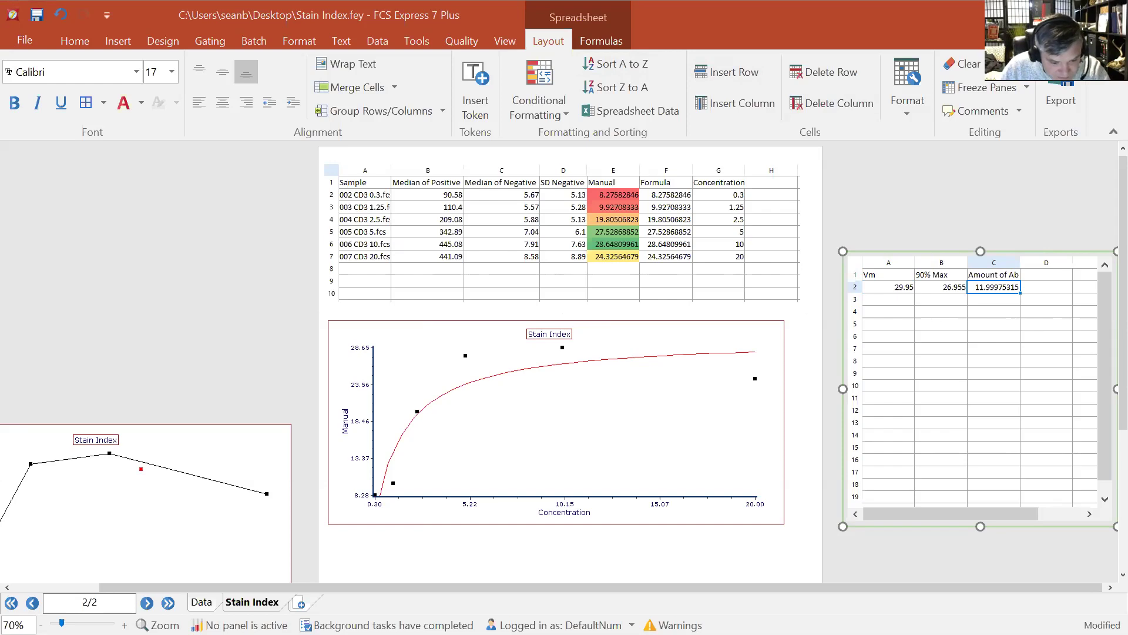
- Return to the How to Use Spreadsheets in FCS Express.pptx presentation in PowerPoint and start the slide show from the closing slide
{"action": "key", "text": "alt+Tab"}
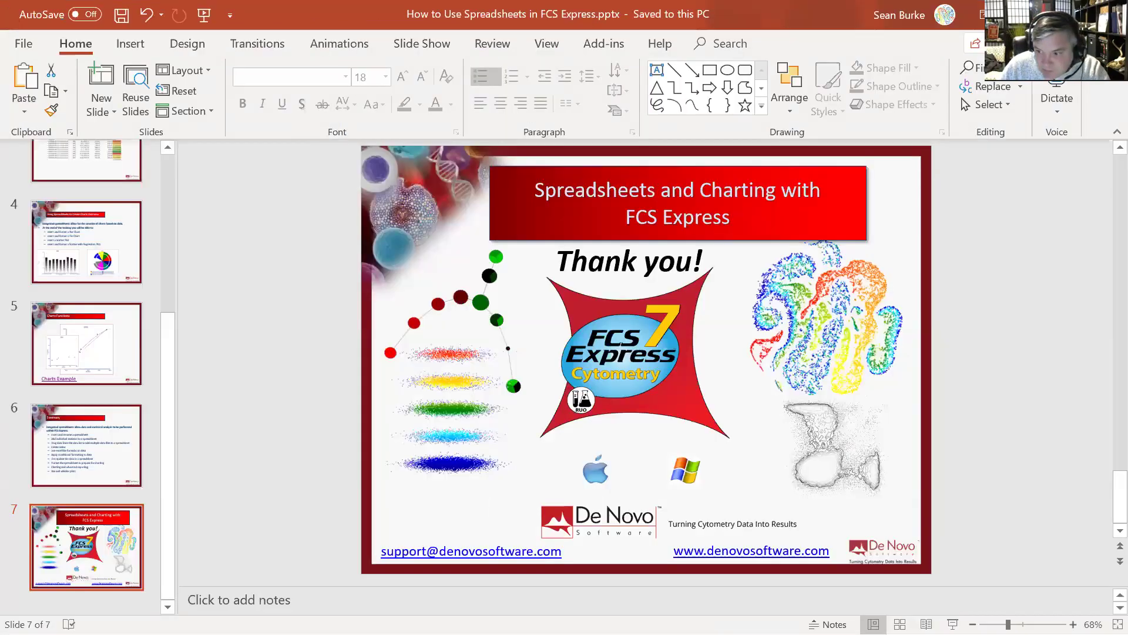
{"action": "left_click", "coordinate": [952, 624]}
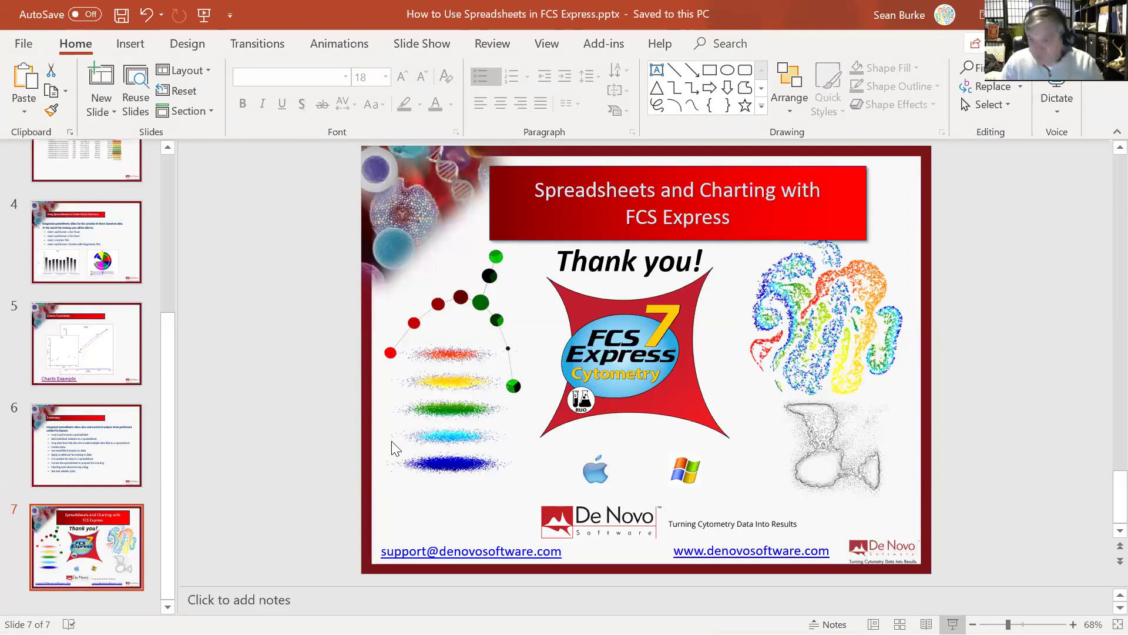